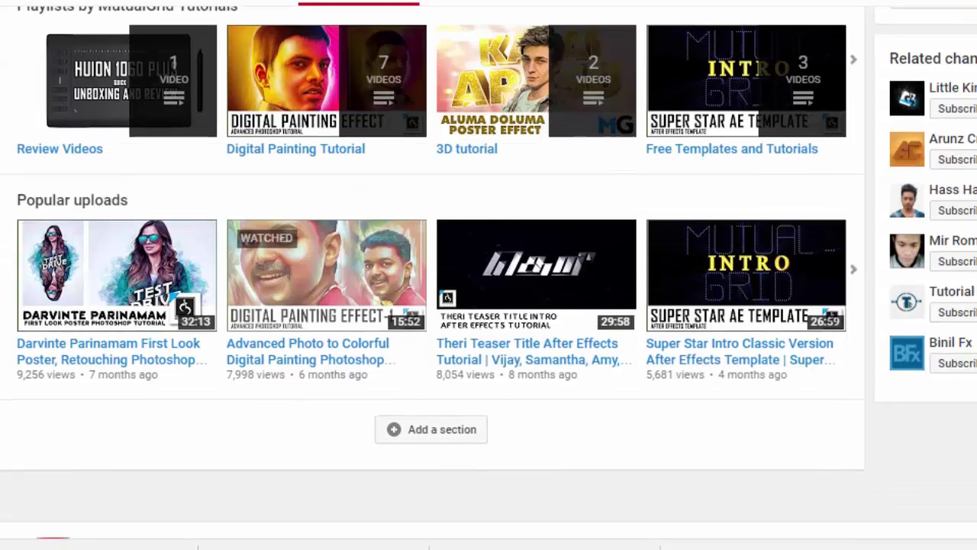
# Open the MutualGrid Tutorials channel's list of uploaded videos and look through the newest tutorials
pyautogui.scroll(4, 489, 275)
pyautogui.scroll(1, 488, 275)
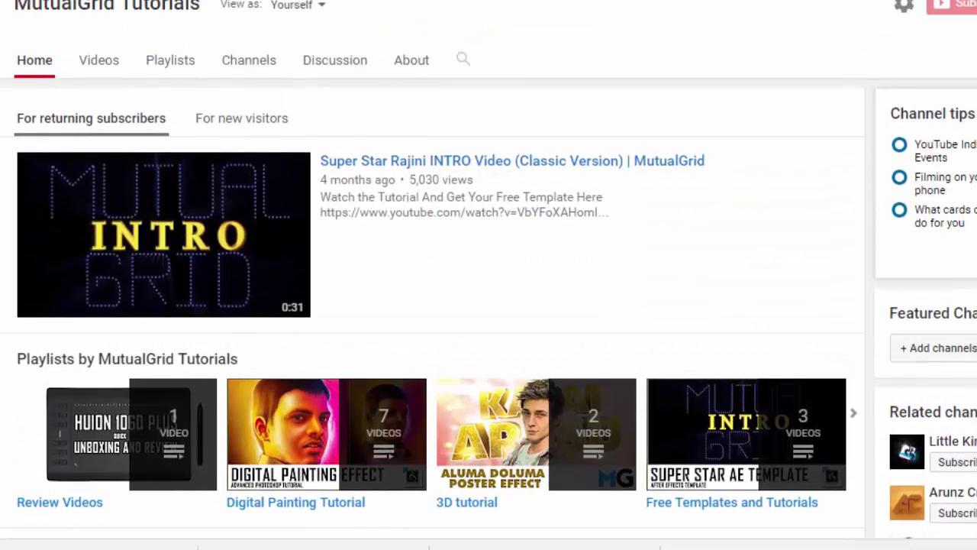
pyautogui.click(111, 77)
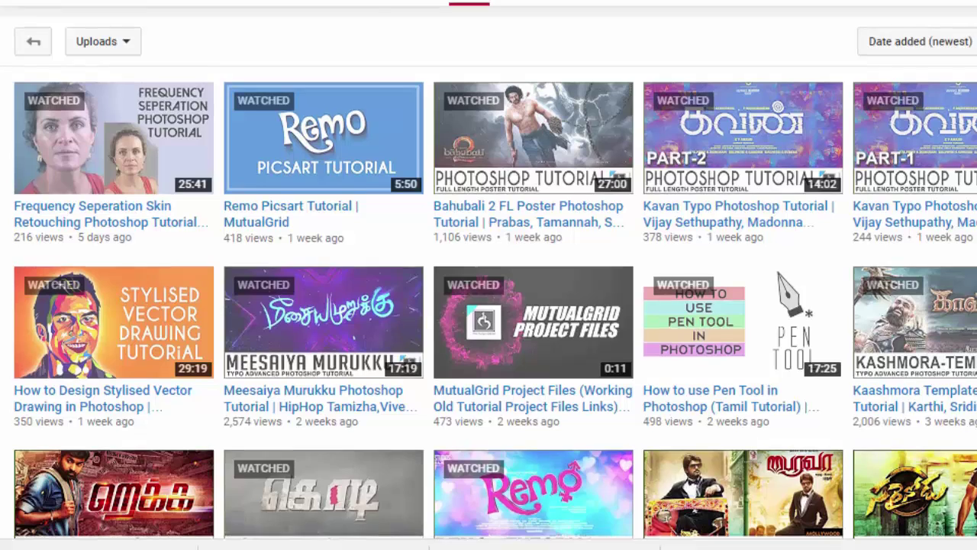
pyautogui.scroll(-1, 489, 275)
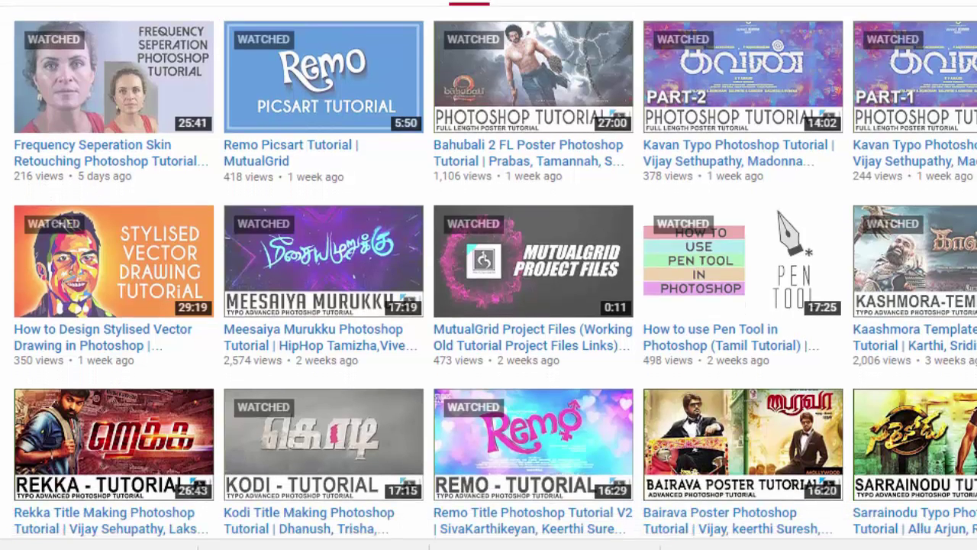
pyautogui.scroll(-1, 489, 275)
pyautogui.scroll(-2, 488, 274)
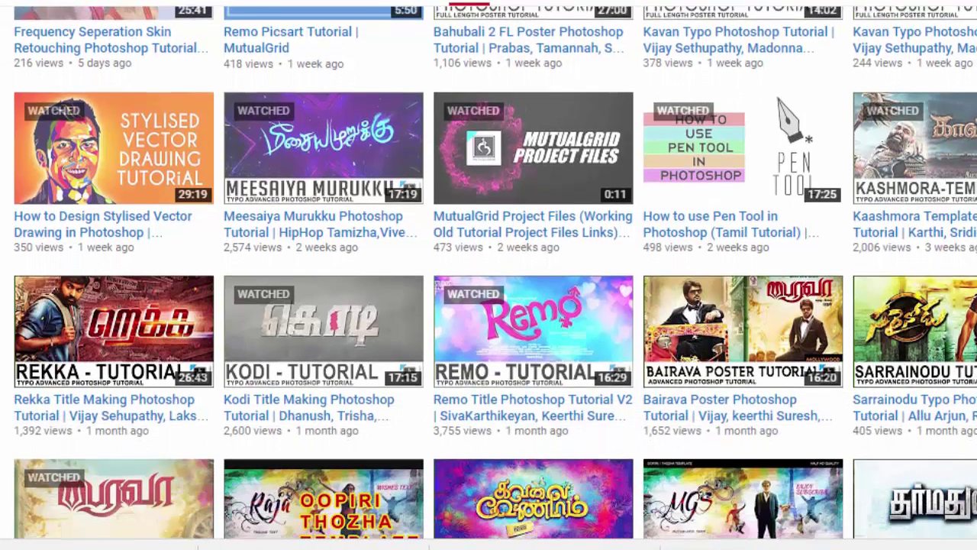
pyautogui.scroll(-1, 489, 275)
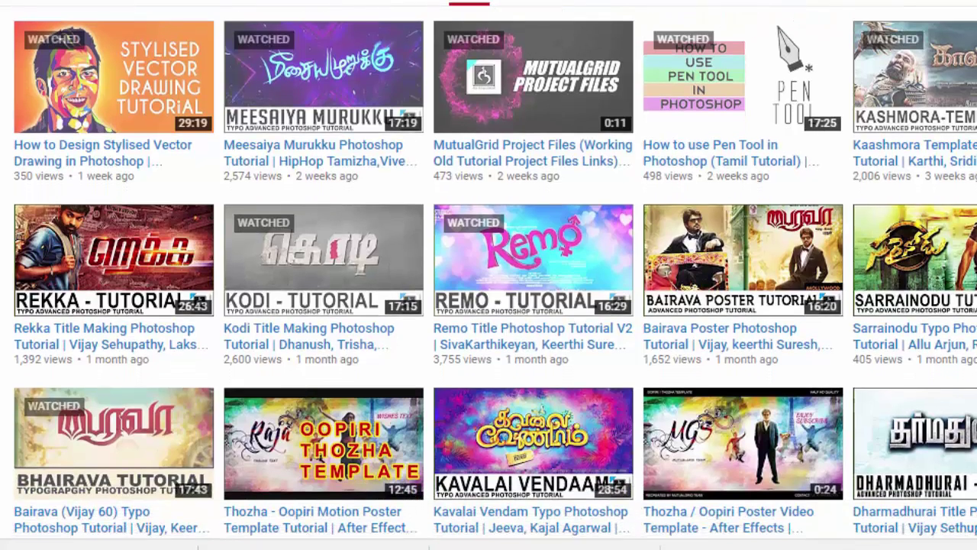
pyautogui.scroll(-5, 489, 275)
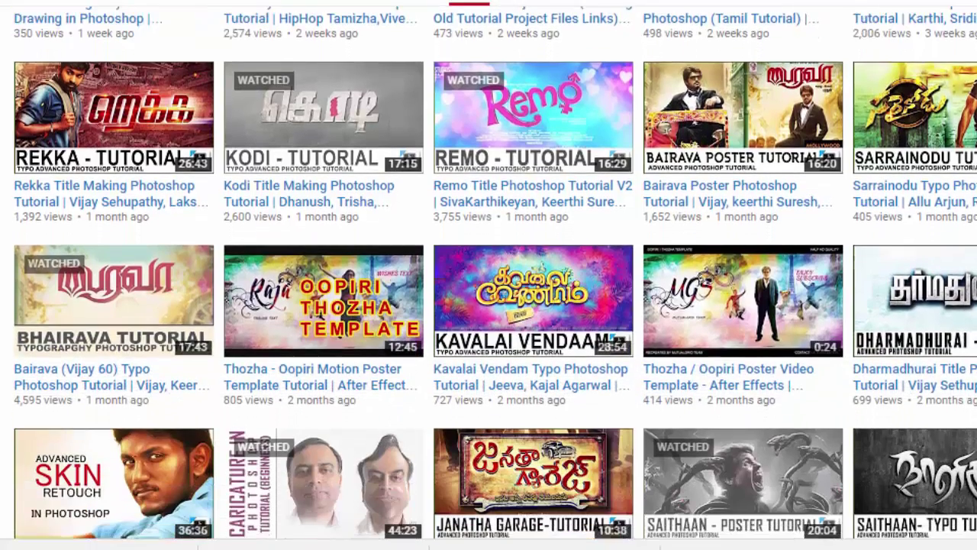
pyautogui.scroll(3, 489, 275)
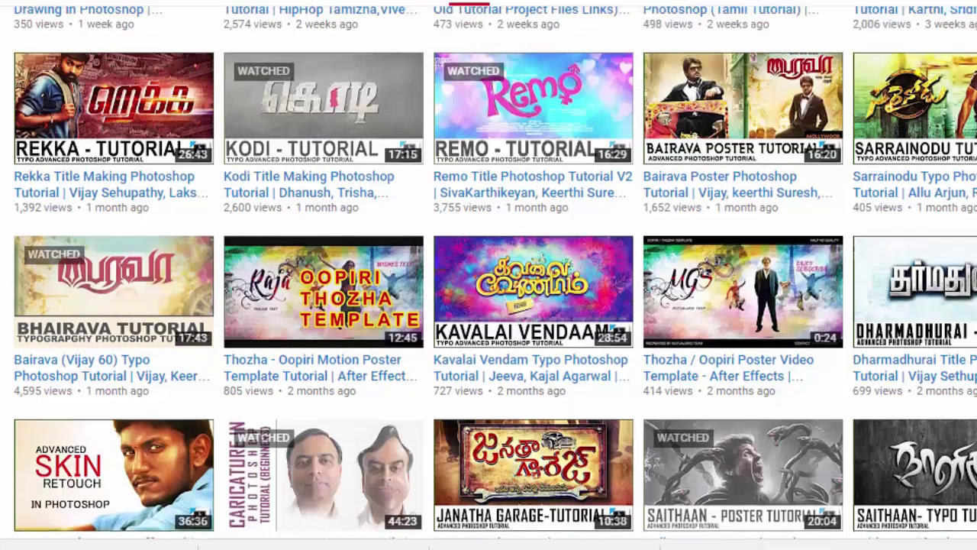
pyautogui.scroll(-10, 489, 275)
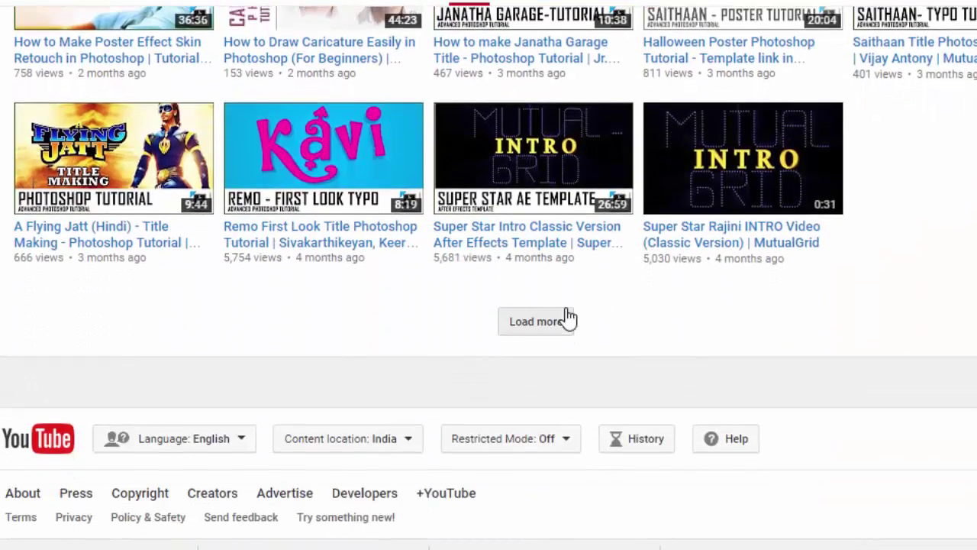
# Load the remaining uploads and examine the channel's older tutorials down to the first ones
pyautogui.click(567, 319)
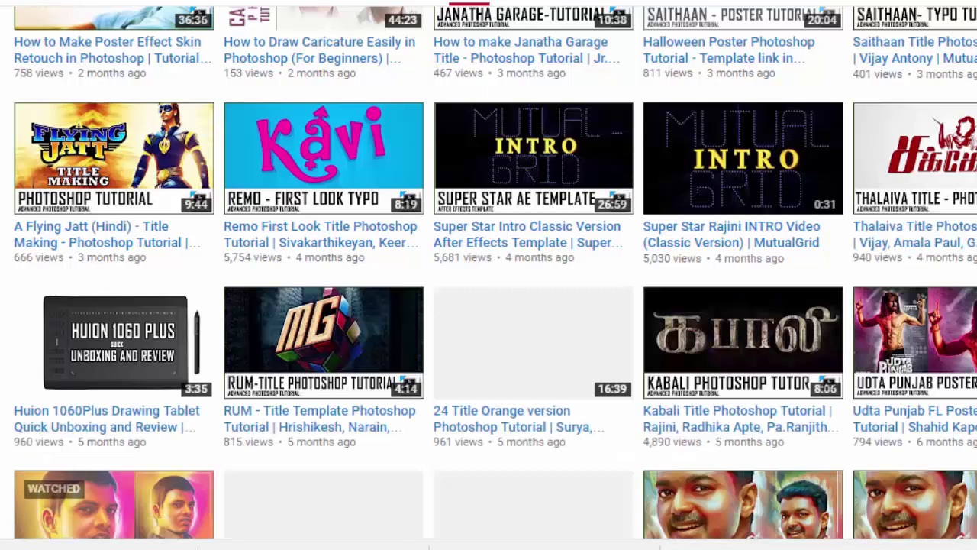
pyautogui.scroll(-6, 489, 275)
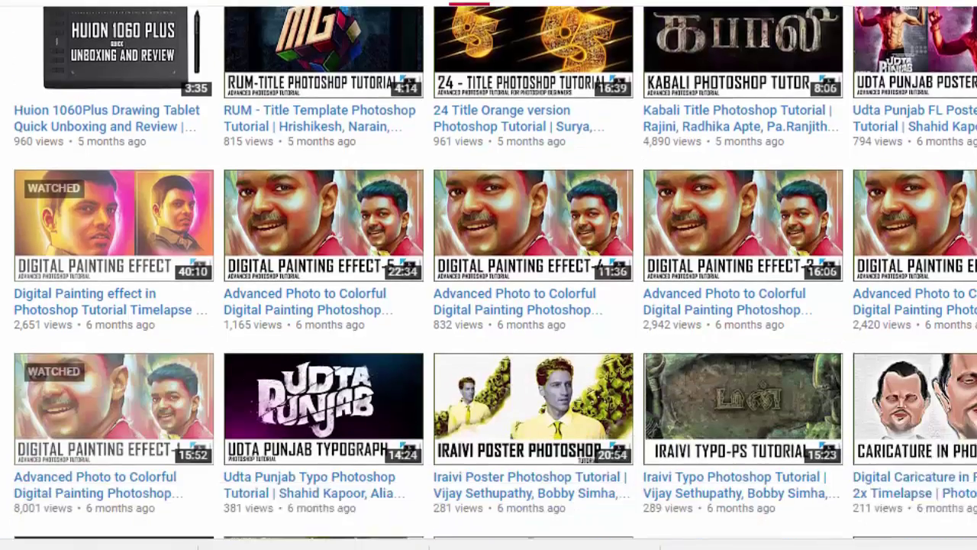
pyautogui.scroll(-4, 489, 275)
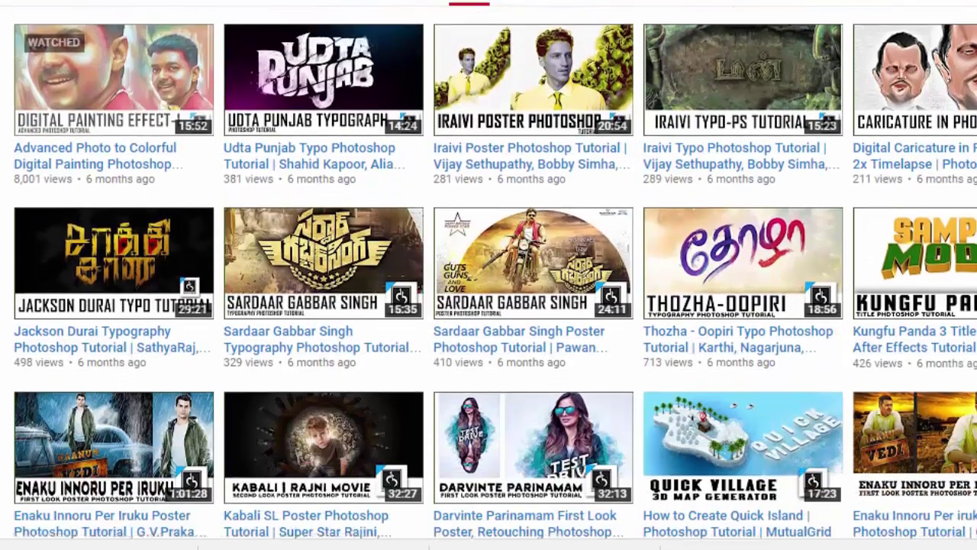
pyautogui.scroll(-3, 488, 275)
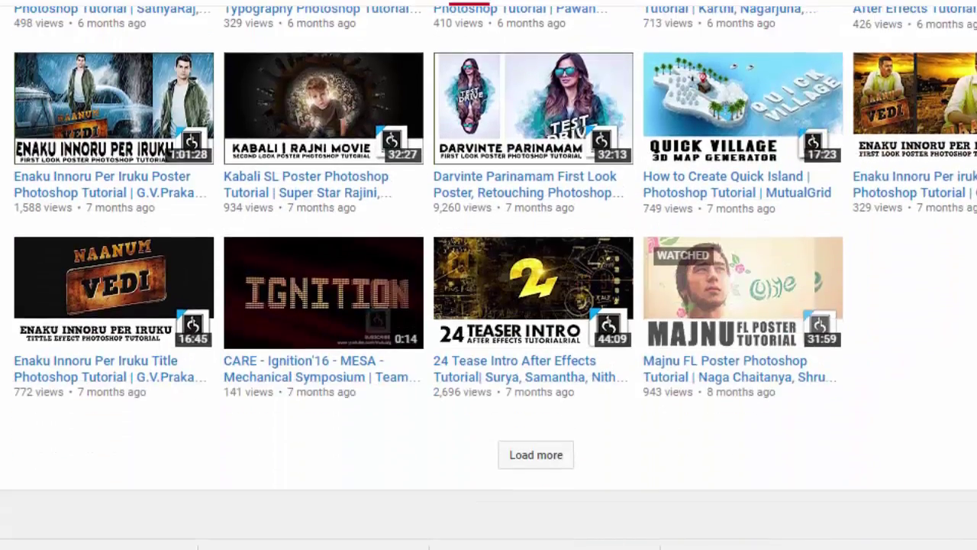
pyautogui.click(536, 455)
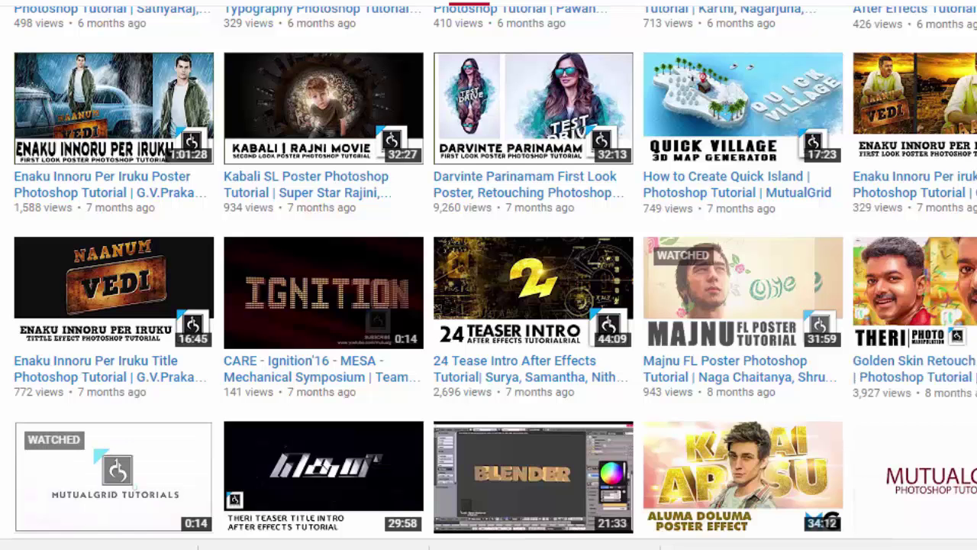
pyautogui.scroll(-4, 489, 275)
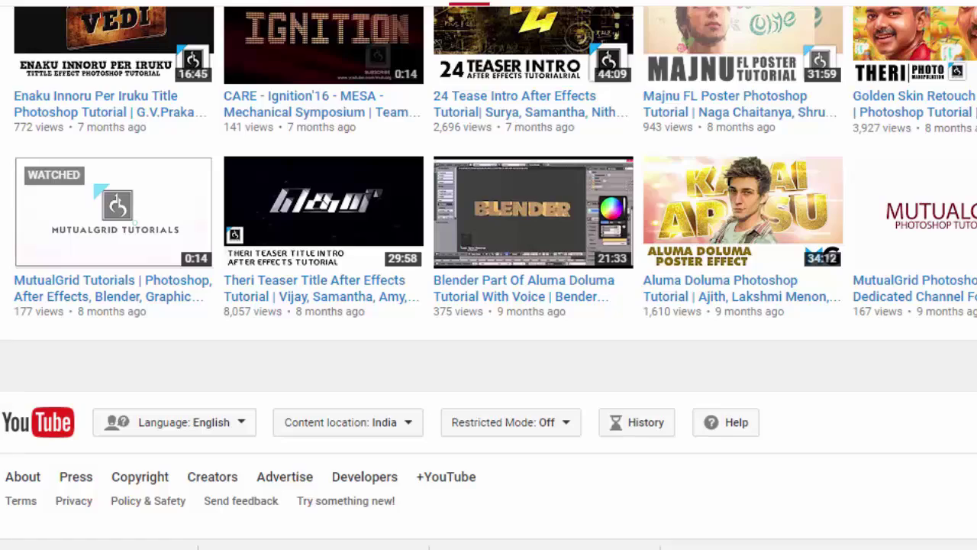
pyautogui.scroll(15, 489, 275)
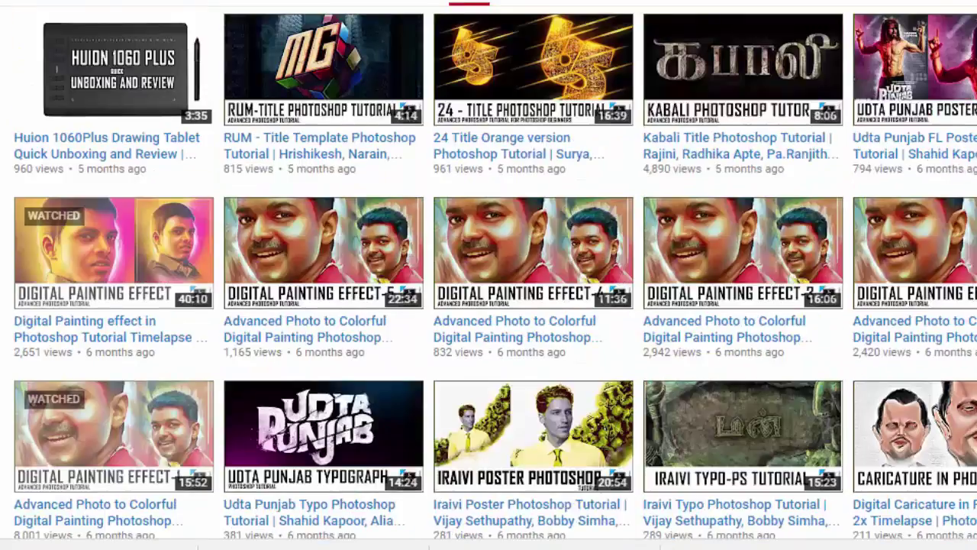
pyautogui.scroll(5, 489, 275)
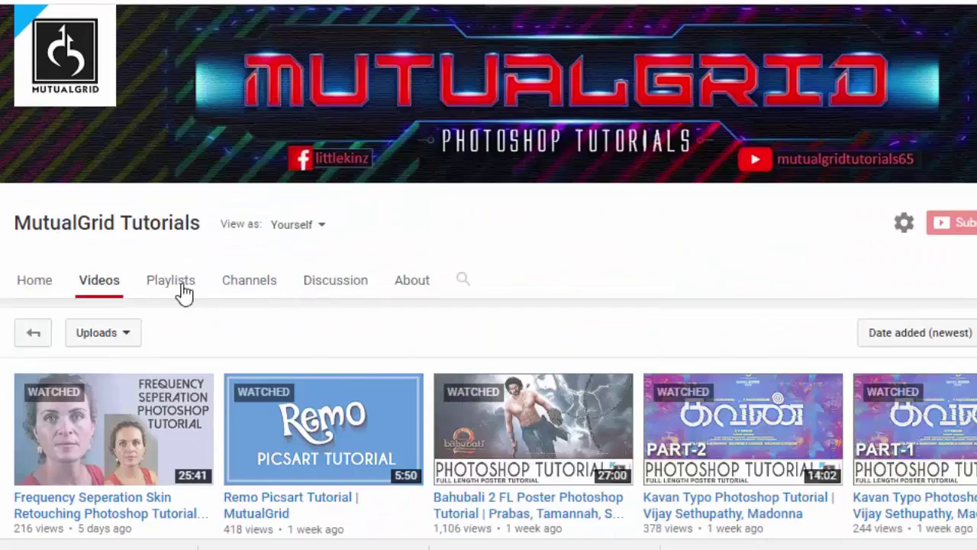
# Open the channel's playlists and look through the created ones
pyautogui.click(183, 290)
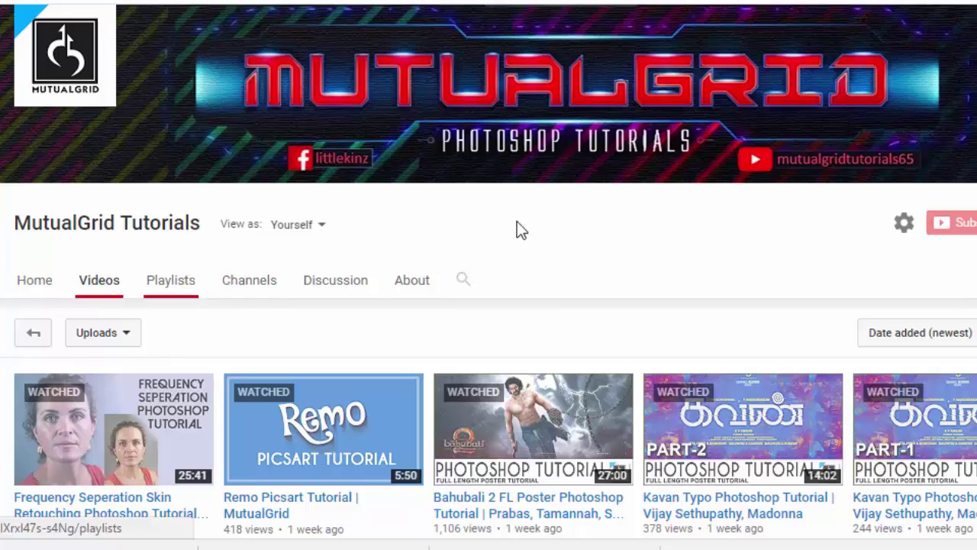
pyautogui.scroll(-4, 517, 227)
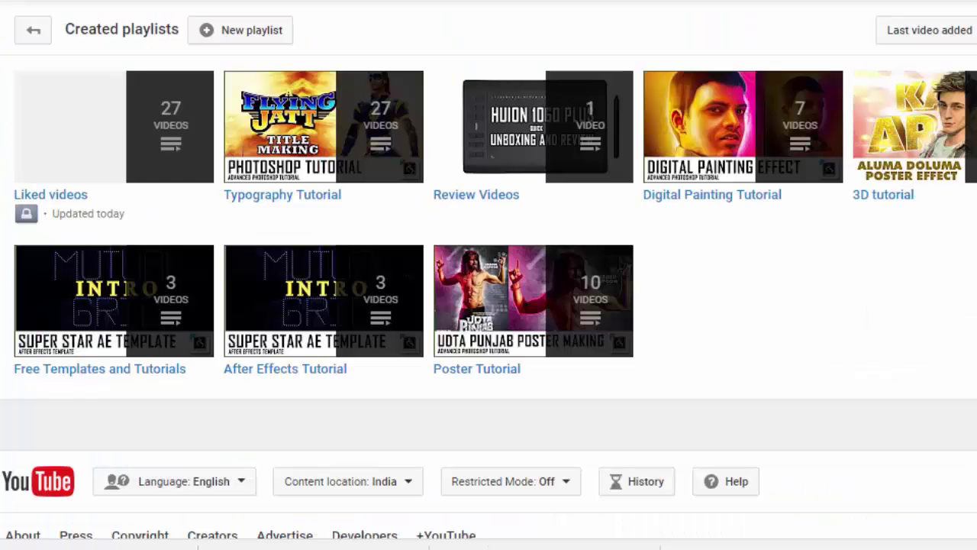
pyautogui.scroll(2, 488, 274)
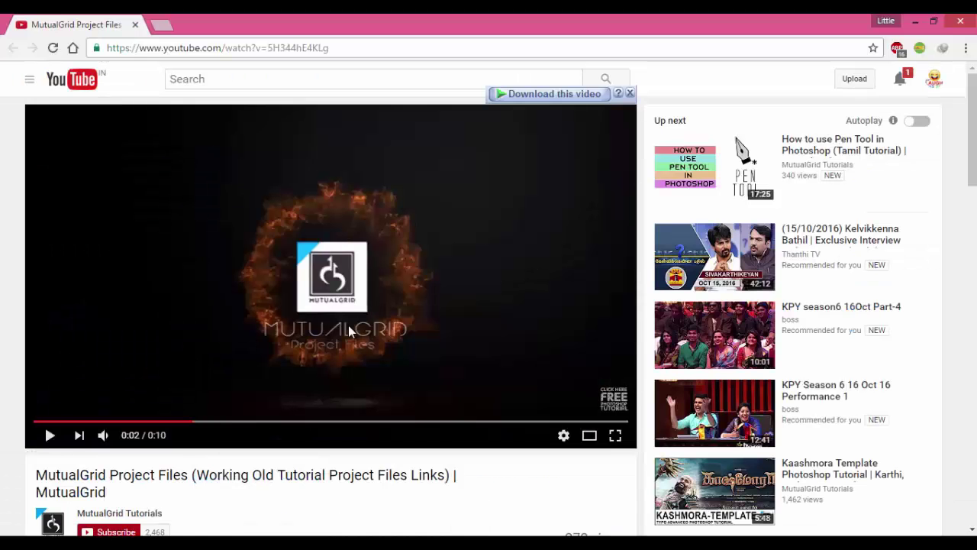
# Subscribe to MutualGrid Tutorials from the project files video, turn on the channel's notifications and save the setting
pyautogui.scroll(-2, 344, 336)
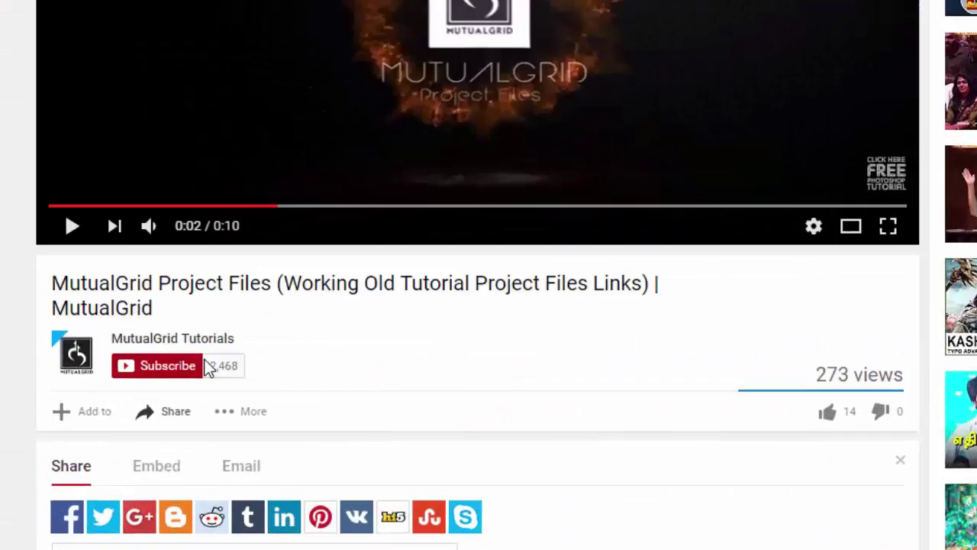
pyautogui.click(114, 428)
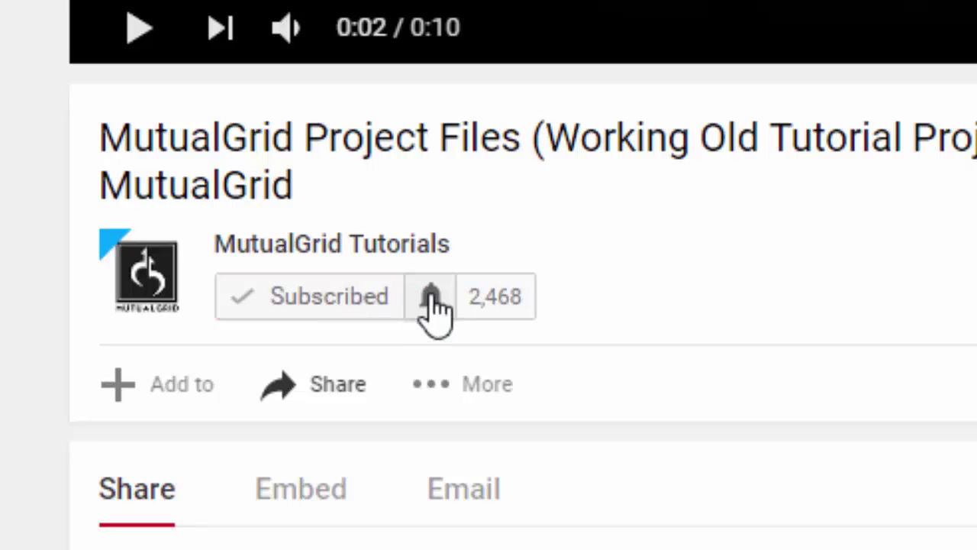
pyautogui.click(429, 297)
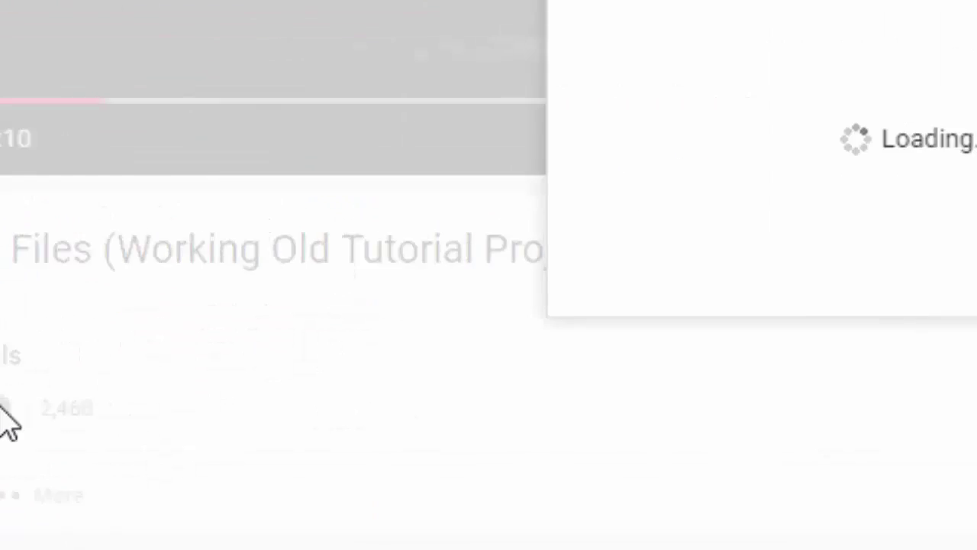
pyautogui.click(157, 176)
pyautogui.click(745, 439)
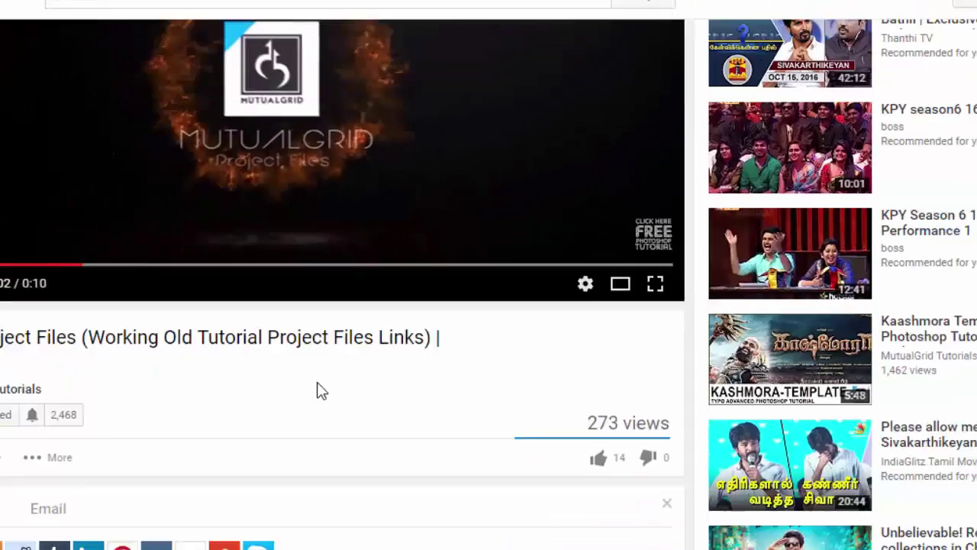
# Open the MutualGrid Tutorials channel from the video page and look through its uploads
pyautogui.click(149, 373)
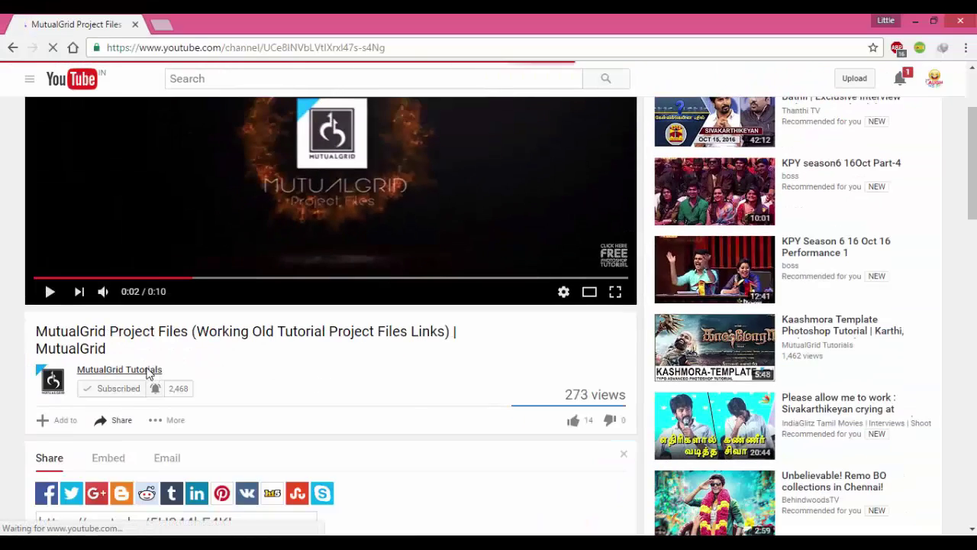
pyautogui.scroll(-3, 265, 158)
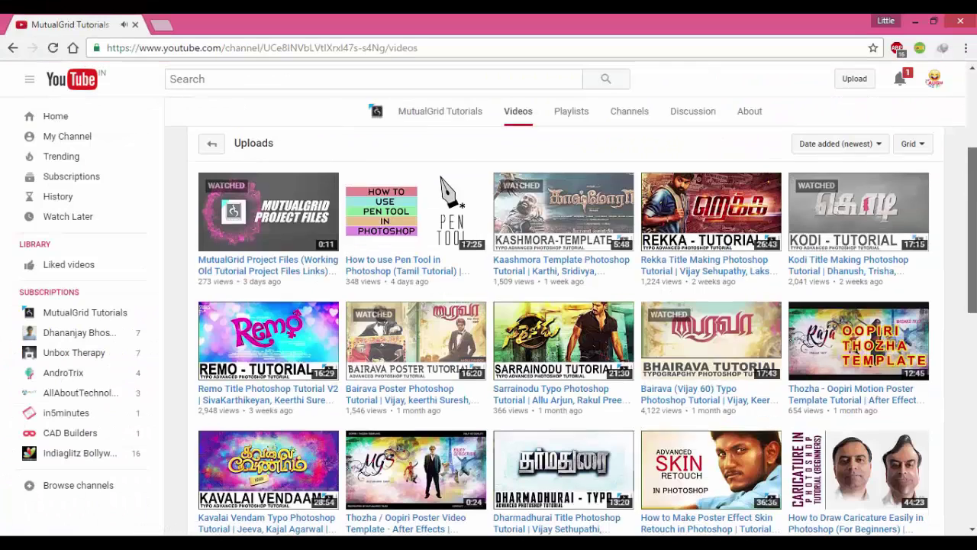
pyautogui.scroll(-2, 563, 328)
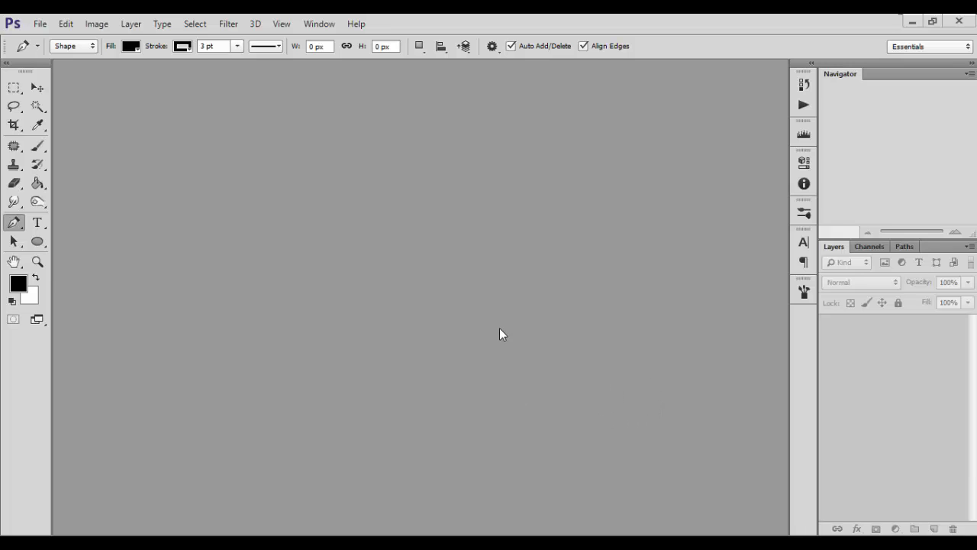
# Switch to Photoshop and open the images bg and clip from the tut folder together
pyautogui.click(38, 25)
pyautogui.click(62, 50)
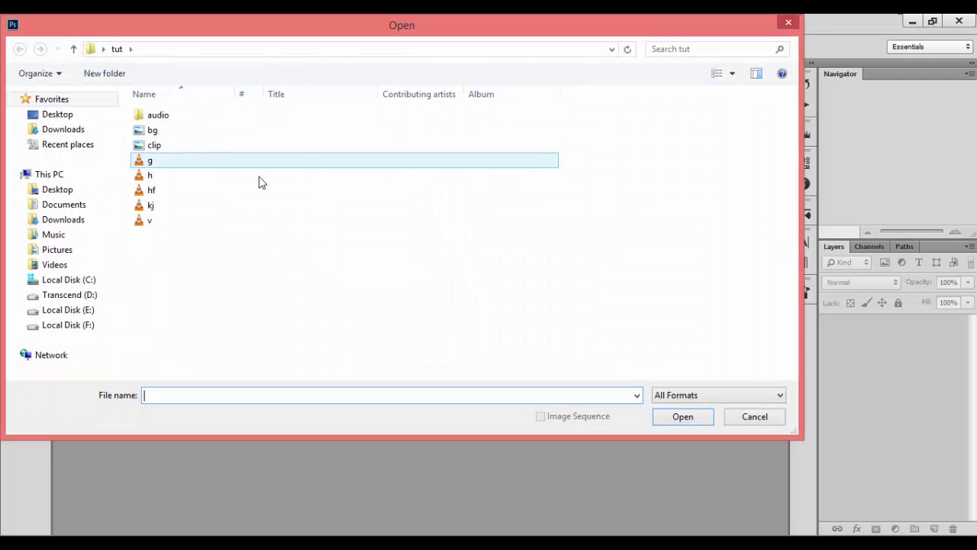
pyautogui.click(175, 144)
pyautogui.keyDown('ctrl'); pyautogui.click(174, 133); pyautogui.keyUp('ctrl')
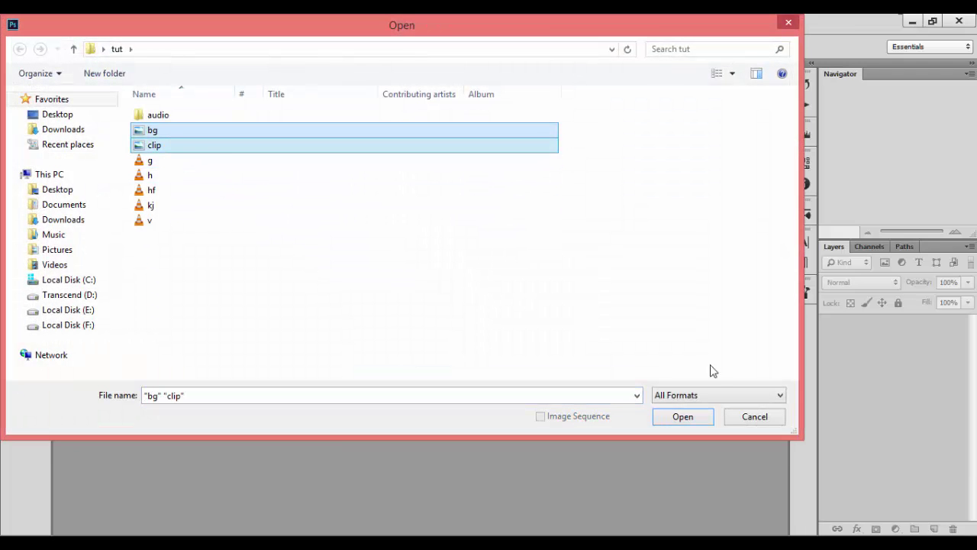
pyautogui.click(683, 417)
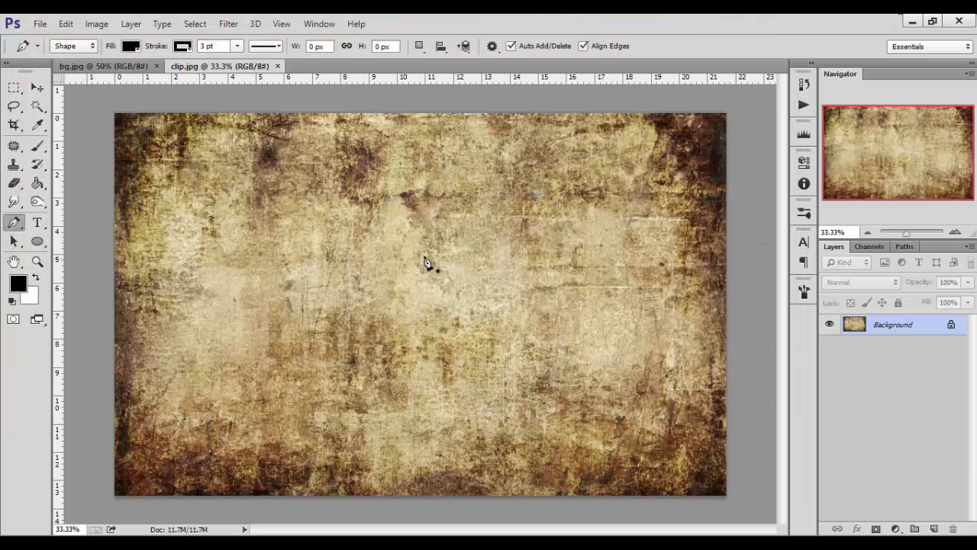
# Bring the bg.jpg document to the front and choose the Pen tool in Shape mode
pyautogui.click(110, 68)
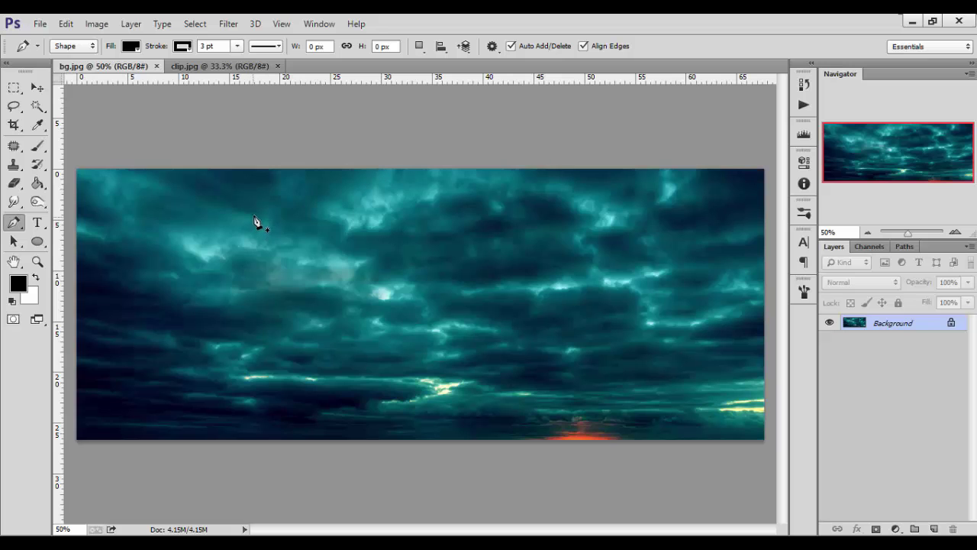
pyautogui.rightClick(13, 223)
pyautogui.click(64, 220)
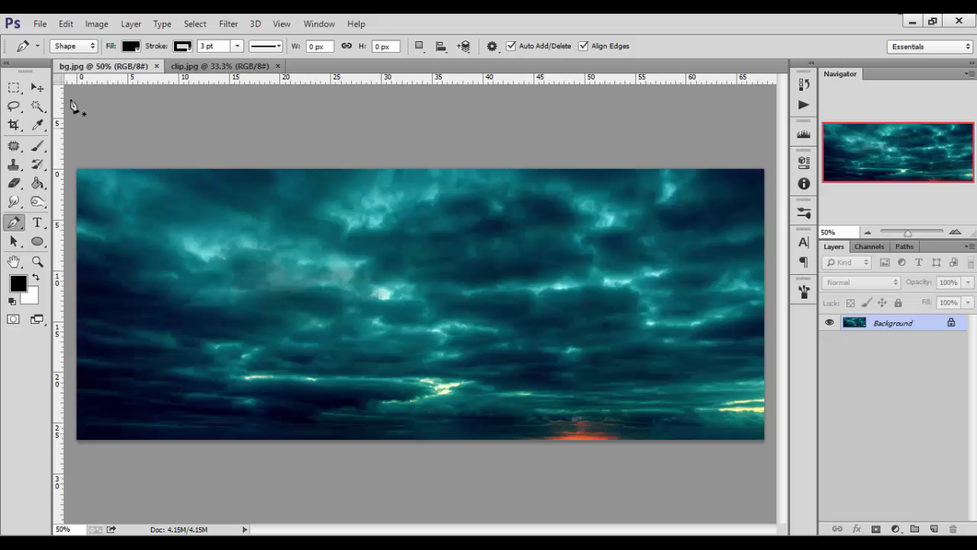
pyautogui.click(66, 47)
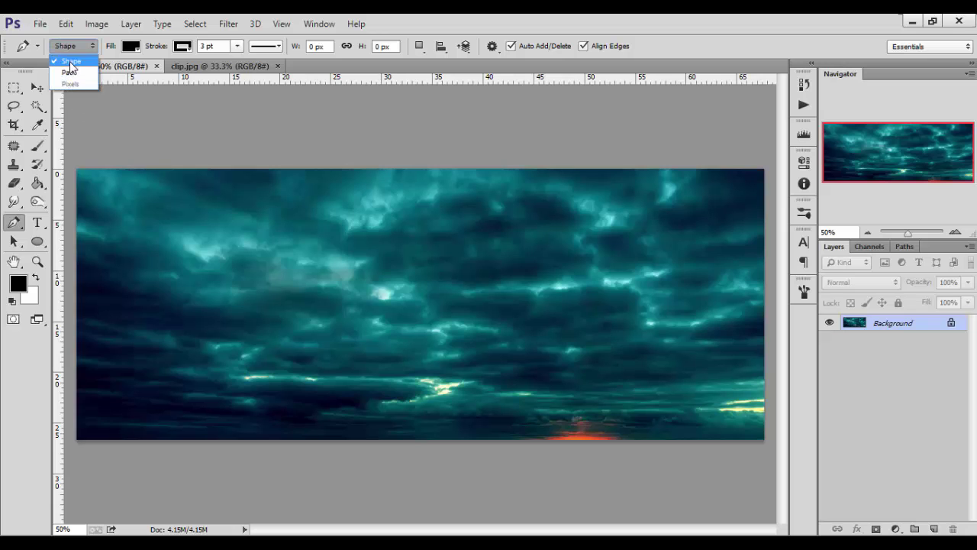
pyautogui.click(68, 61)
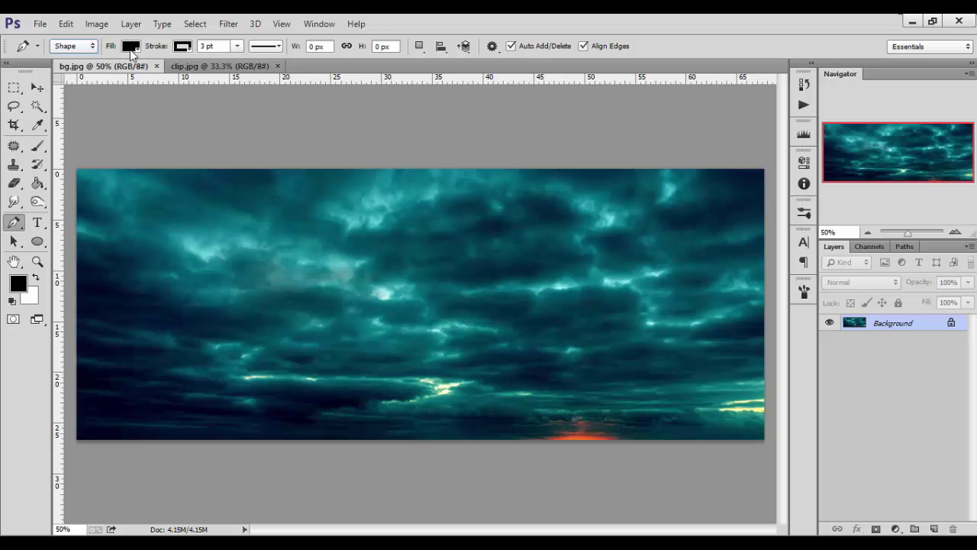
# Keep the Pen tool in Shape mode and set its fill to no color
pyautogui.click(93, 46)
pyautogui.click(84, 59)
pyautogui.click(132, 47)
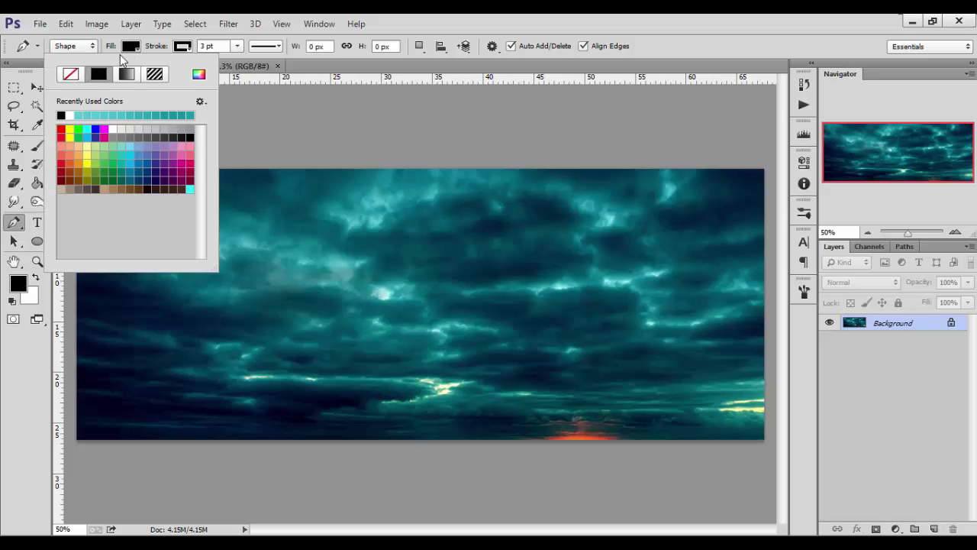
pyautogui.click(71, 76)
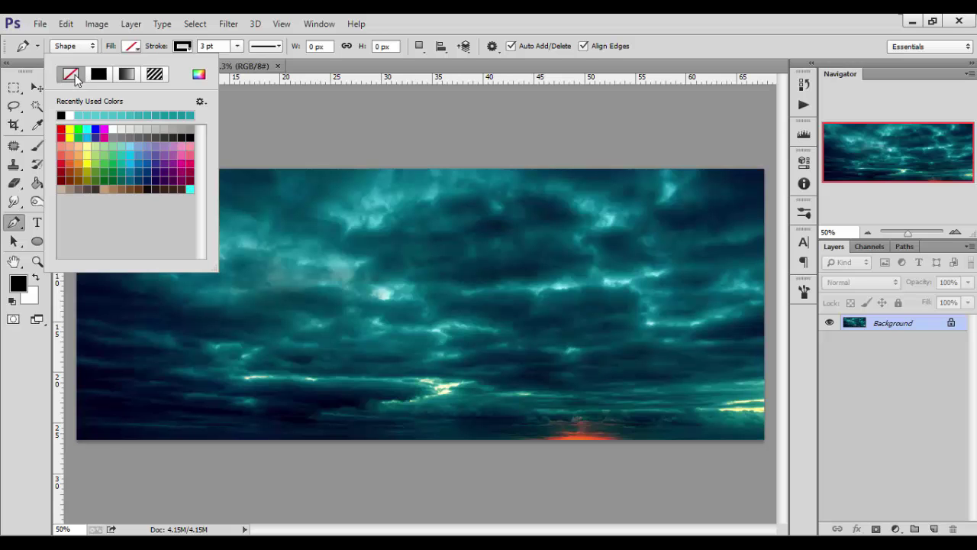
# Check the Pen tool's stroke color options and keep the stroke solid black
pyautogui.click(183, 46)
pyautogui.click(184, 47)
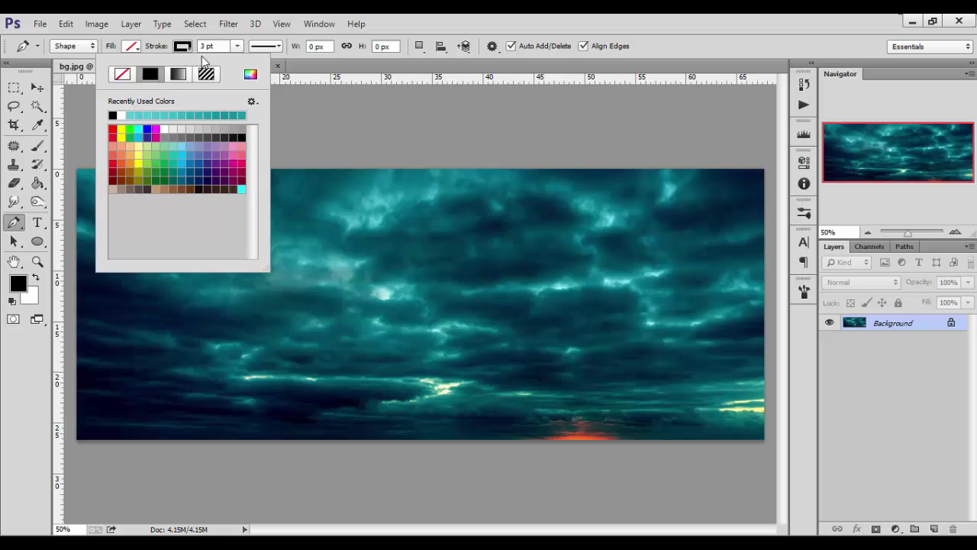
pyautogui.click(189, 49)
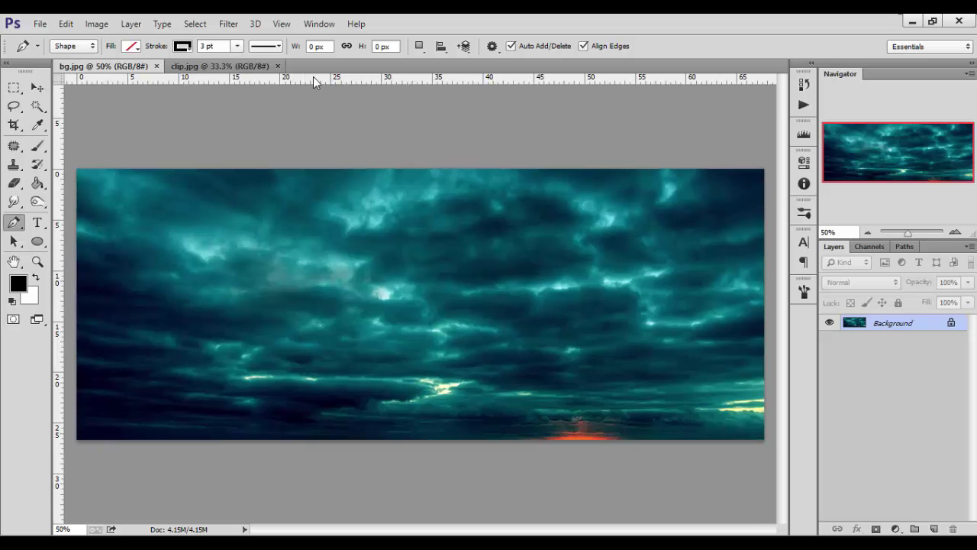
# Place two horizontal guides across the image at about 9 and 18 on the vertical ruler
pyautogui.click(282, 25)
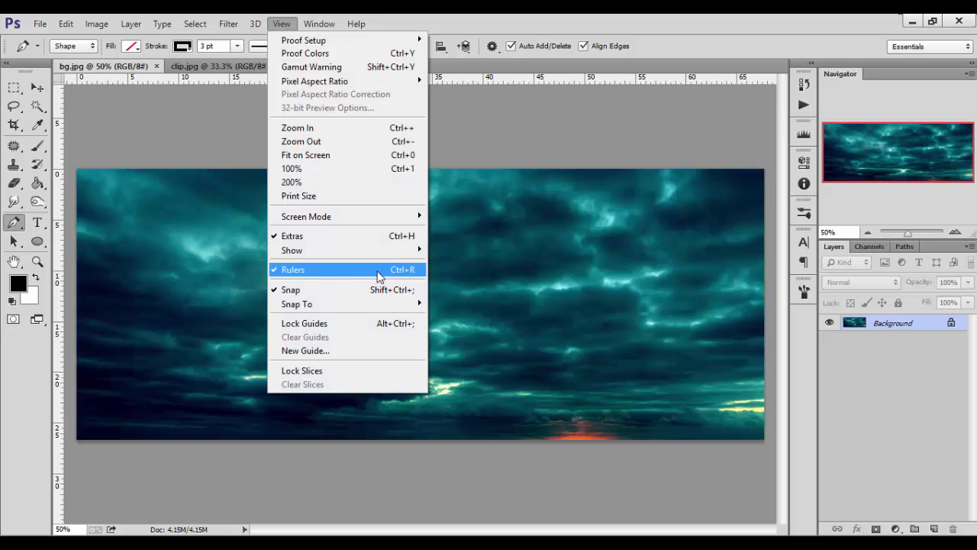
pyautogui.click(479, 82)
pyautogui.moveTo(481, 82); pyautogui.dragTo(487, 352)
pyautogui.moveTo(375, 80); pyautogui.dragTo(432, 262)
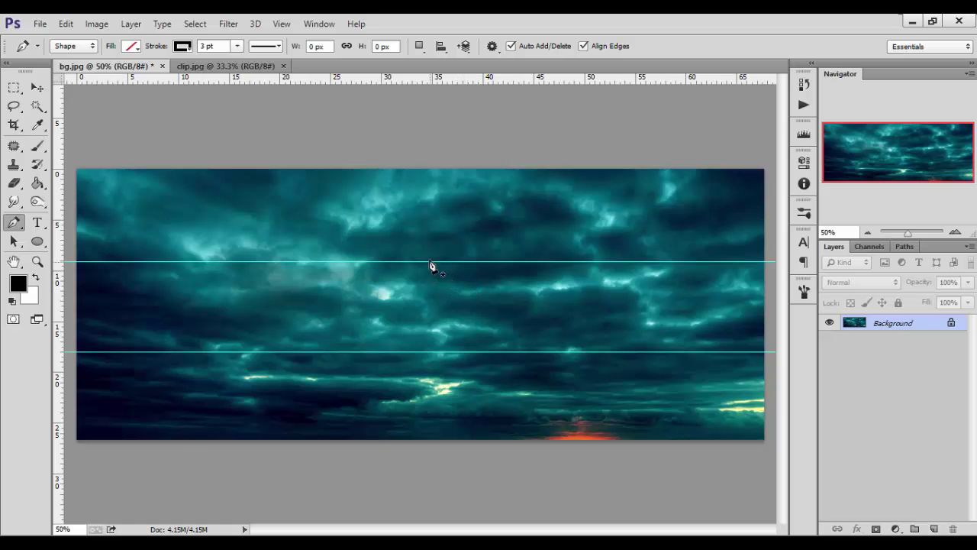
# Draw the first letter as an open path about 124 × 320 px, with a slanted tail below the lower guide and a lengthened left stem
pyautogui.scroll(1, 332, 376)
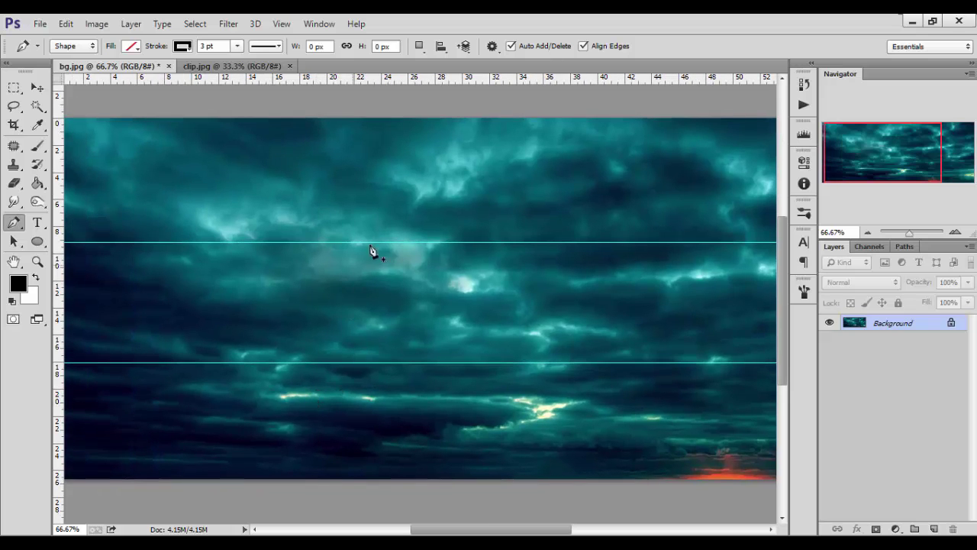
pyautogui.moveTo(299, 399); pyautogui.dragTo(370, 382)
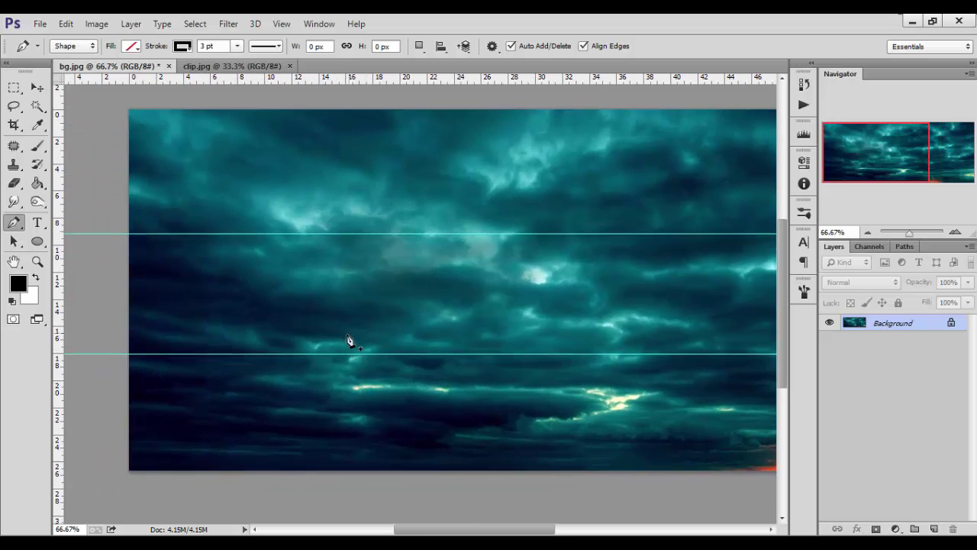
pyautogui.scroll(1, 318, 278)
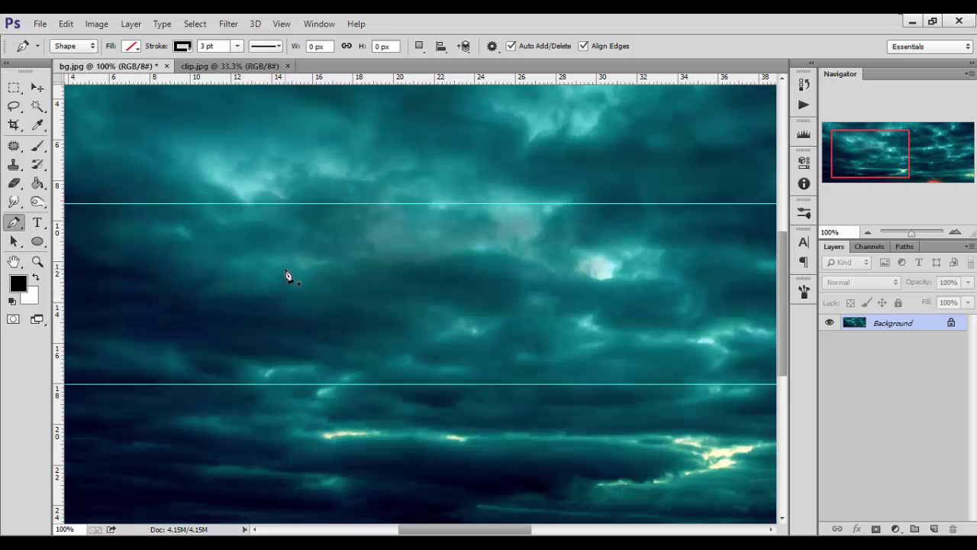
pyautogui.click(285, 268)
pyautogui.click(287, 205)
pyautogui.click(374, 205)
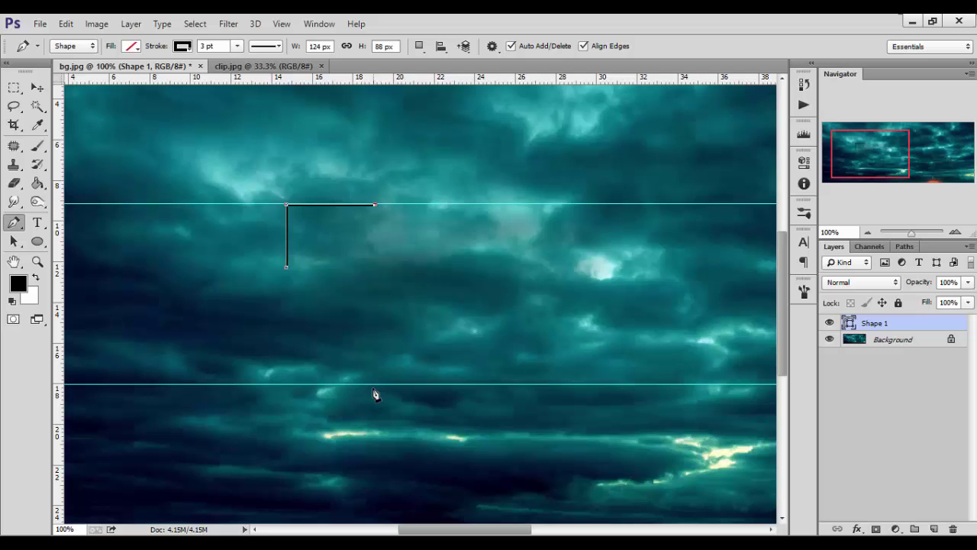
pyautogui.click(375, 384)
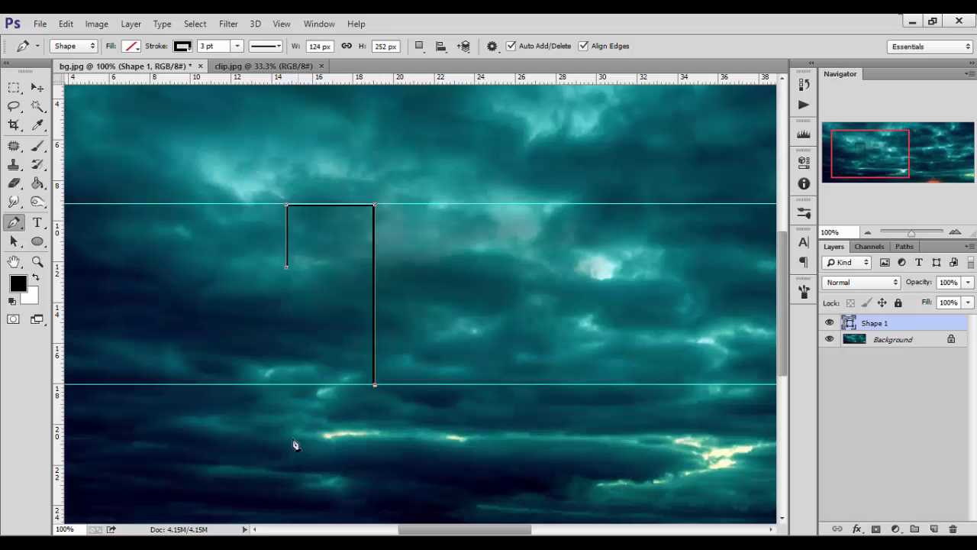
pyautogui.click(311, 432)
pyautogui.moveTo(286, 315); pyautogui.dragTo(322, 365)
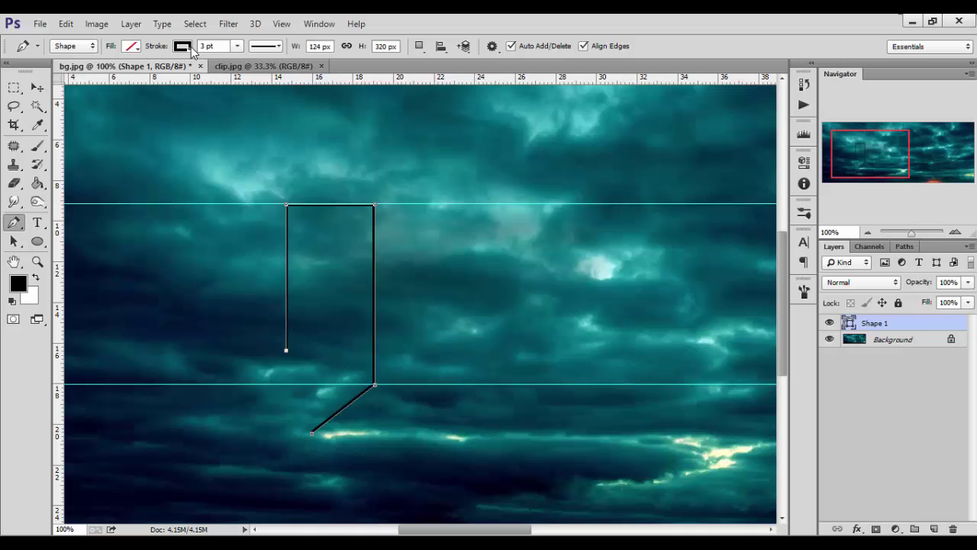
# Set the first letter's stroke width to about 28 pt and end its path
pyautogui.click(237, 46)
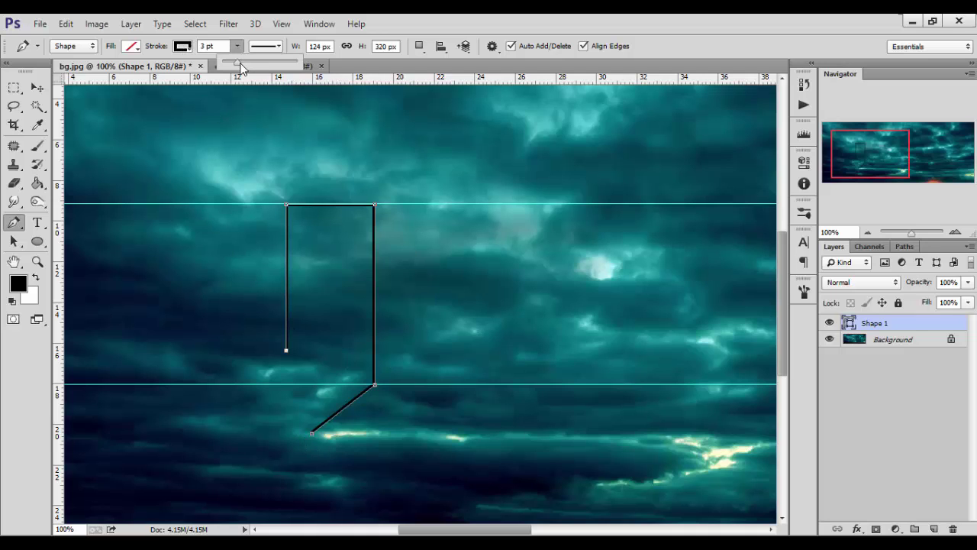
pyautogui.moveTo(254, 62); pyautogui.dragTo(270, 62)
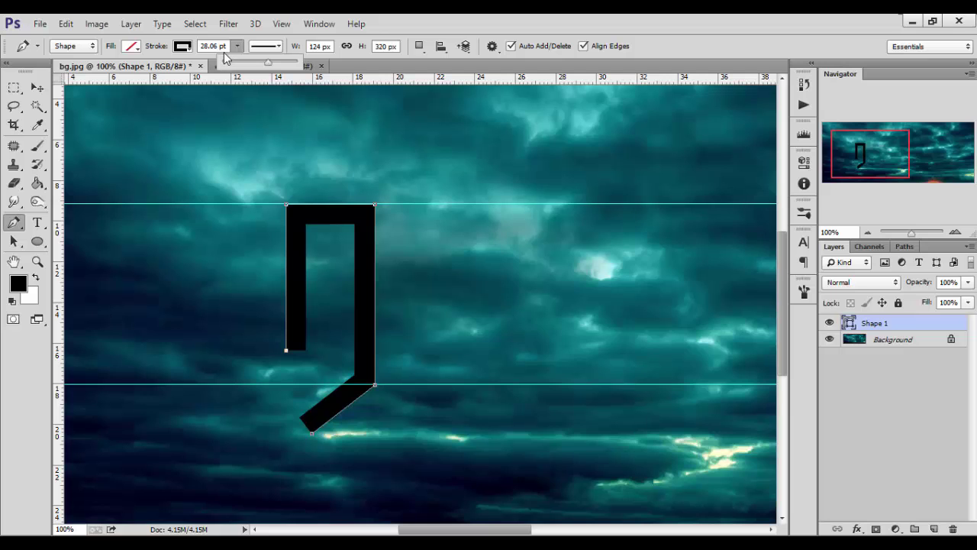
pyautogui.click(227, 49)
pyautogui.write('28')
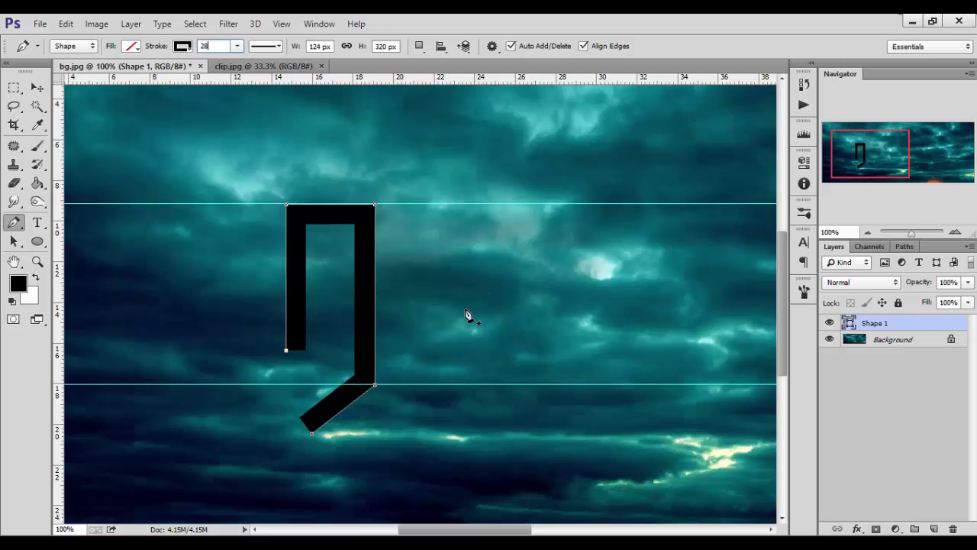
pyautogui.press('Return')
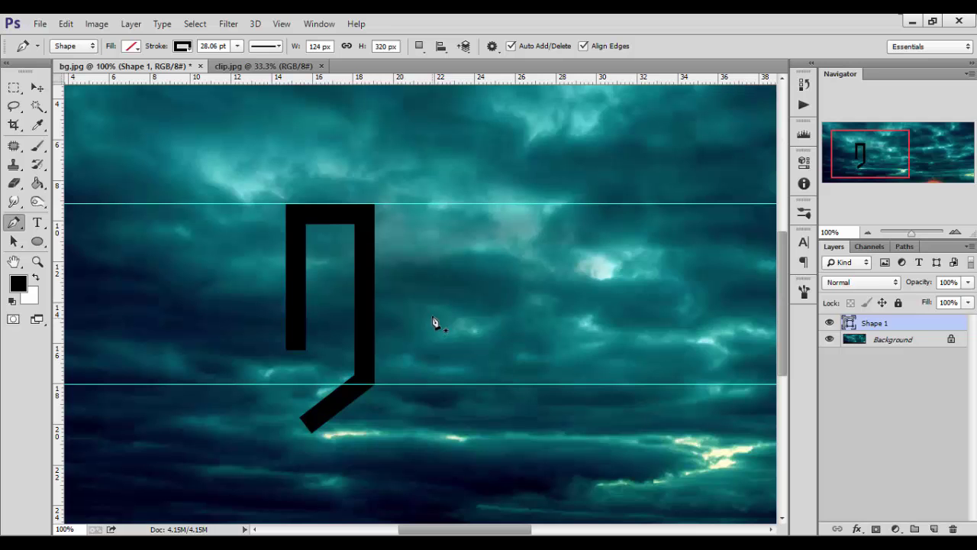
# Raise the lower guide to the first letter's left stem end and draw an inverted-U second letter about 108 × 205 px between the guides
pyautogui.moveTo(449, 305); pyautogui.dragTo(384, 305)
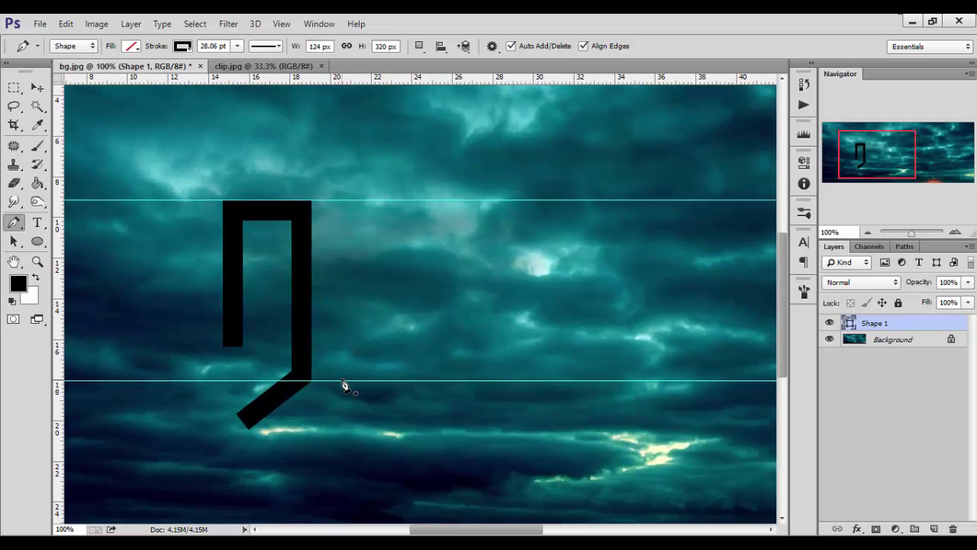
pyautogui.moveTo(353, 380); pyautogui.dragTo(368, 348)
pyautogui.click(353, 348)
pyautogui.click(354, 200)
pyautogui.click(431, 201)
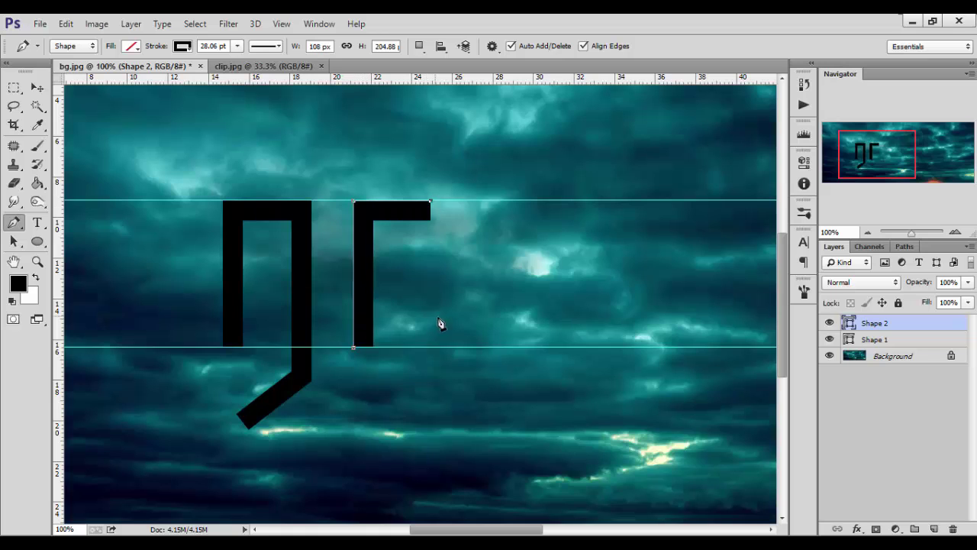
pyautogui.click(430, 348)
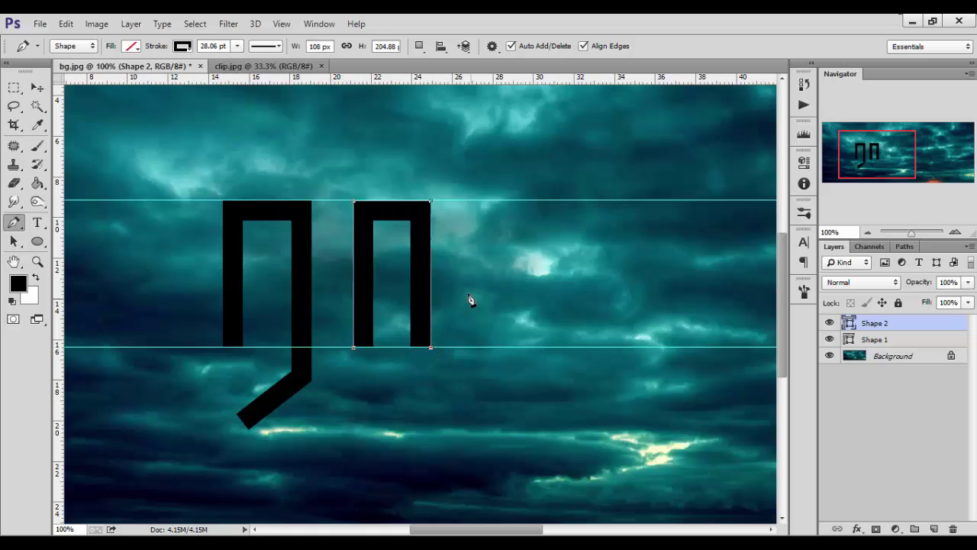
pyautogui.press('Return')
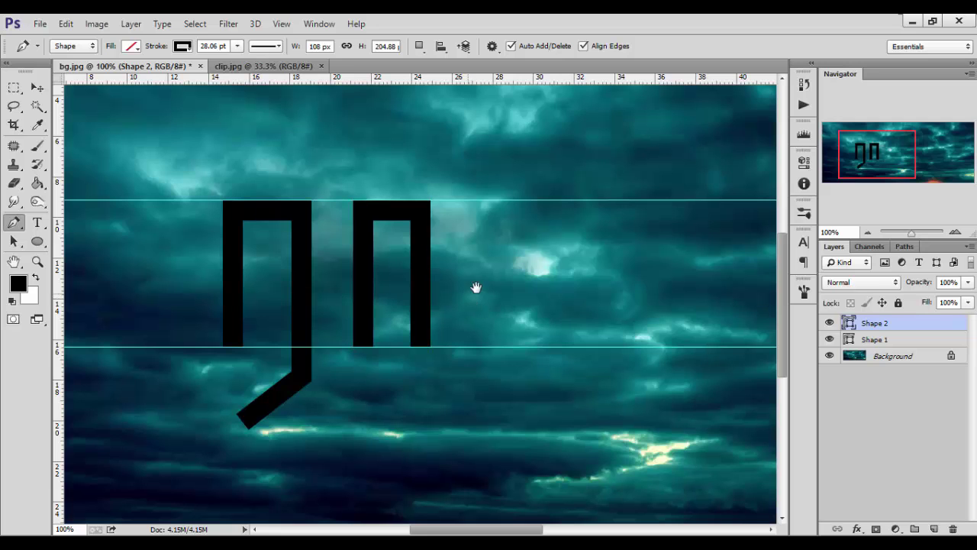
# Draw the third letter between the guides, about 212 × 205 px, with a top hook, a closed box, a crossbar and a curved right foot
pyautogui.moveTo(476, 284); pyautogui.dragTo(412, 292)
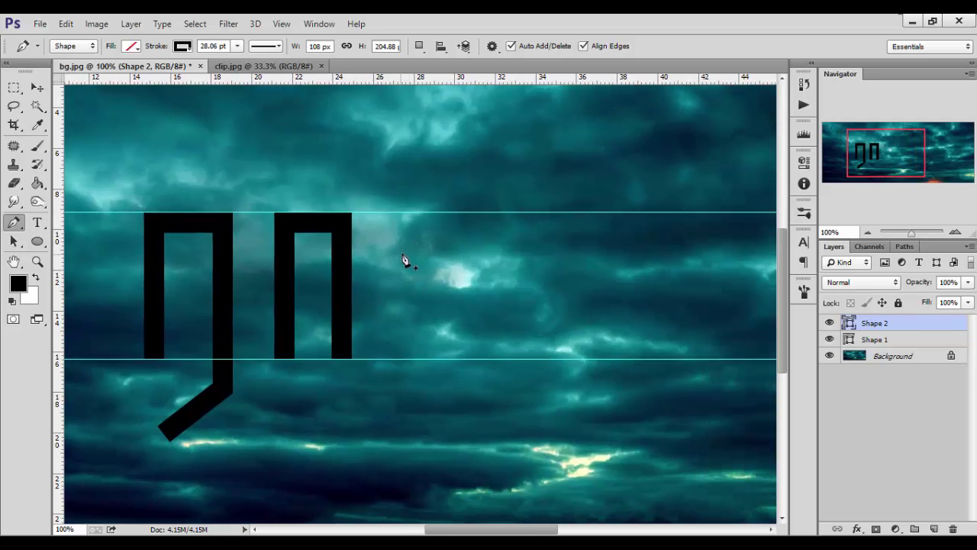
pyautogui.click(402, 256)
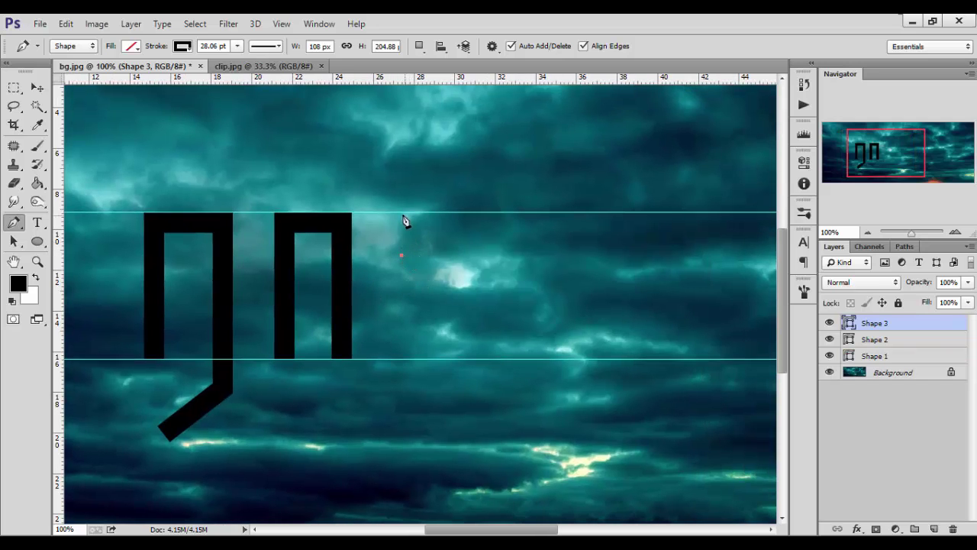
pyautogui.click(473, 213)
pyautogui.click(473, 359)
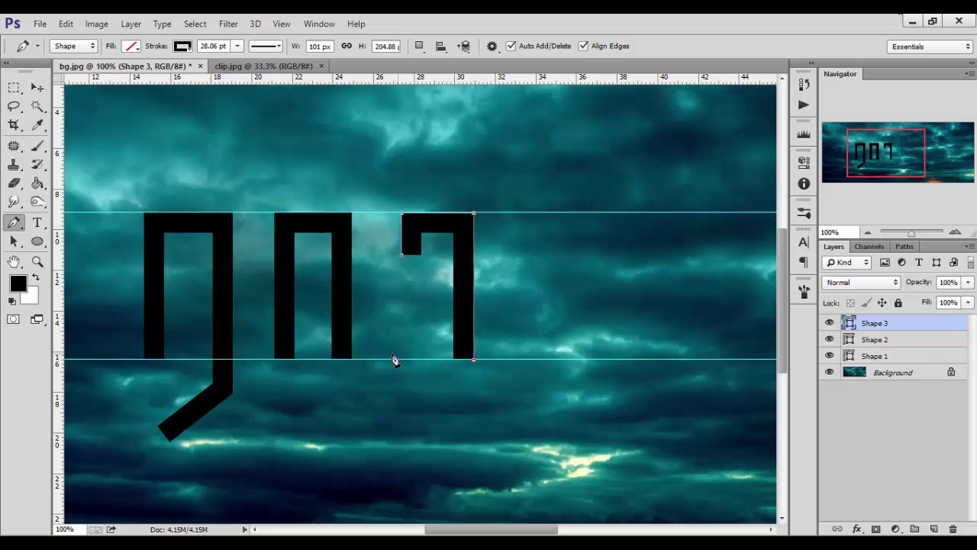
pyautogui.click(377, 359)
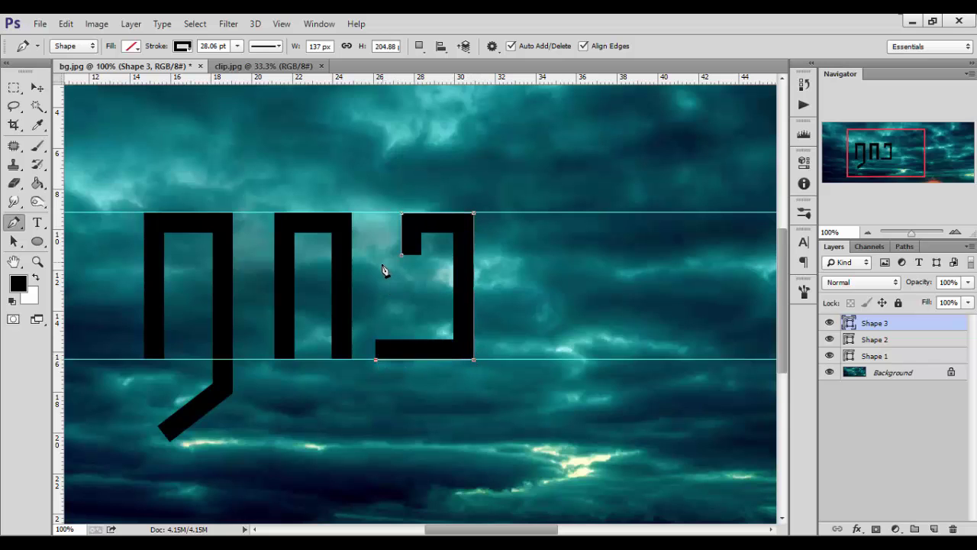
pyautogui.click(376, 266)
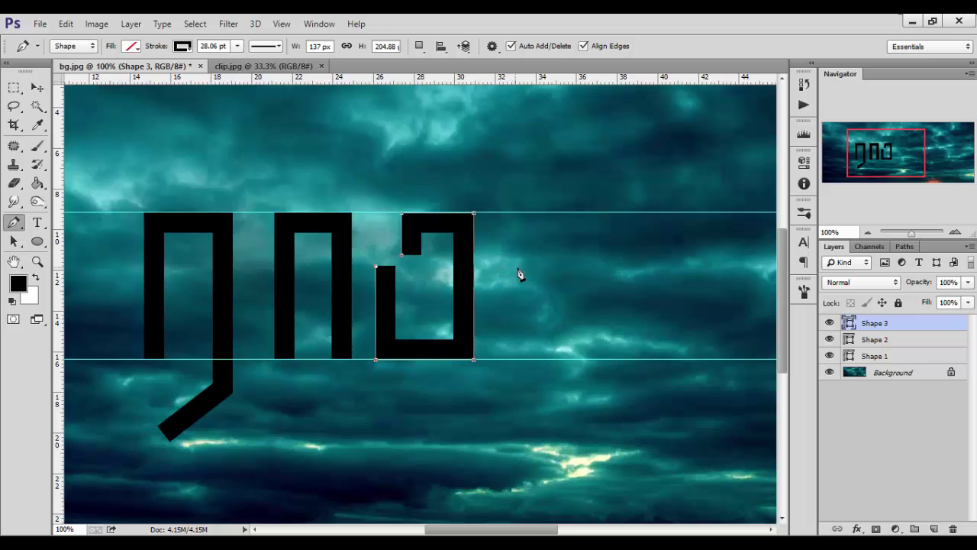
pyautogui.click(518, 267)
pyautogui.click(519, 343)
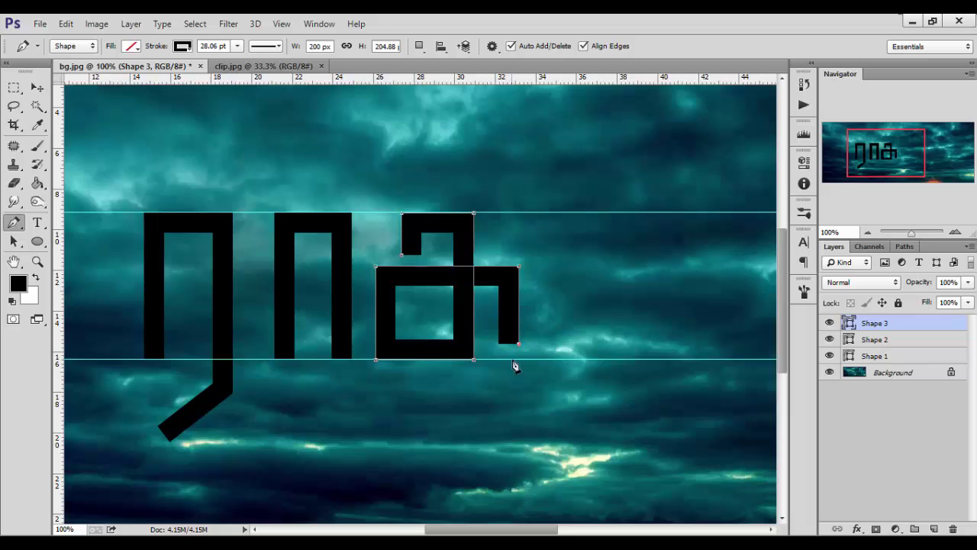
pyautogui.moveTo(469, 359); pyautogui.dragTo(443, 359)
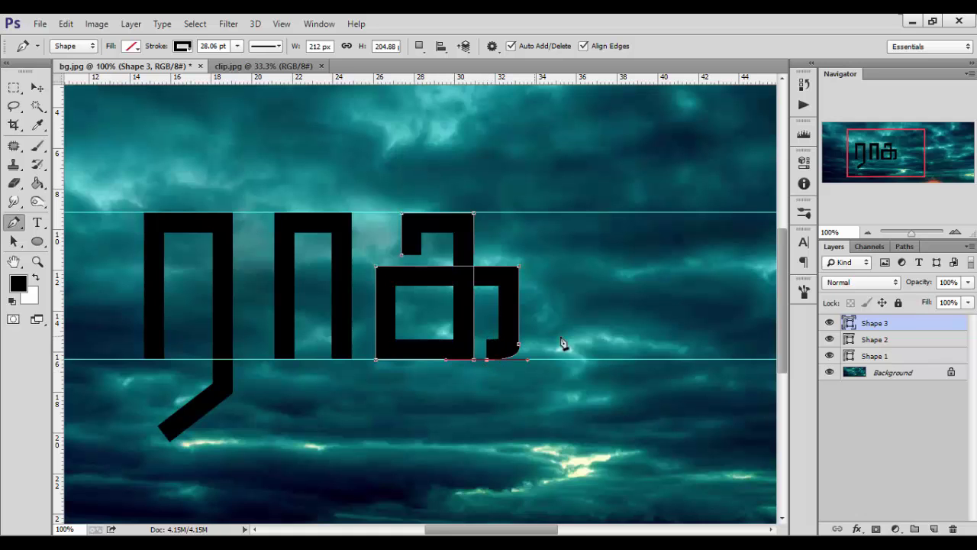
# Undo the stray segment drawn beyond the third letter's curved foot and end its path there
pyautogui.hscroll(3, 528, 397)
pyautogui.hotkey('ctrl', '-')
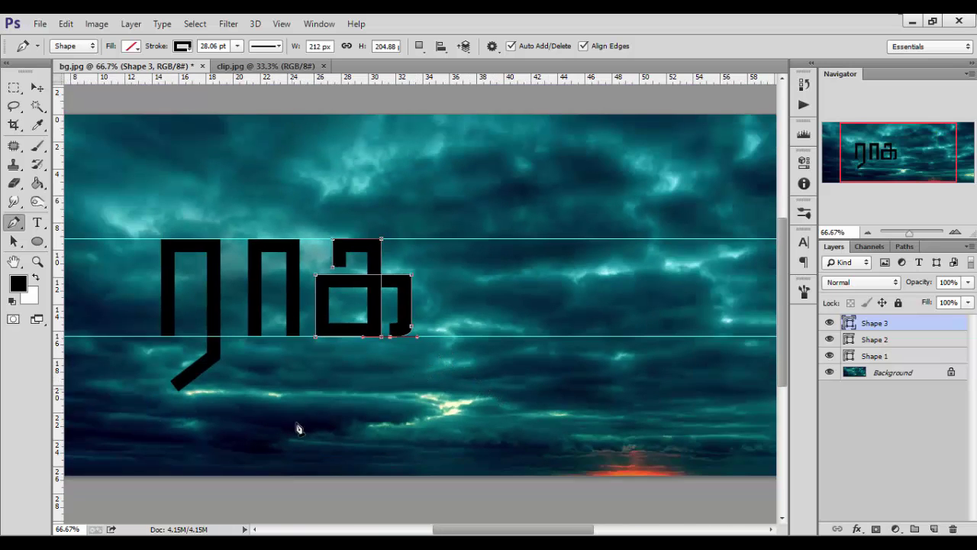
pyautogui.hotkey('ctrl', '+')
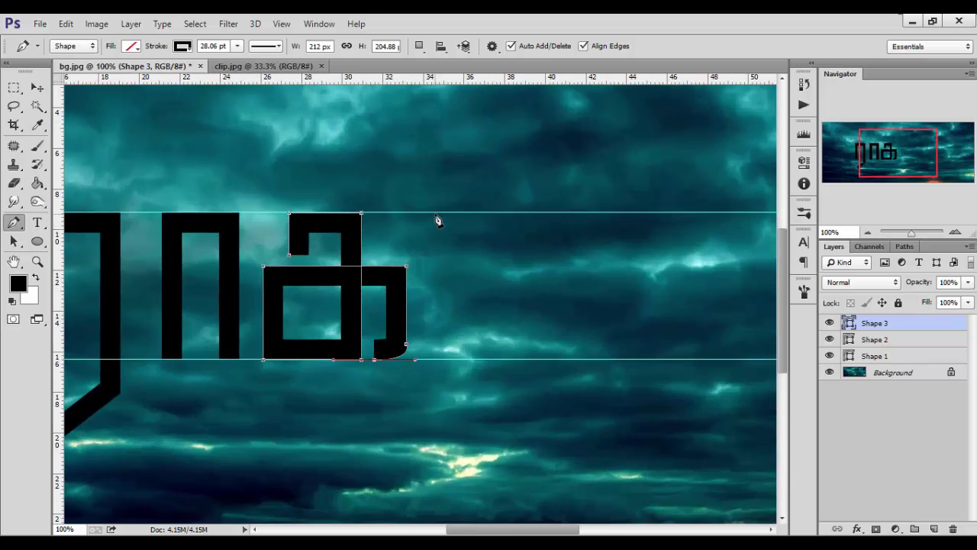
pyautogui.click(476, 282)
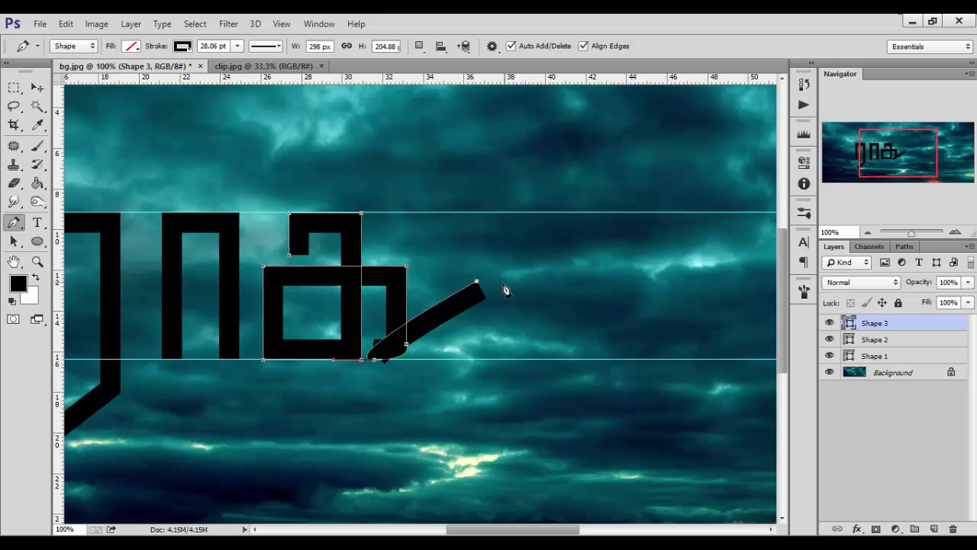
pyautogui.hotkey('ctrl', 'z')
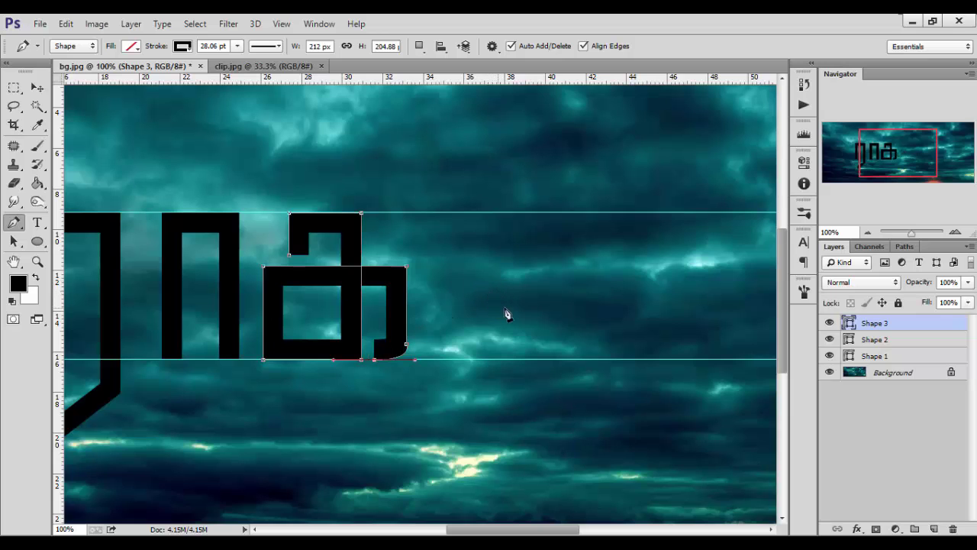
pyautogui.press('Return')
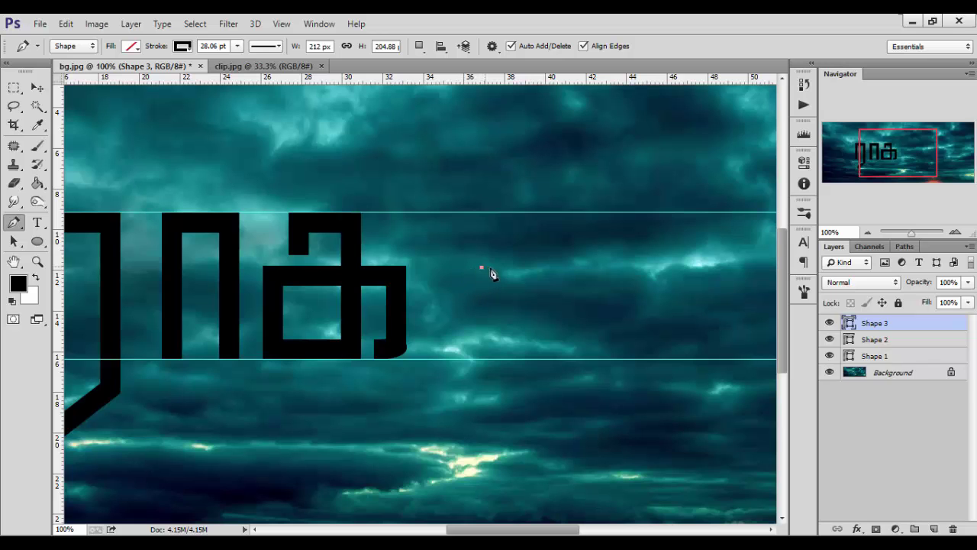
# Start the fourth letter with a short top bar, a right stem and a curved corner onto the lower guide, about 58 × 129 px
pyautogui.click(481, 268)
pyautogui.click(504, 267)
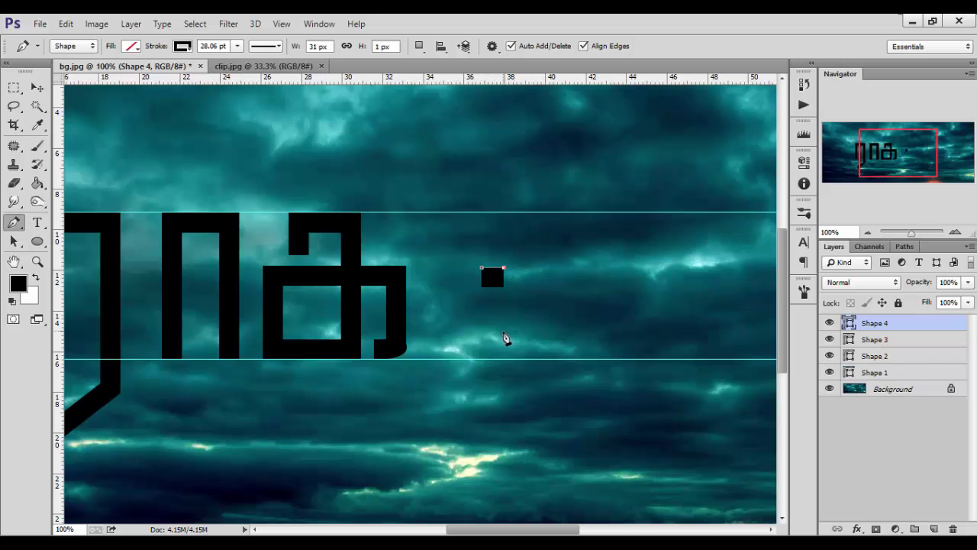
pyautogui.click(504, 333)
pyautogui.hotkey('ctrl', 'z')
pyautogui.click(519, 268)
pyautogui.click(478, 359)
pyautogui.hotkey('ctrl', 'z')
pyautogui.click(519, 330)
pyautogui.moveTo(471, 359); pyautogui.dragTo(441, 361)
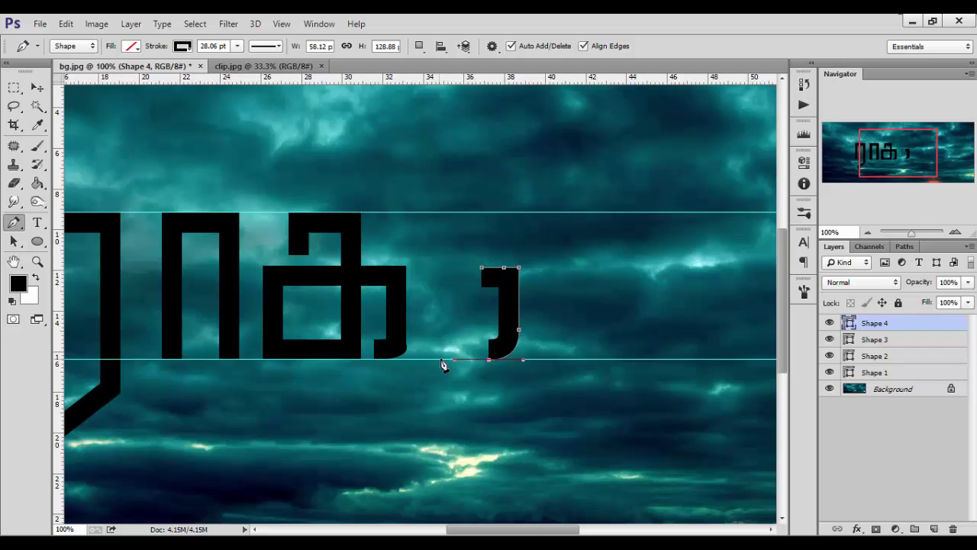
# Extend the fourth letter along the lower guide and up to the upper guide as a left stem, about 96 × 205 px overall
pyautogui.click(439, 359)
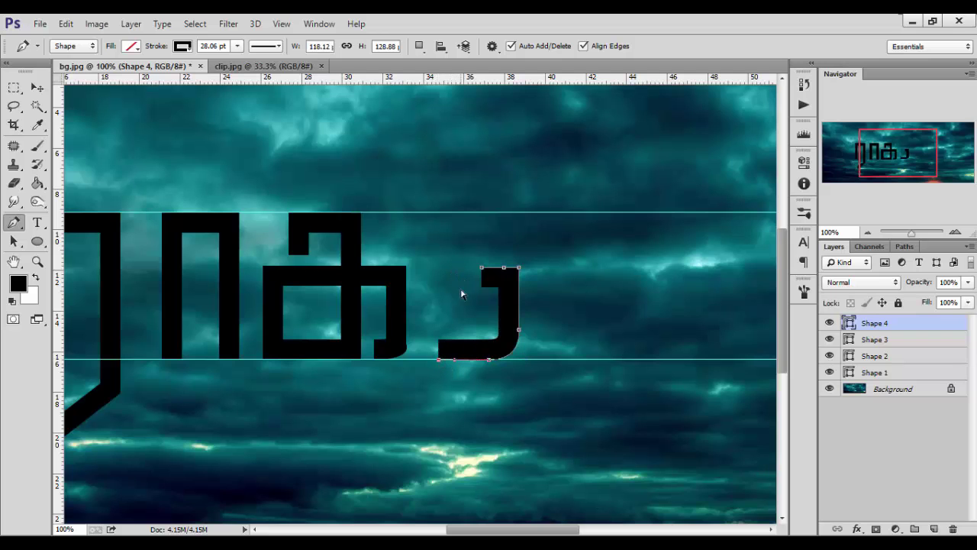
pyautogui.hotkey('ctrl', 'z')
pyautogui.click(455, 359)
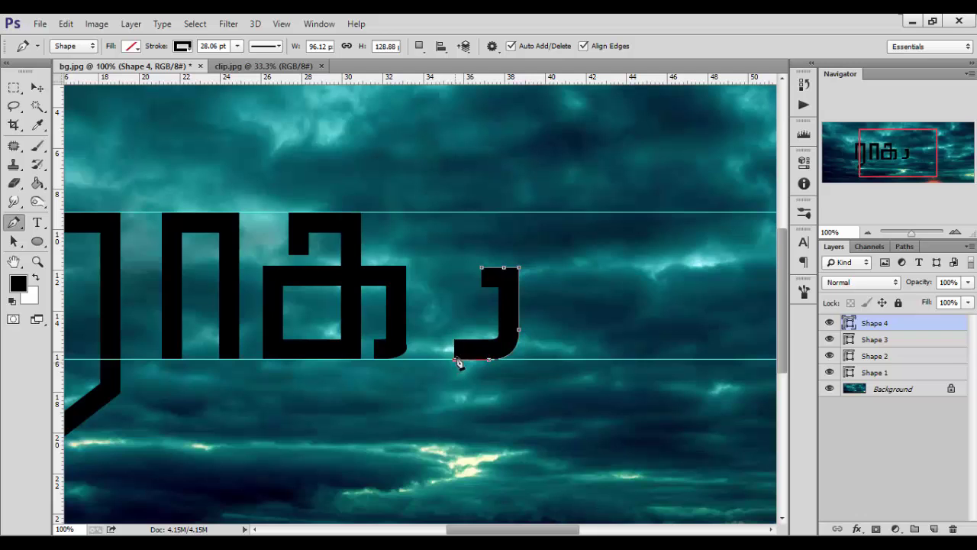
pyautogui.click(456, 213)
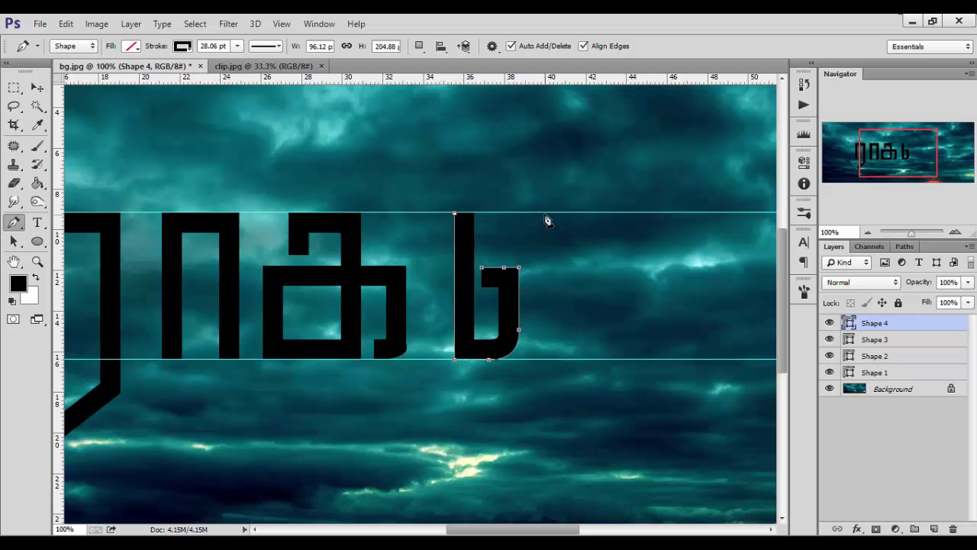
# Extend the fourth letter with a bar along the upper guide and a curved corner turning down, about 150 px wide overall
pyautogui.click(542, 213)
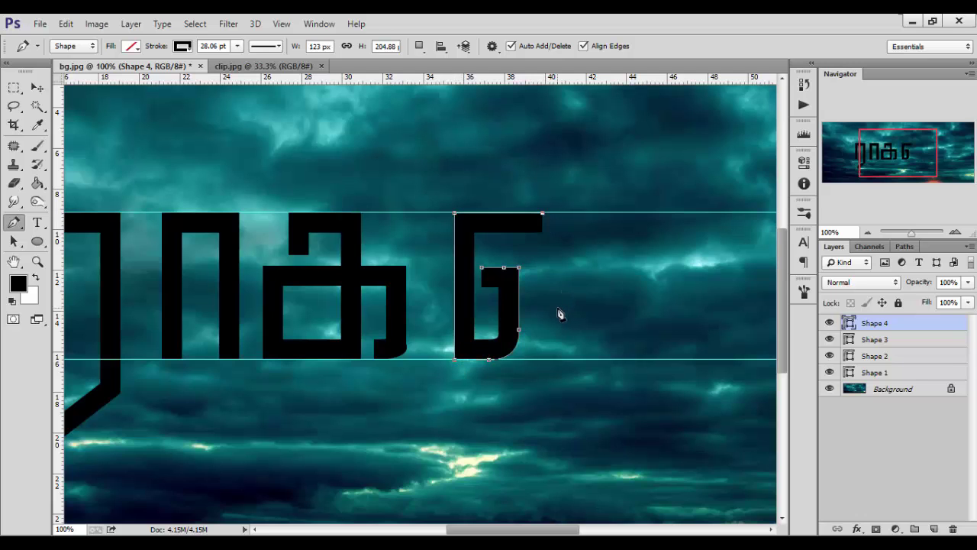
pyautogui.moveTo(563, 272); pyautogui.dragTo(562, 304)
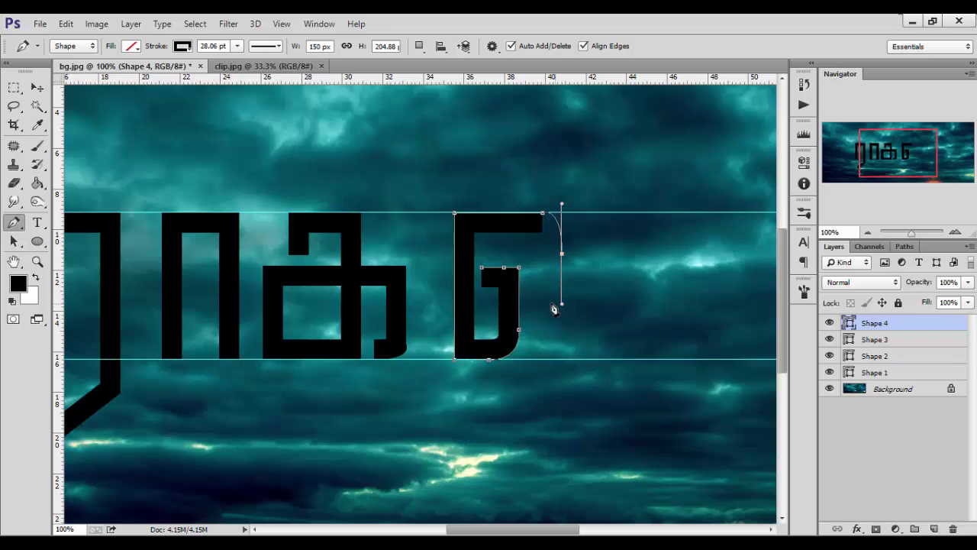
# Try drawing the fourth letter's stem and foot on the lower guide and slightly above it, undoing each attempt
pyautogui.click(562, 358)
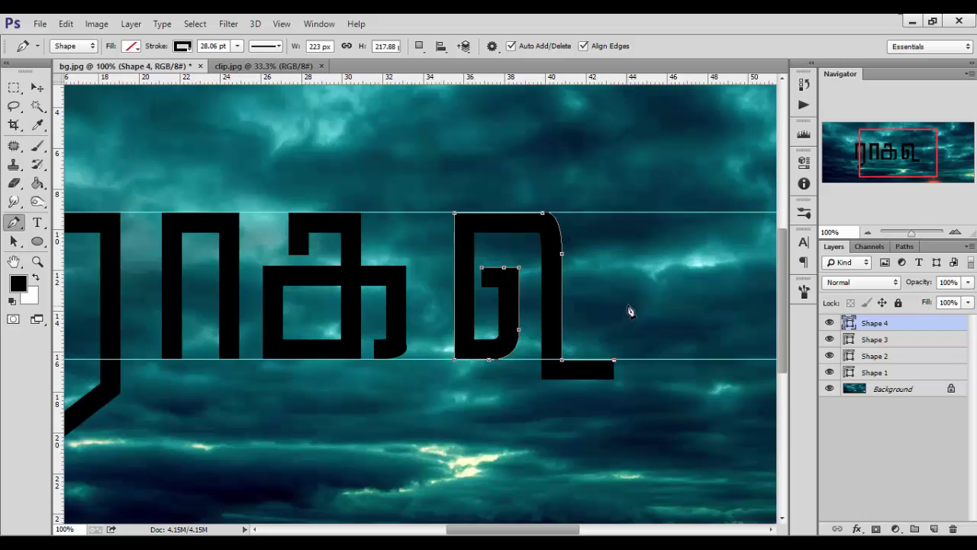
pyautogui.hotkey('ctrl', 'alt', 'z')
pyautogui.hotkey('ctrl', 'alt', 'z')
pyautogui.click(562, 343)
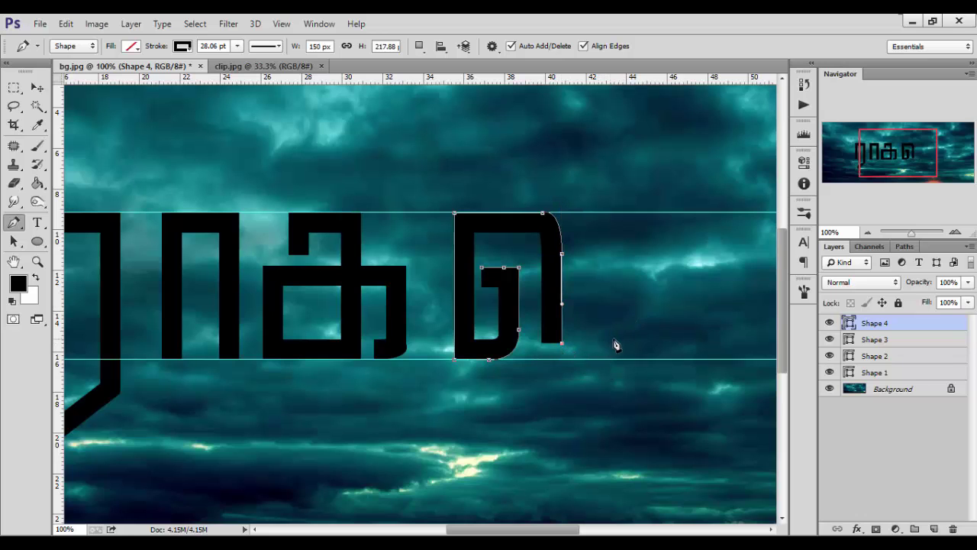
pyautogui.click(617, 342)
pyautogui.hotkey('ctrl', 'alt', 'z')
pyautogui.hotkey('ctrl', 'alt', 'z')
# Complete the fourth letter with a middle stem, a foot and a right stem up to the upper guide, about 236 px wide overall
pyautogui.click(562, 332)
pyautogui.click(624, 334)
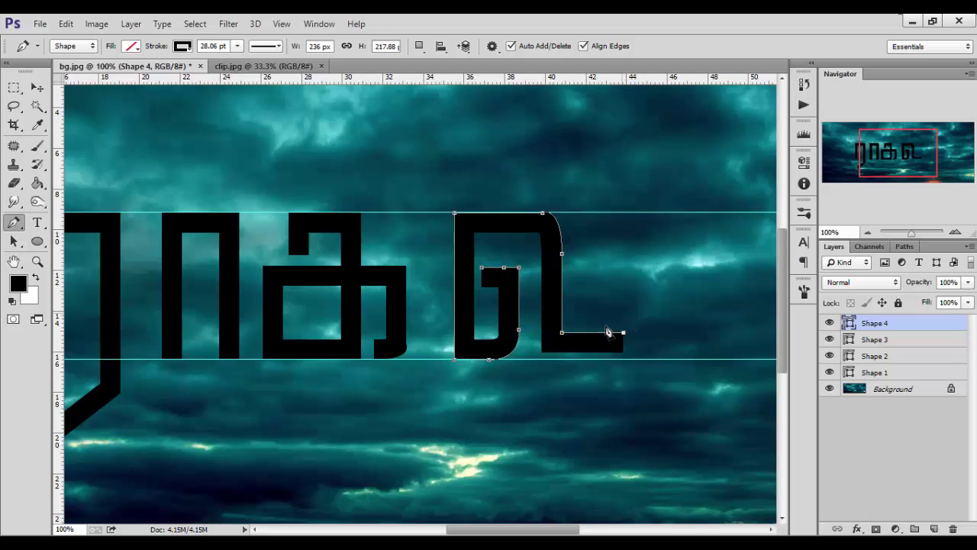
pyautogui.click(624, 213)
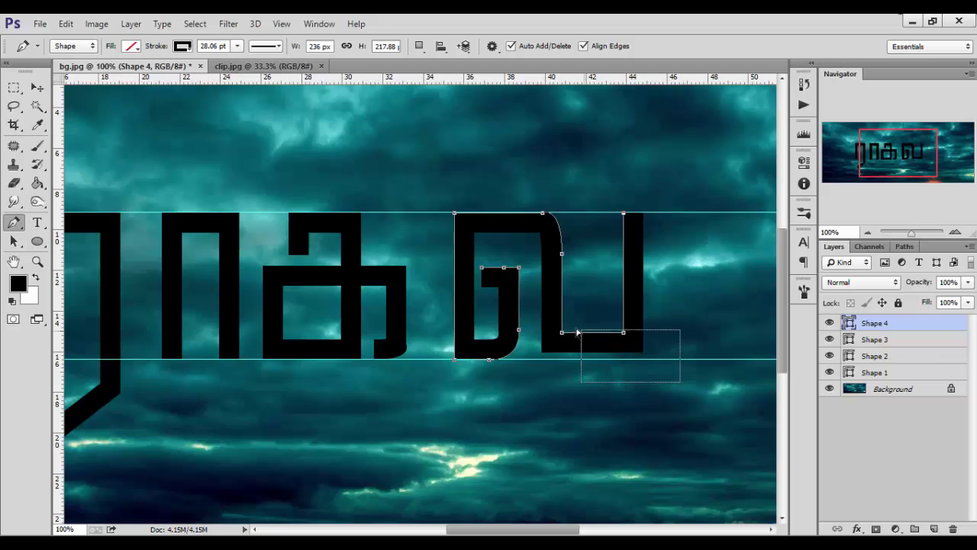
# Nudge the fourth letter's bottom-right segment down until its outer edge meets the lower guide, and end the path
pyautogui.press('Down')
pyautogui.press('Down')
pyautogui.press('Down')
pyautogui.press('Down')
pyautogui.press('Down')
pyautogui.press('Down')
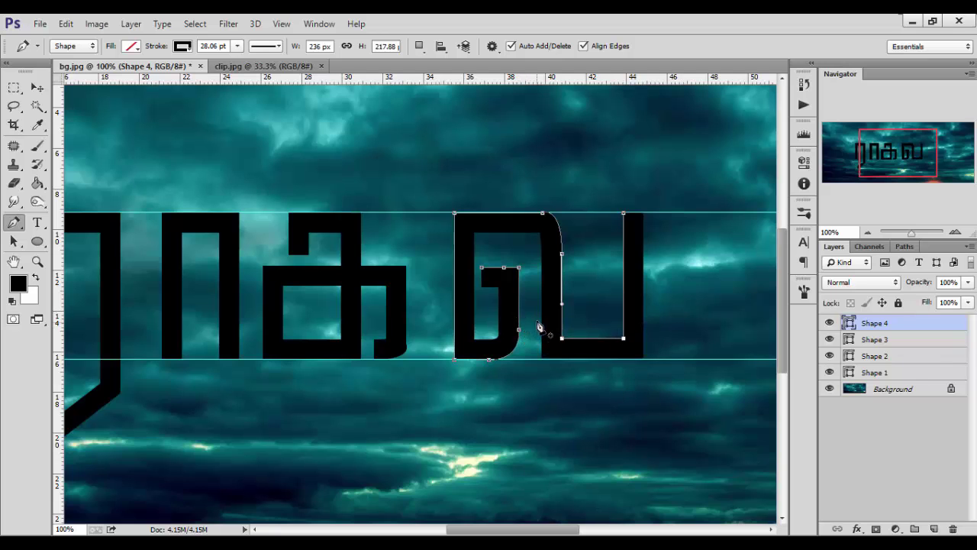
pyautogui.press('Return')
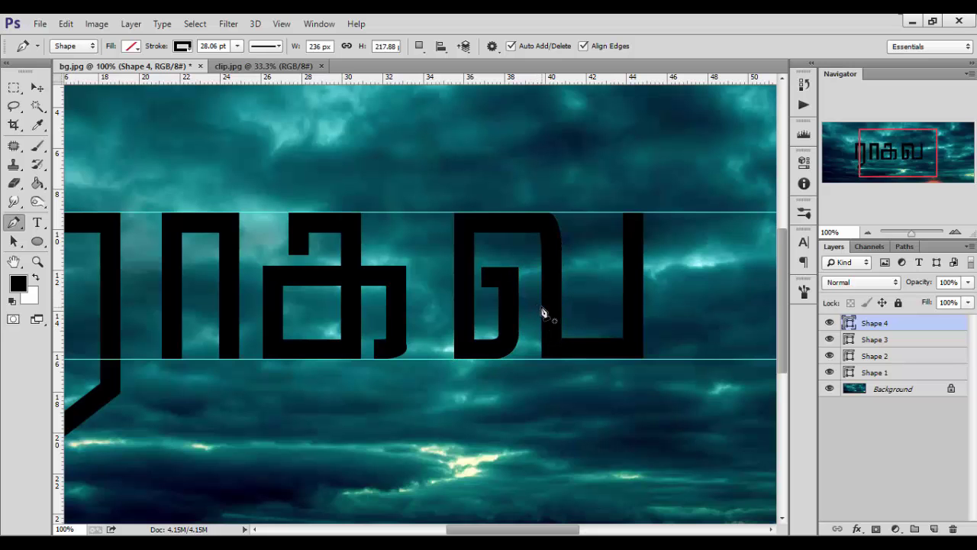
# Set the stroke width of the fourth letter, Shape 4, to 35 pt
pyautogui.hotkey('ctrl', '-')
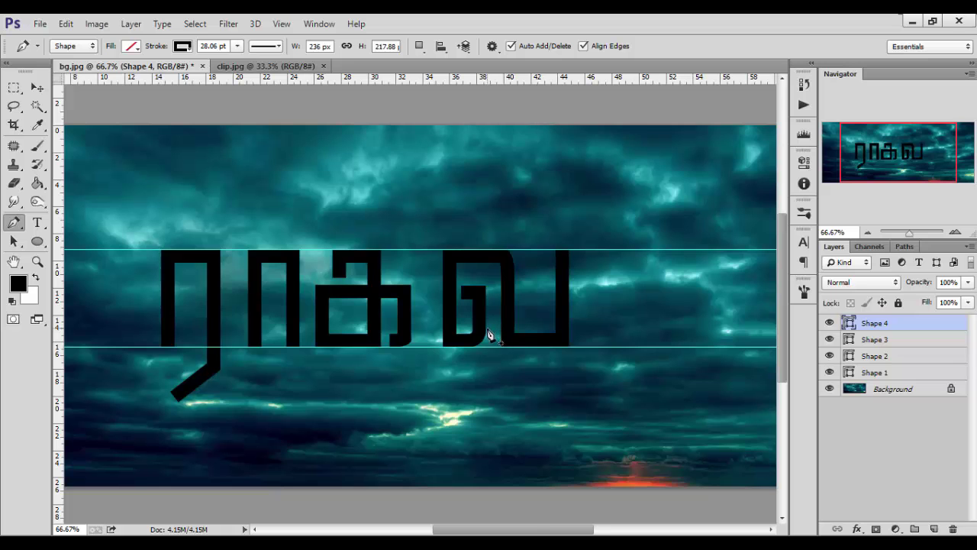
pyautogui.doubleClick(846, 324)
pyautogui.click(956, 214)
pyautogui.click(229, 46)
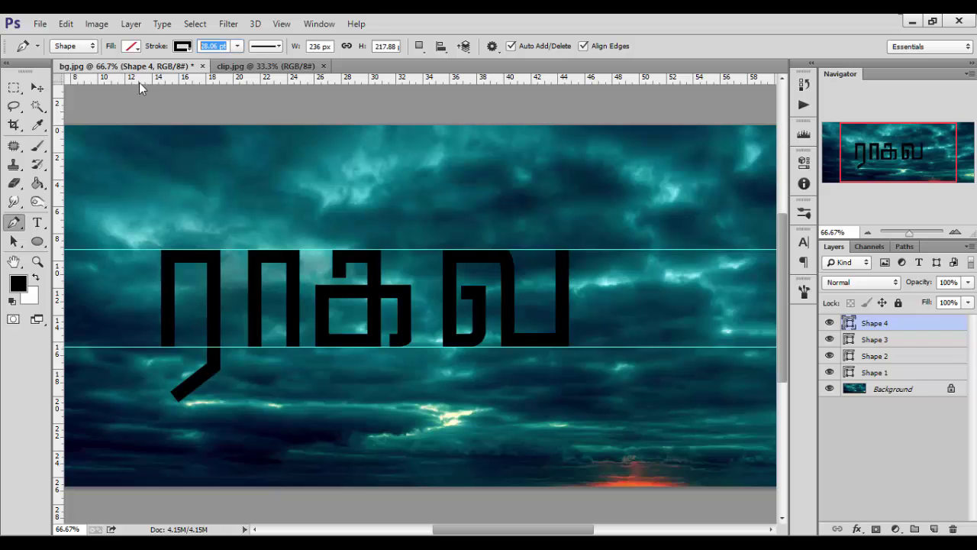
pyautogui.write('35')
pyautogui.press('Return')
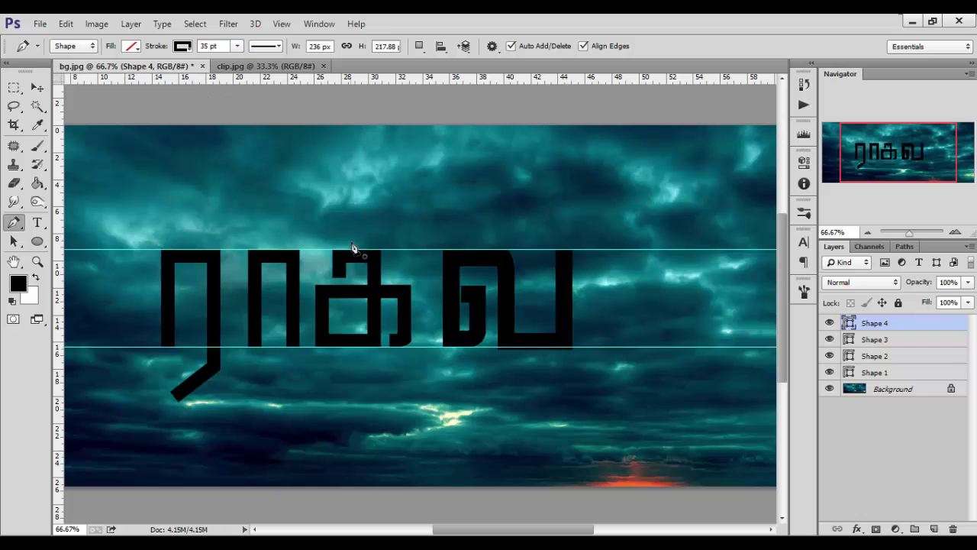
# Set the stroke width of the third letter, Shape 3, to 35 pt
pyautogui.click(871, 339)
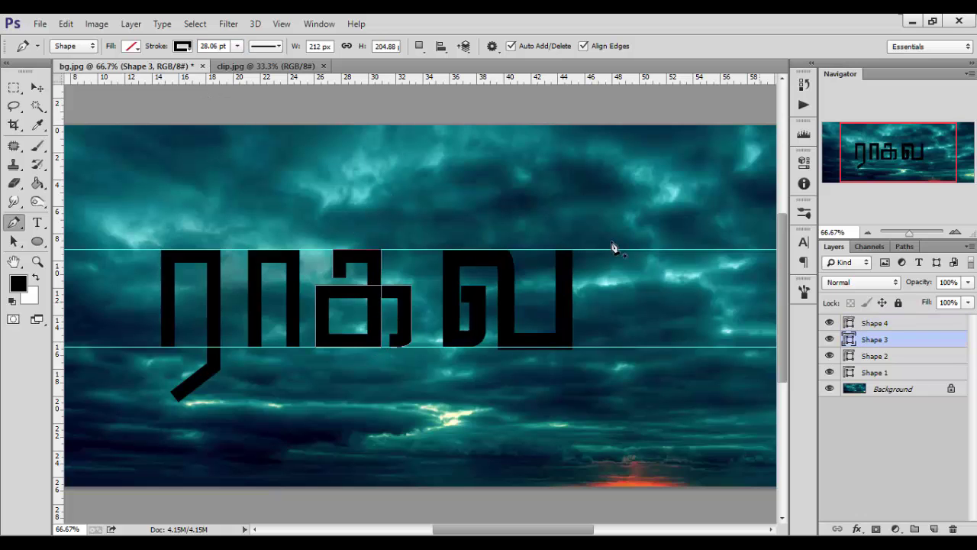
pyautogui.click(222, 47)
pyautogui.write('35')
pyautogui.press('Escape')
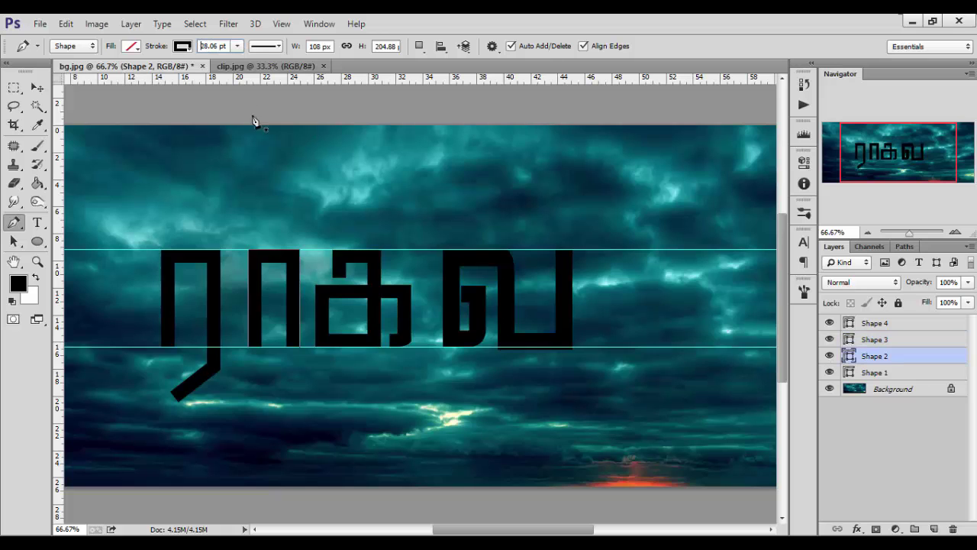
pyautogui.write('35')
pyautogui.press('Return')
# Set the stroke width of the second and first letters, Shape 2 and Shape 1, to 35 pt
pyautogui.click(876, 359)
pyautogui.click(227, 46)
pyautogui.write('35')
pyautogui.press('Return')
pyautogui.click(846, 374)
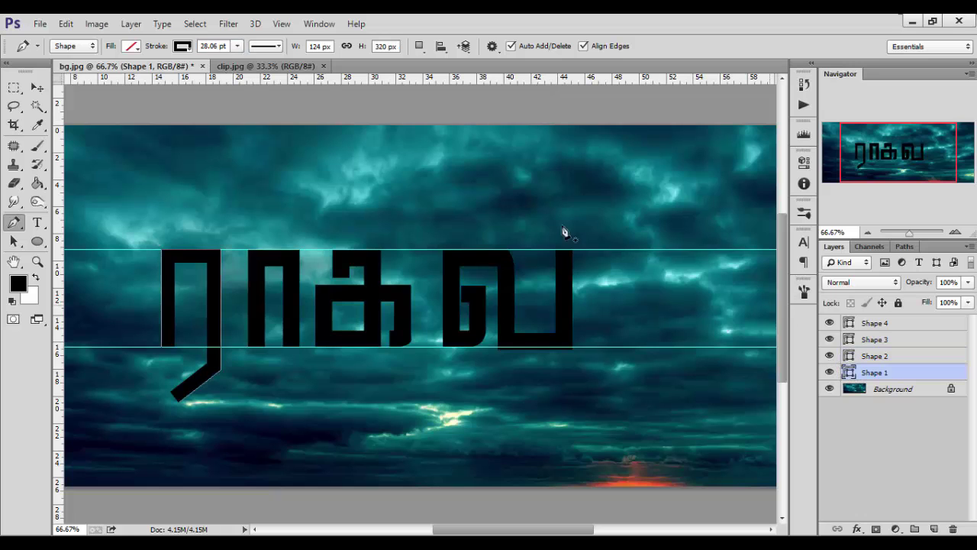
pyautogui.click(224, 45)
pyautogui.write('35')
pyautogui.press('Return')
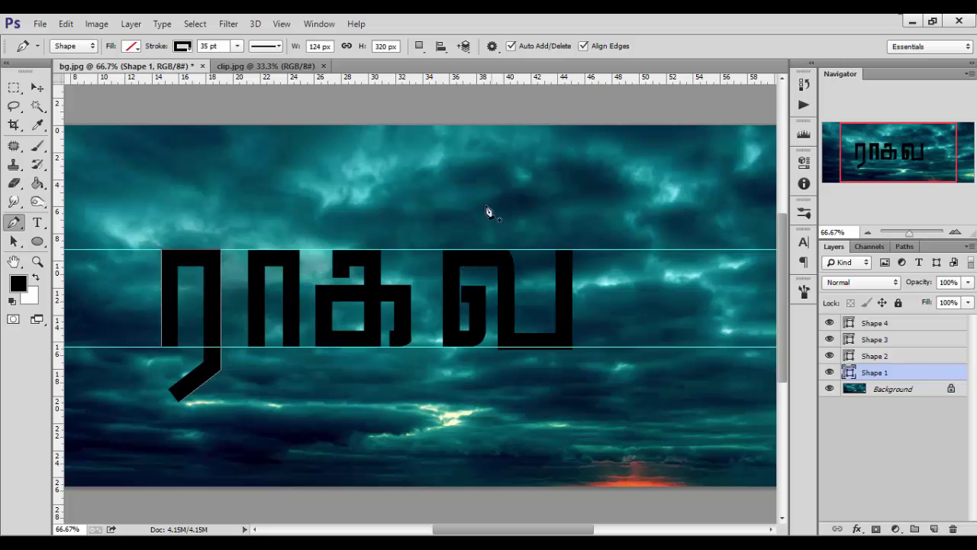
# Move the right stem of Shape 4 left to narrow the letter to about 188 px
pyautogui.click(875, 324)
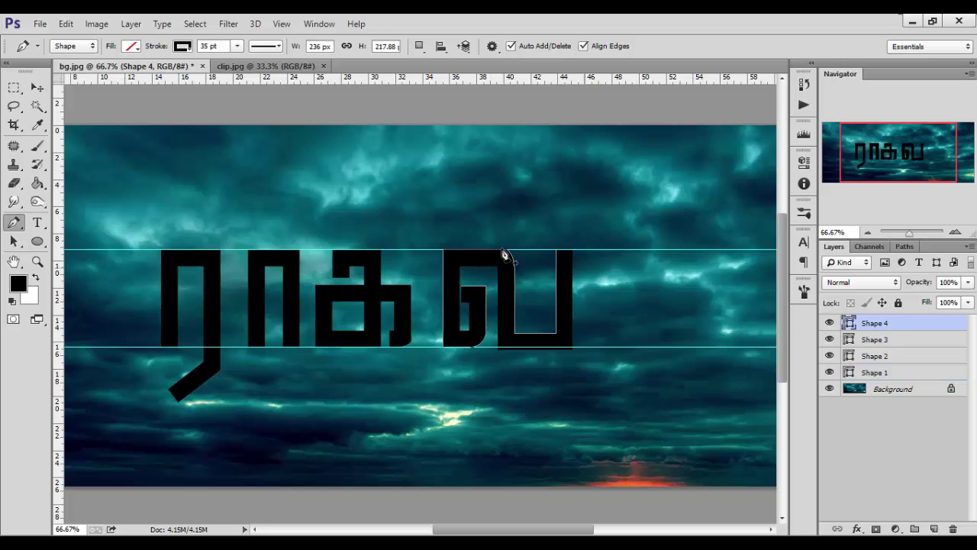
pyautogui.moveTo(596, 284); pyautogui.dragTo(527, 417)
pyautogui.moveTo(604, 232); pyautogui.dragTo(544, 400)
pyautogui.hotkey('shift', 'Left')
pyautogui.hotkey('shift', 'Left')
pyautogui.press('Left')
pyautogui.press('Left')
pyautogui.press('Left')
pyautogui.press('Left')
pyautogui.press('Left')
pyautogui.press('Left')
pyautogui.press('Left')
pyautogui.press('Left')
pyautogui.press('Left')
pyautogui.press('Left')
pyautogui.press('Left')
pyautogui.press('Left')
pyautogui.press('Left')
pyautogui.press('Left')
pyautogui.press('Left')
pyautogui.press('Left')
pyautogui.press('Left')
pyautogui.press('Left')
pyautogui.press('Left')
pyautogui.press('Left')
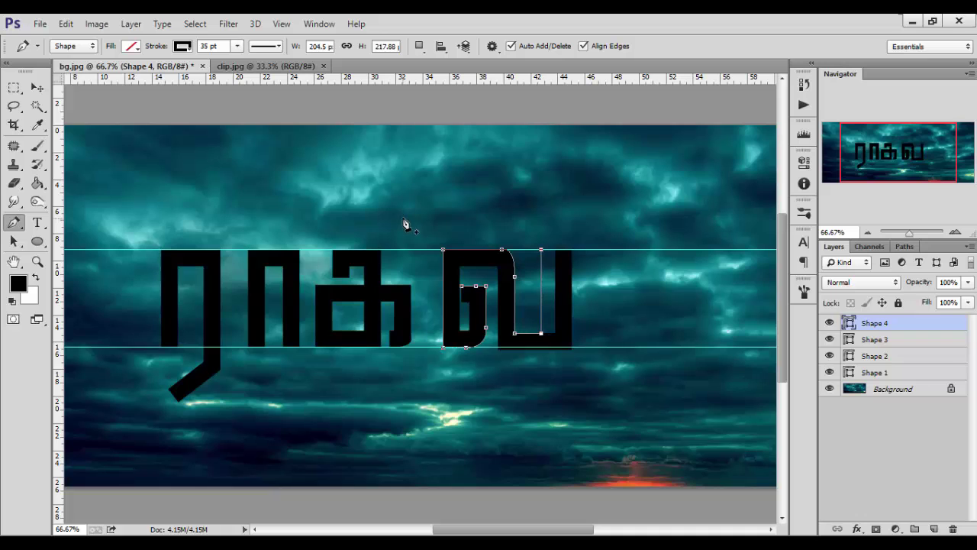
pyautogui.press('Left')
pyautogui.press('Left')
pyautogui.press('Left')
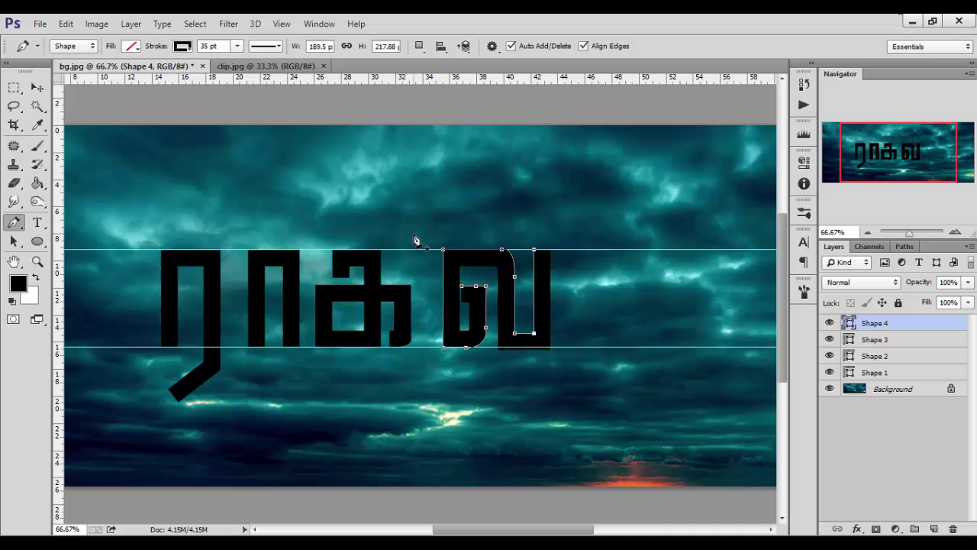
# Nudge the bottom-right segment of Shape 4 up so its thicker stroke meets the lower guide, and end the path editing
pyautogui.press('Up')
pyautogui.press('Up')
pyautogui.press('Up')
pyautogui.press('Up')
pyautogui.press('Up')
pyautogui.press('Up')
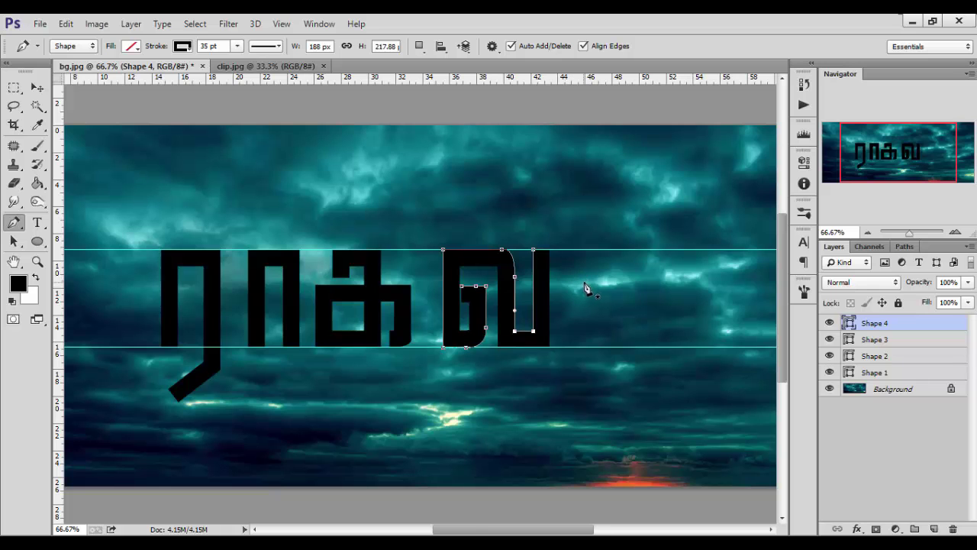
pyautogui.press('Return')
# Hide the guides and the rulers
pyautogui.hotkey('ctrl', '-')
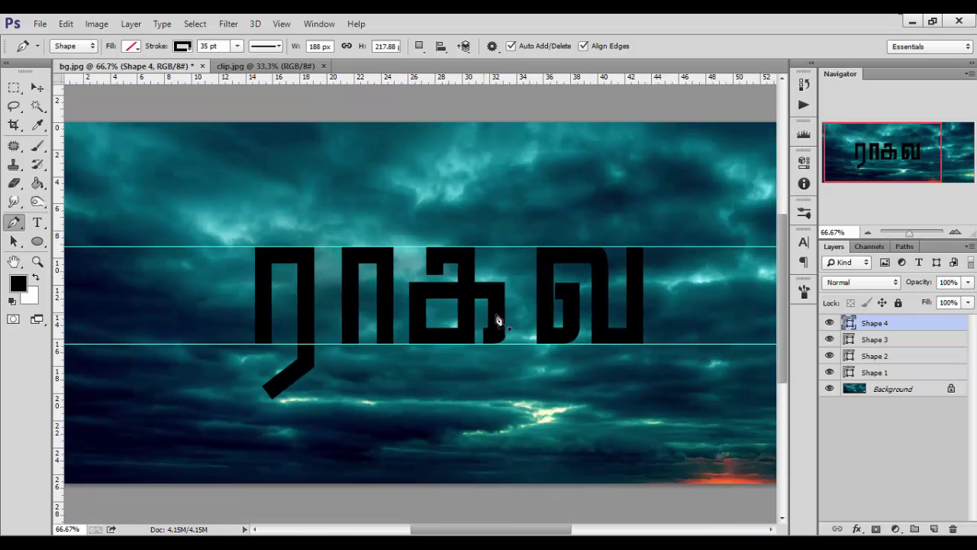
pyautogui.hotkey('ctrl', ';')
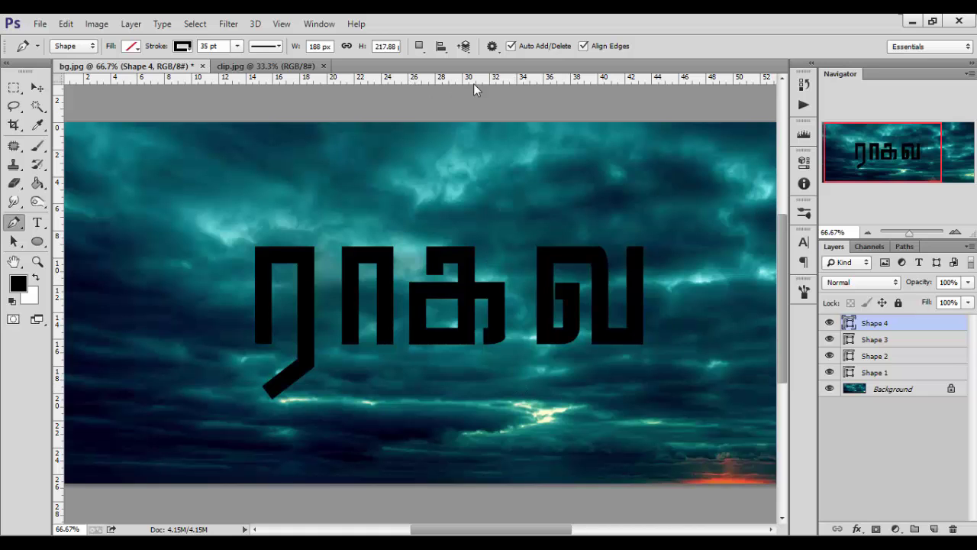
pyautogui.hotkey('ctrl', 'r')
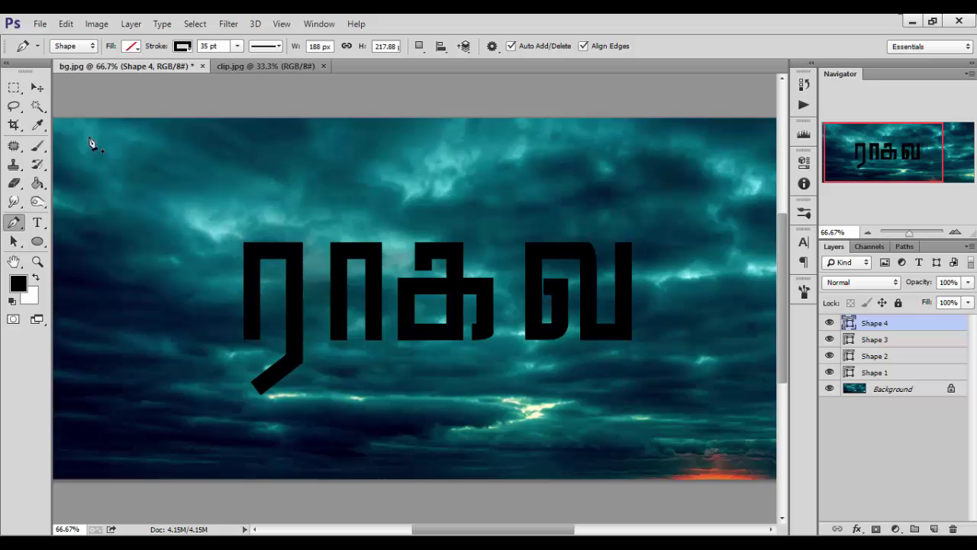
# Try merging the four shape layers with Merge Shapes, and undo the merge
pyautogui.keyDown('shift'); pyautogui.click(897, 372); pyautogui.keyUp('shift')
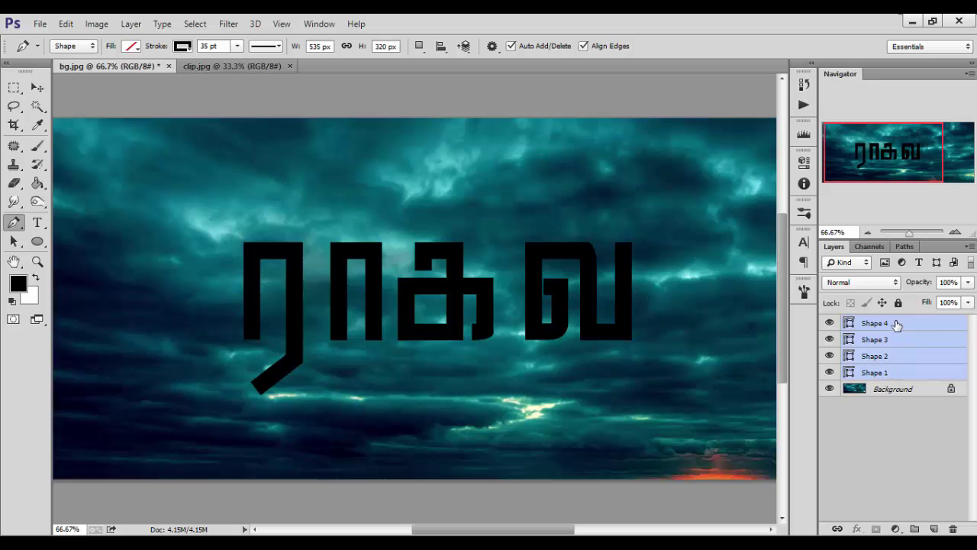
pyautogui.rightClick(897, 355)
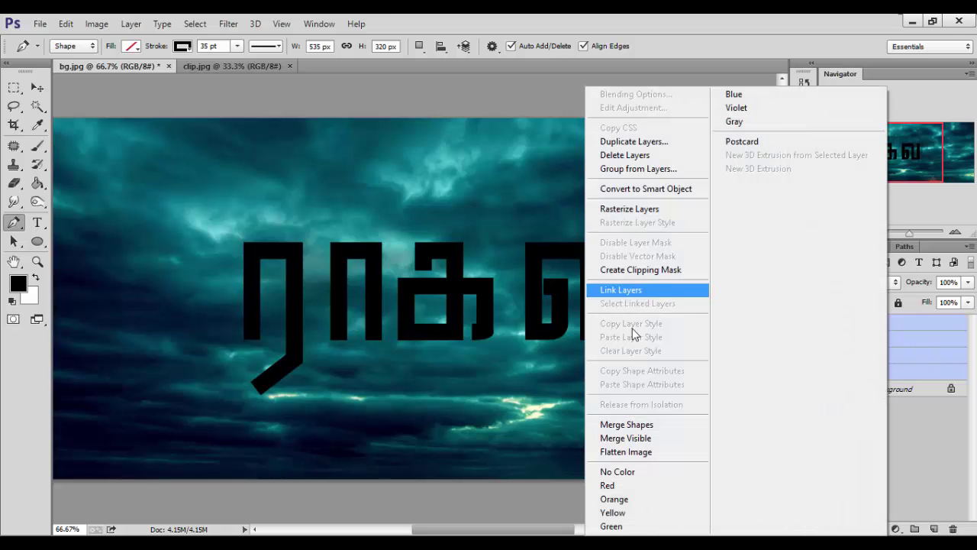
pyautogui.click(653, 426)
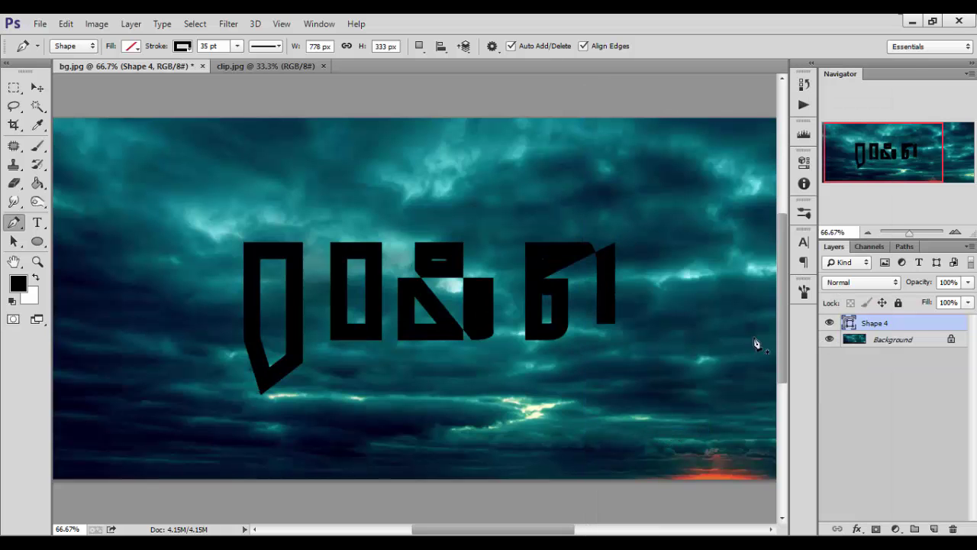
pyautogui.hotkey('ctrl', 'z')
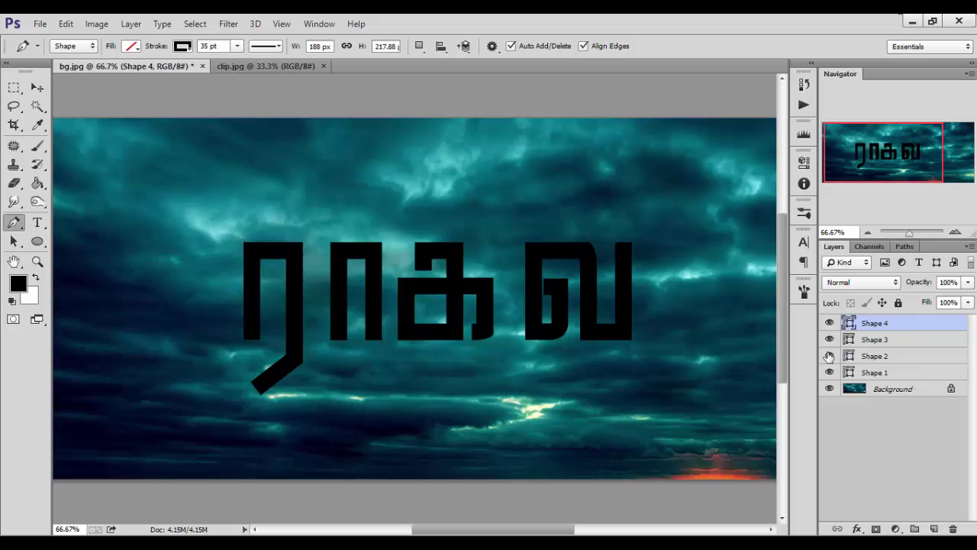
# Group the four shape layers and merge the group into a single pixel layer
pyautogui.keyDown('shift'); pyautogui.click(896, 375); pyautogui.keyUp('shift')
pyautogui.moveTo(879, 358); pyautogui.dragTo(915, 529)
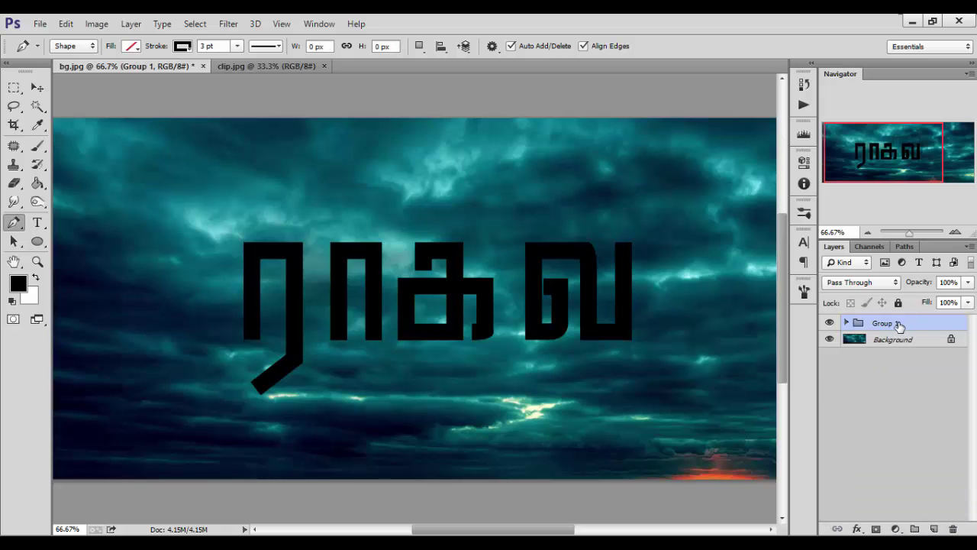
pyautogui.rightClick(899, 325)
pyautogui.click(796, 396)
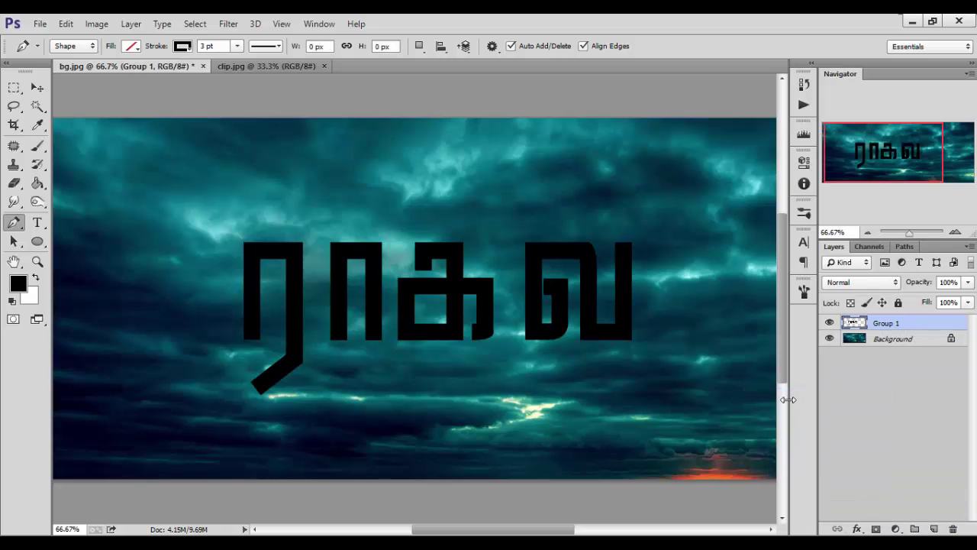
# Select the second, third and fourth letters and shift them left to tighten the gap after the first letter, then deselect
pyautogui.click(14, 88)
pyautogui.moveTo(690, 189); pyautogui.dragTo(318, 382)
pyautogui.click(36, 87)
pyautogui.press('Left')
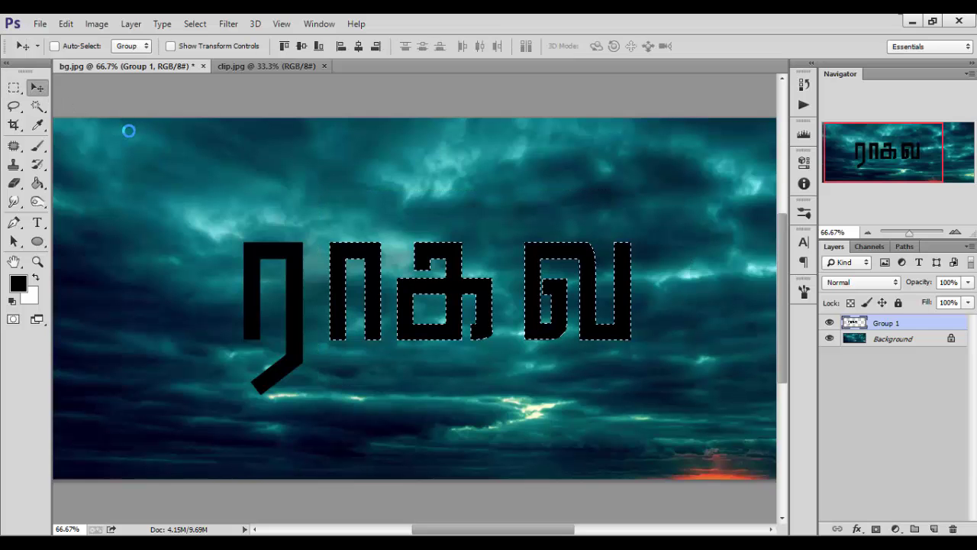
pyautogui.hotkey('shift', 'Left')
pyautogui.hotkey('shift', 'Left')
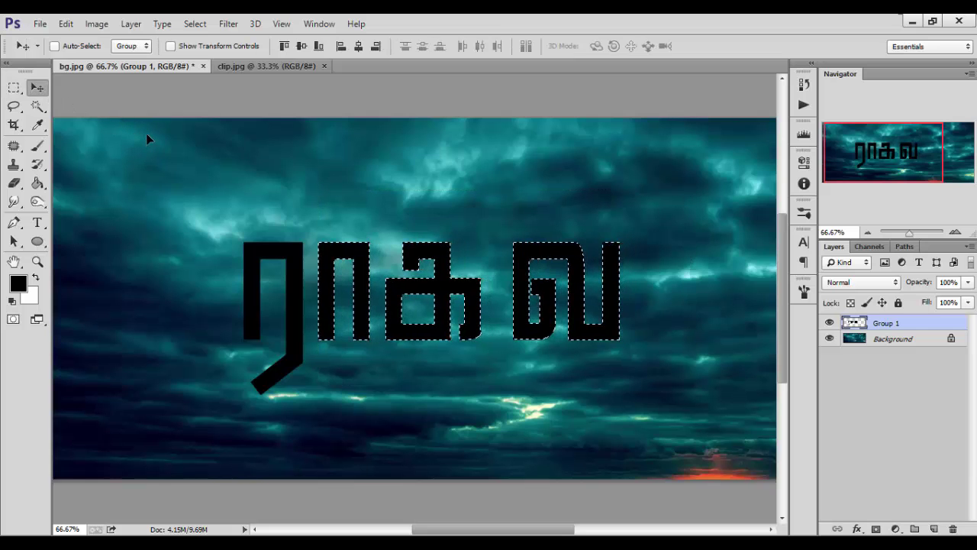
pyautogui.hotkey('ctrl', 'd')
# Select the fourth letter and move it left until it sits close beside the third letter, then deselect
pyautogui.click(14, 87)
pyautogui.moveTo(716, 195); pyautogui.dragTo(503, 393)
pyautogui.click(37, 87)
pyautogui.press('Left')
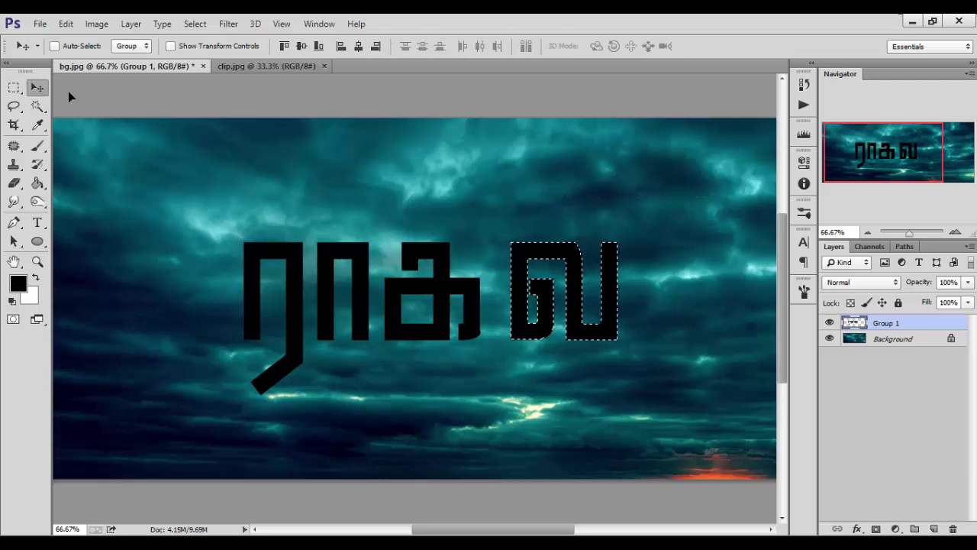
pyautogui.hotkey('shift', 'Left')
pyautogui.hotkey('shift', 'Left')
pyautogui.hotkey('shift', 'Left')
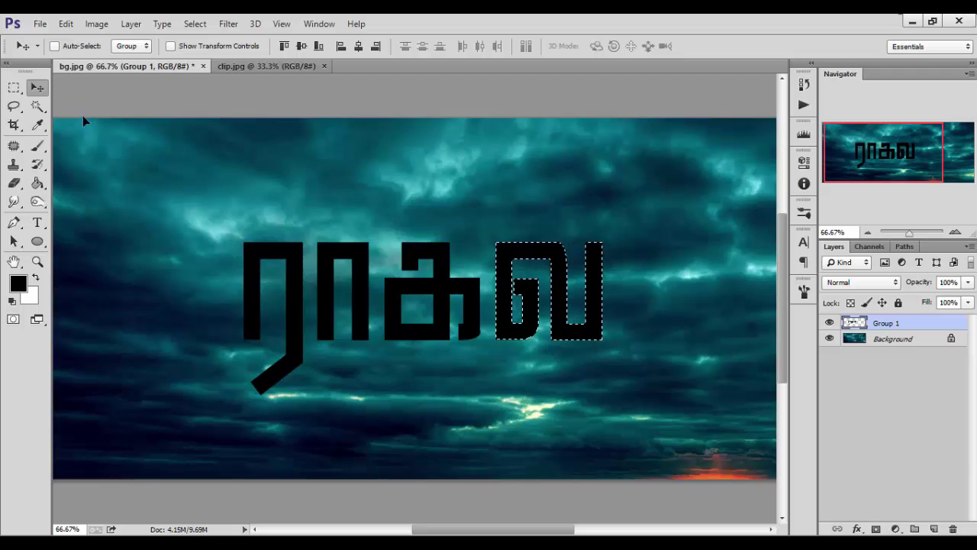
pyautogui.press('Left')
pyautogui.press('Left')
pyautogui.press('Left')
pyautogui.press('Left')
pyautogui.press('Left')
pyautogui.press('Left')
pyautogui.press('Left')
pyautogui.press('Left')
pyautogui.press('Left')
pyautogui.press('Left')
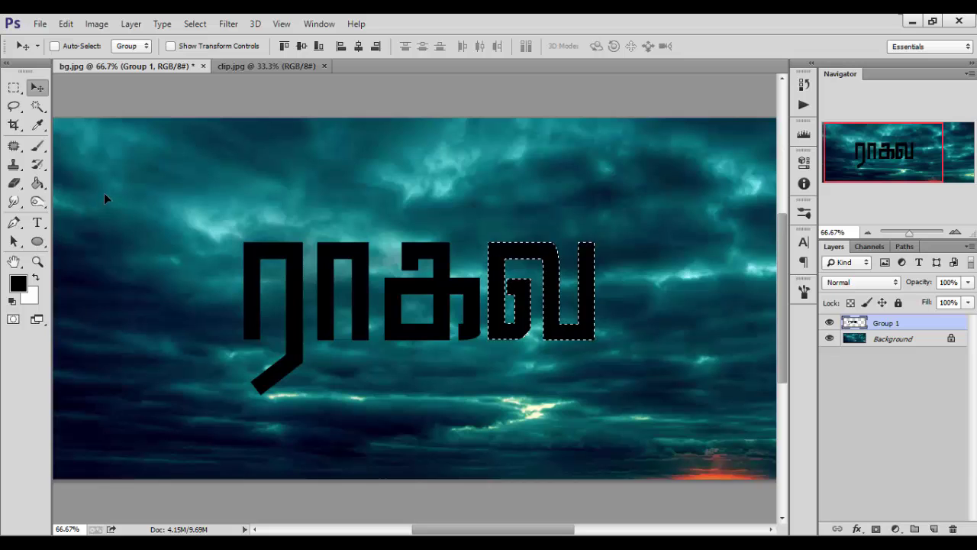
pyautogui.hotkey('ctrl', 'd')
# Select the third and fourth letters together and shift them left, closer to the second letter
pyautogui.click(14, 88)
pyautogui.moveTo(666, 202); pyautogui.dragTo(381, 368)
pyautogui.click(39, 88)
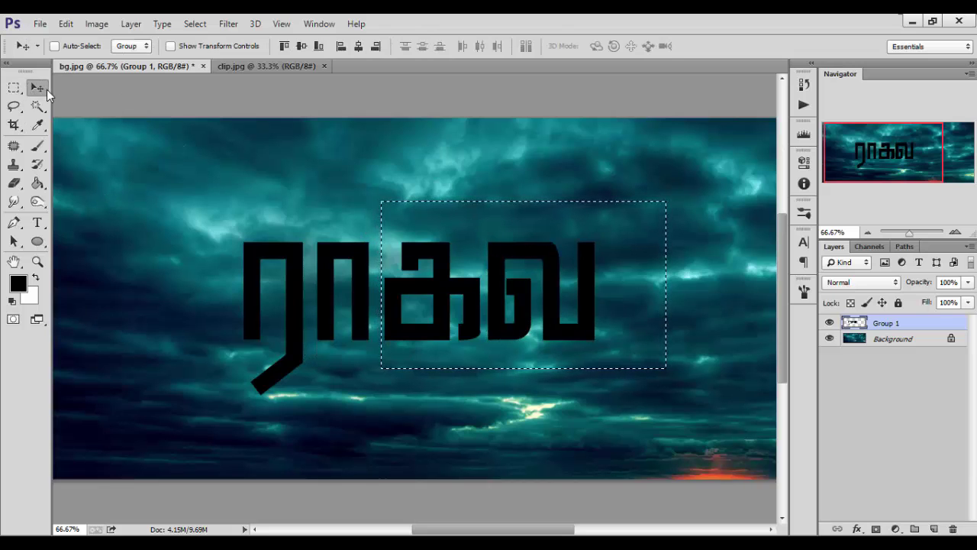
pyautogui.hotkey('shift', 'Left')
pyautogui.hotkey('shift', 'Left')
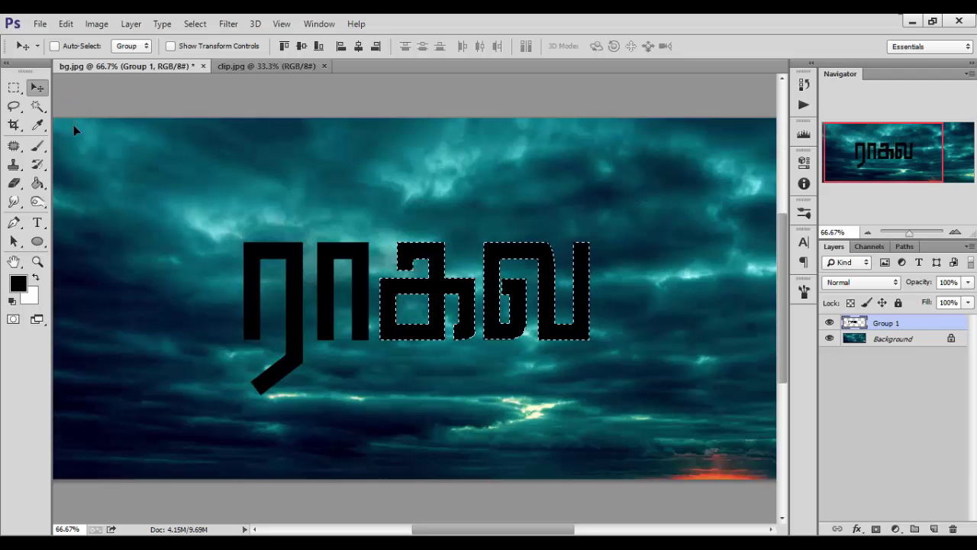
# Deselect the shifted letters, and set the Brush size to 25 px
pyautogui.hotkey('ctrl', 'd')
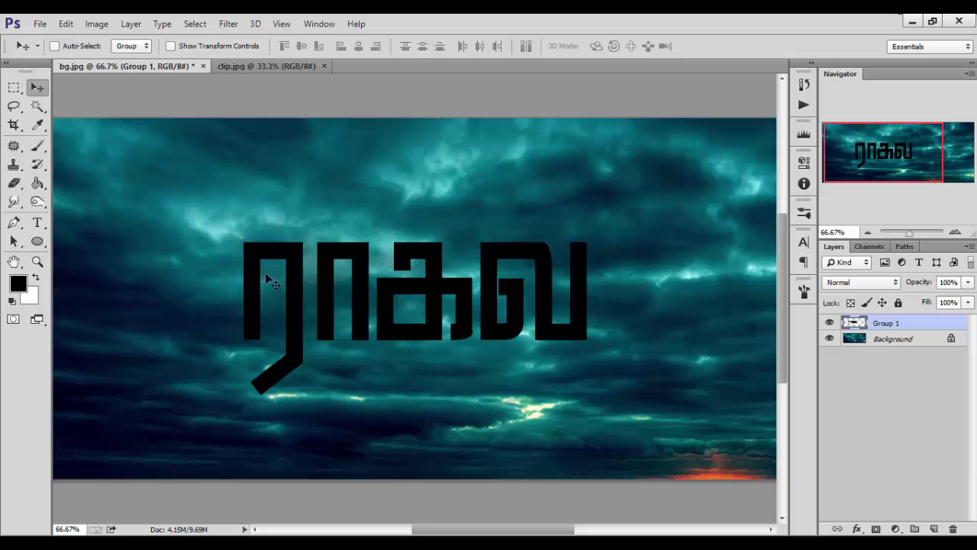
pyautogui.hotkey('ctrl', '+')
pyautogui.scroll(3, 252, 305)
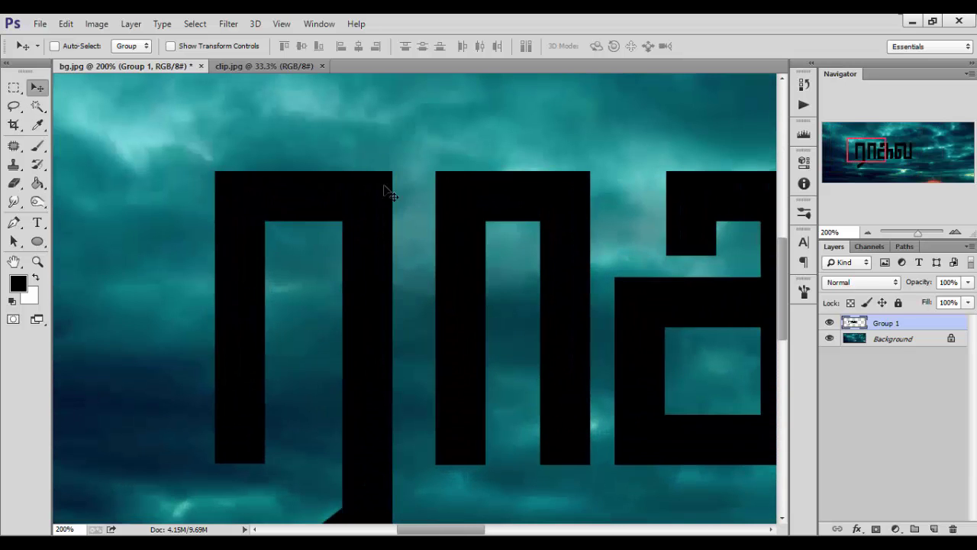
pyautogui.click(37, 146)
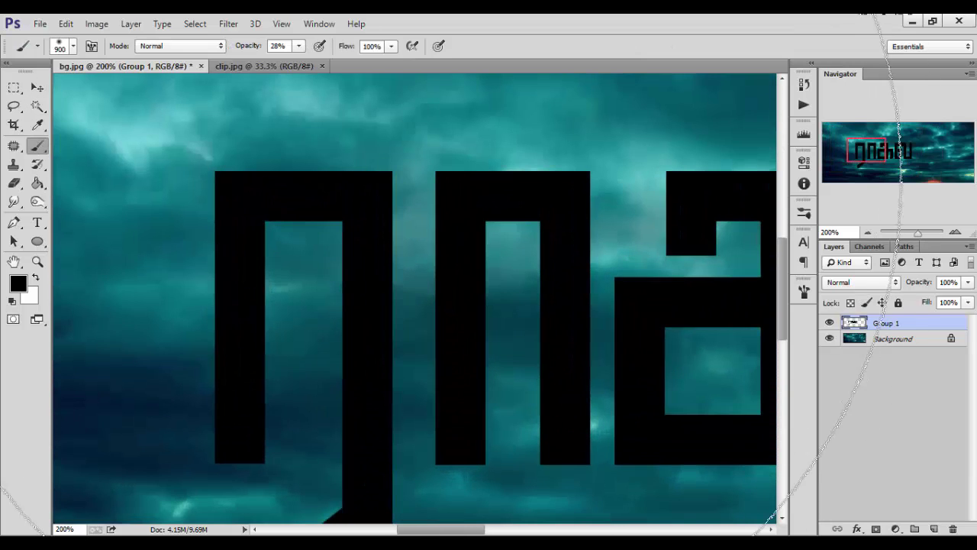
pyautogui.scroll(-3, 527, 260)
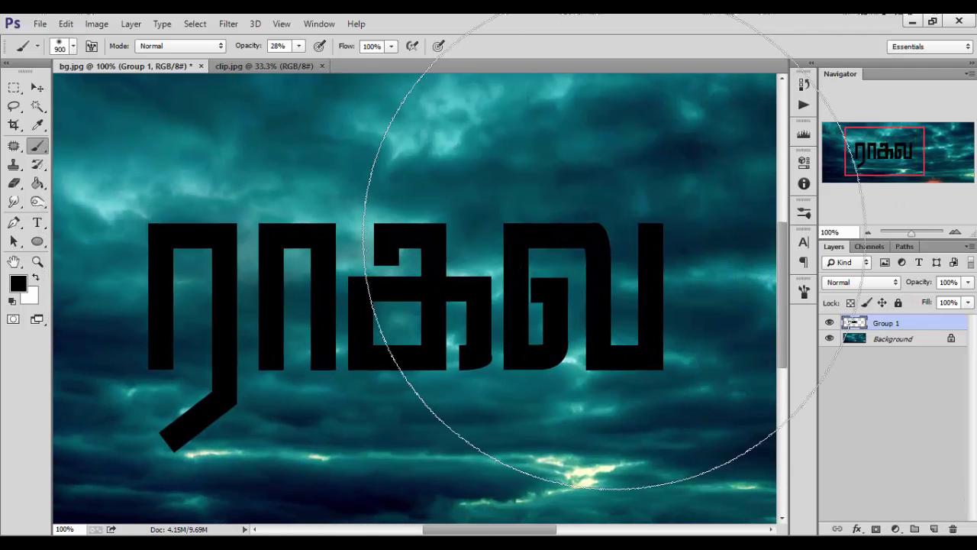
pyautogui.press('[')
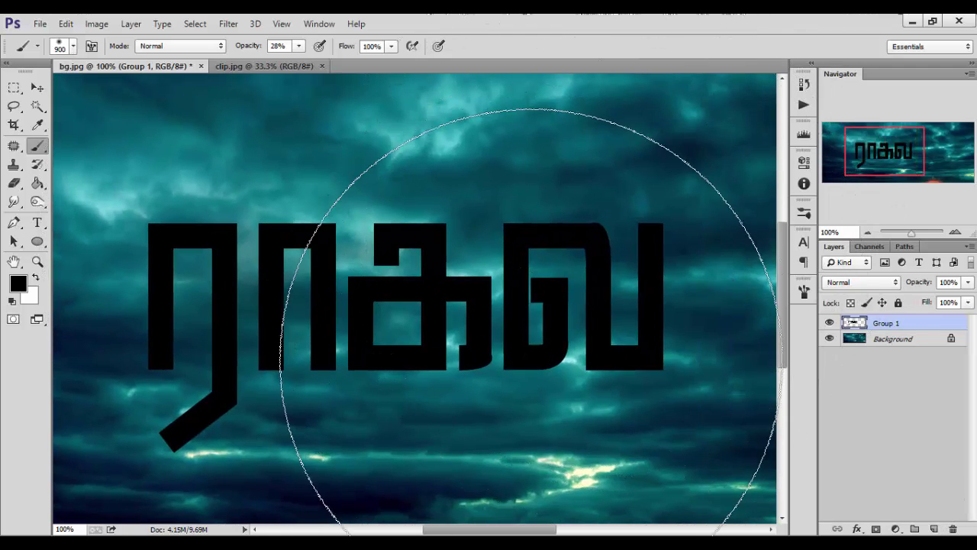
pyautogui.press('[')
pyautogui.press('[')
pyautogui.press('[')
pyautogui.press('[')
pyautogui.press('[')
pyautogui.press('[')
pyautogui.press('[')
pyautogui.press('[')
pyautogui.press('[')
pyautogui.press('[')
pyautogui.press('[')
pyautogui.press('[')
pyautogui.press('[')
pyautogui.press('[')
pyautogui.press('[')
pyautogui.press('[')
pyautogui.press('[')
pyautogui.press('[')
pyautogui.press('[')
pyautogui.press('[')
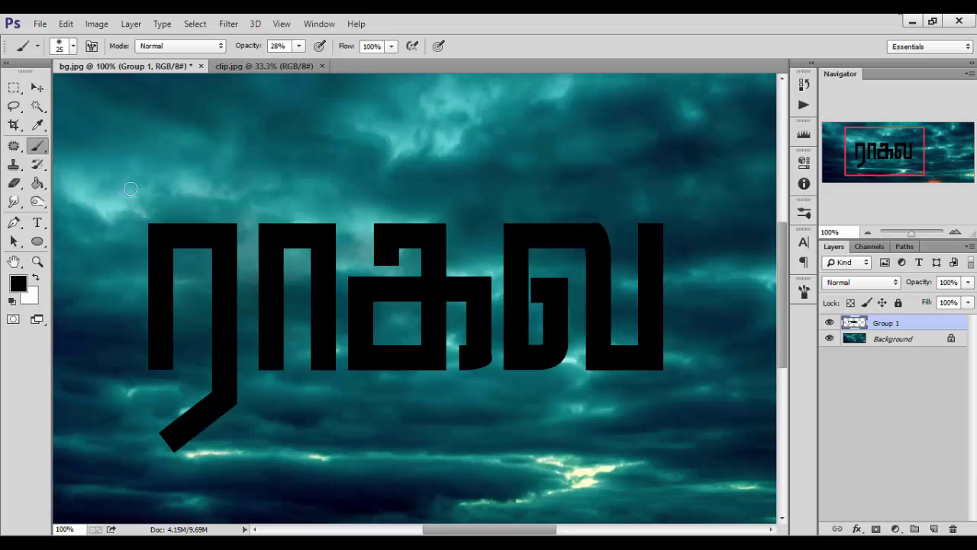
# Set the Eraser to a hard round tip at 100% opacity and 6 px, and trim the bump off the third letter's lower curve
pyautogui.scroll(4, 506, 385)
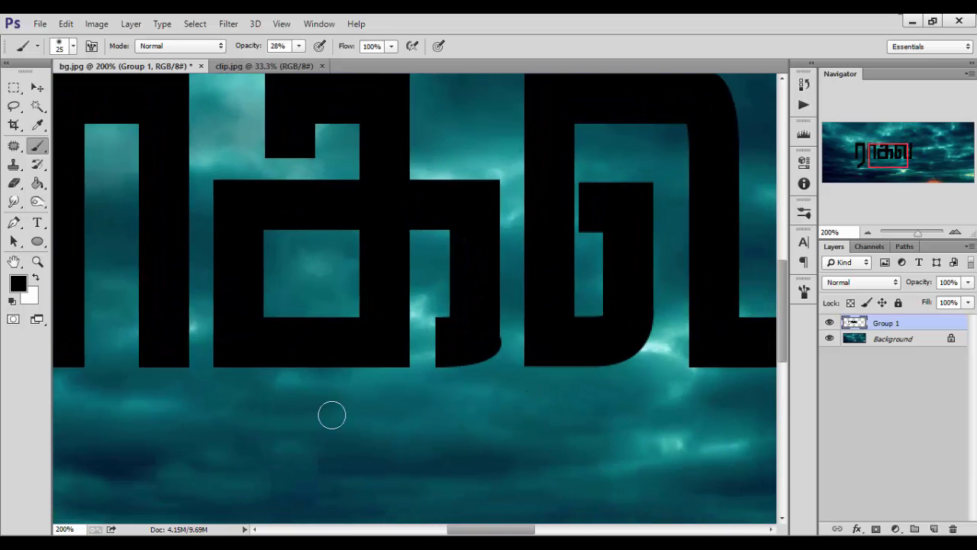
pyautogui.click(14, 183)
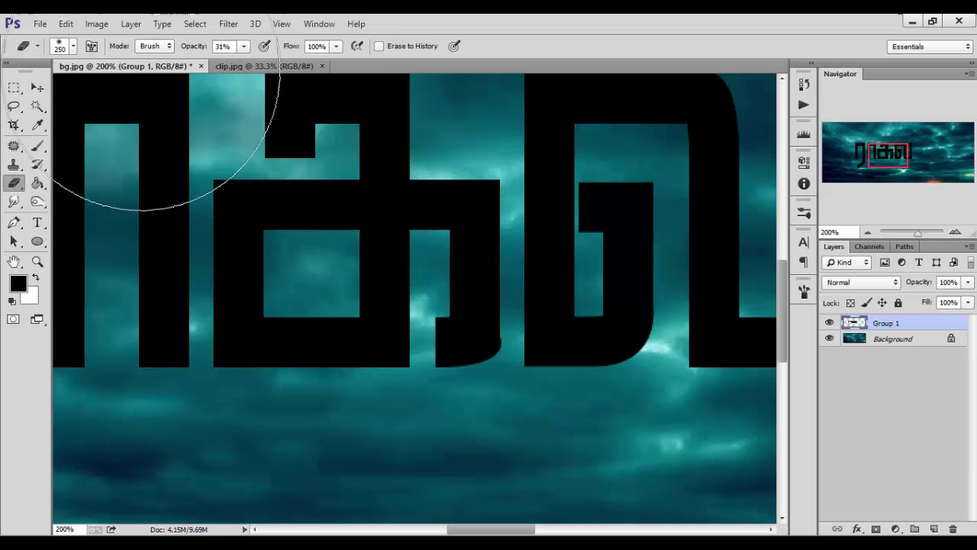
pyautogui.click(73, 46)
pyautogui.click(53, 158)
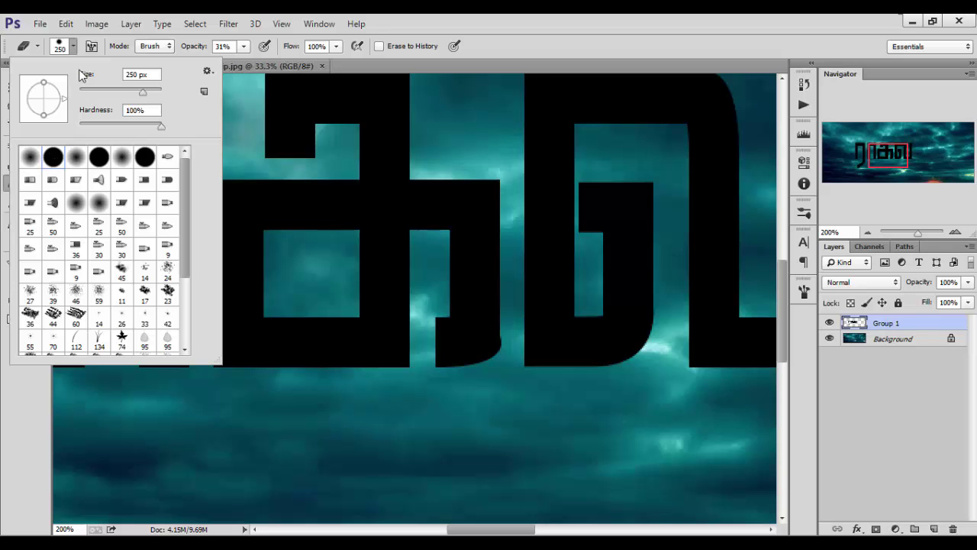
pyautogui.click(73, 44)
pyautogui.press('0')
pyautogui.press('[')
pyautogui.press('[')
pyautogui.press('[')
pyautogui.press('[')
pyautogui.press('[')
pyautogui.press('[')
pyautogui.press('[')
pyautogui.press('[')
pyautogui.press('[')
pyautogui.press('[')
pyautogui.press('[')
pyautogui.press('[')
pyautogui.press('[')
pyautogui.press('[')
pyautogui.press('[')
pyautogui.press('[')
pyautogui.press('[')
pyautogui.press('[')
pyautogui.press('[')
pyautogui.press('[')
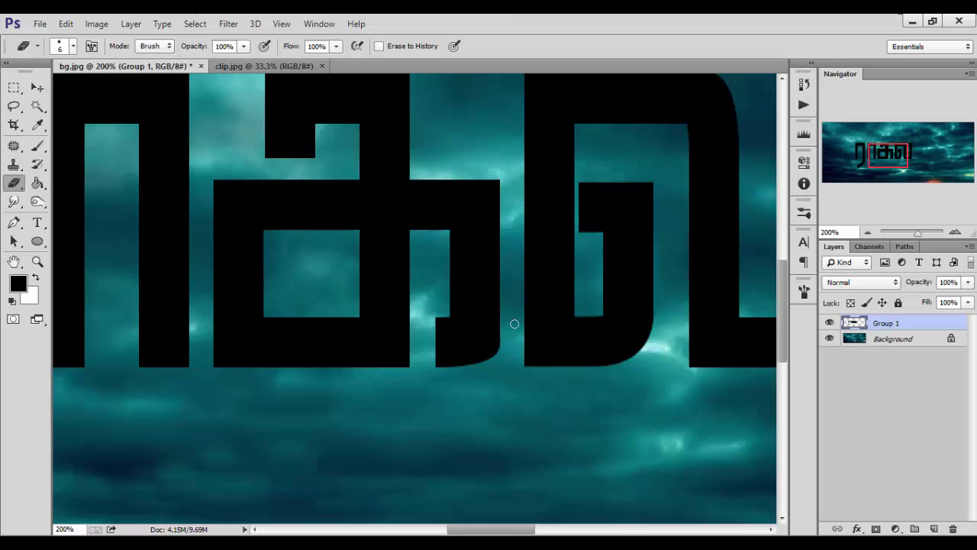
# Enlarge the Eraser to 9 px and round off the first letter's upper-right corner
pyautogui.scroll(5, 580, 297)
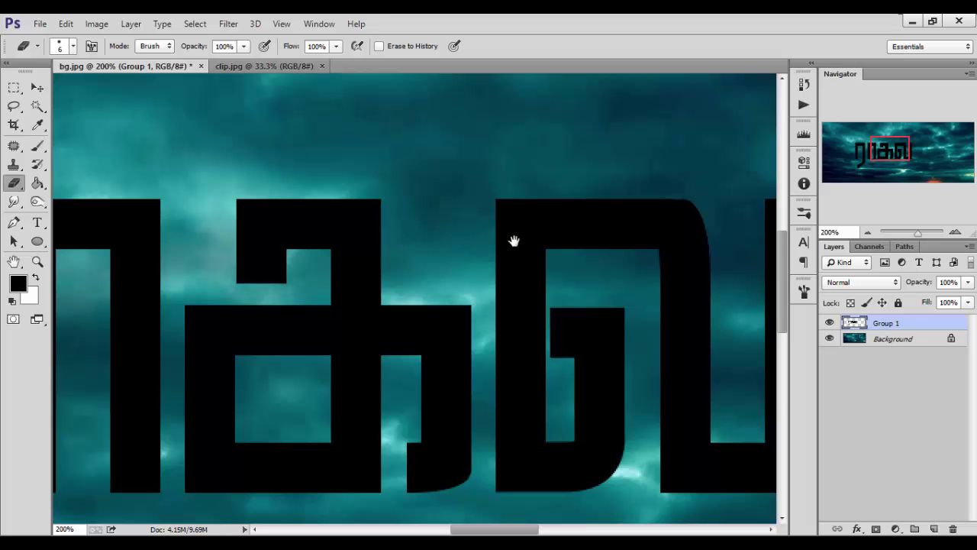
pyautogui.hscroll(-5, 512, 240)
pyautogui.scroll(-2, 512, 240)
pyautogui.scroll(2, 487, 176)
pyautogui.hscroll(1, 471, 176)
pyautogui.press(']')
pyautogui.click(474, 176)
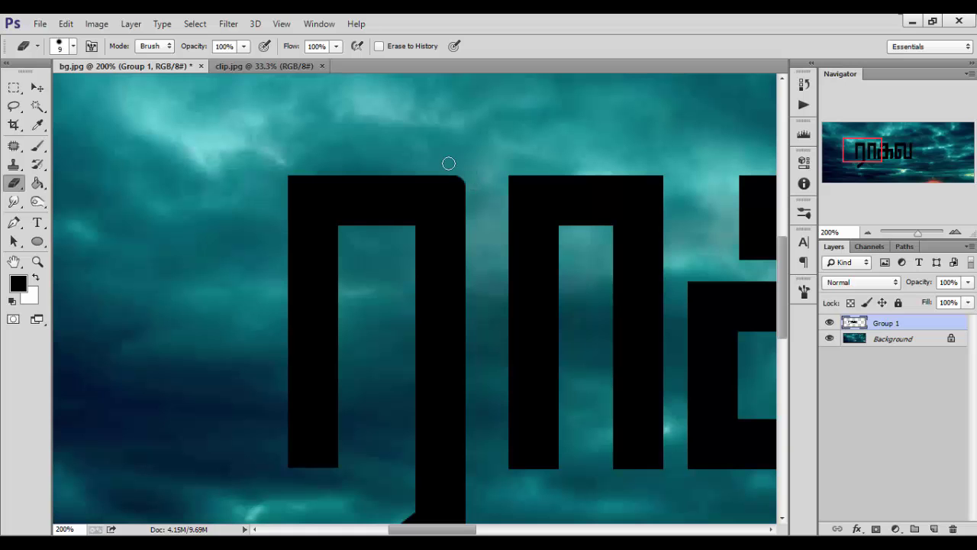
# Round off the third letter's lower-left corner and the tip of its upper hook with the Eraser at 7 px
pyautogui.hotkey('ctrl', '-')
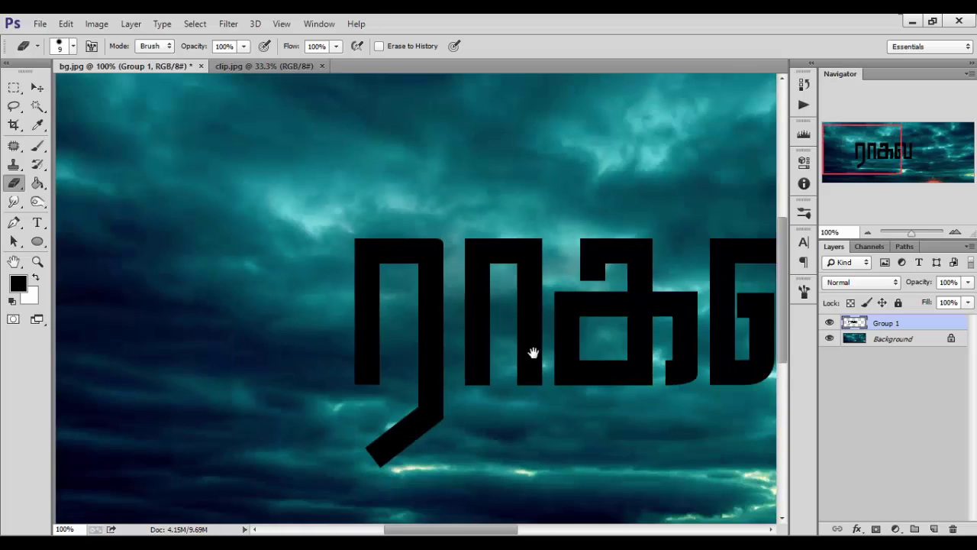
pyautogui.scroll(-2, 534, 349)
pyautogui.hscroll(1, 534, 349)
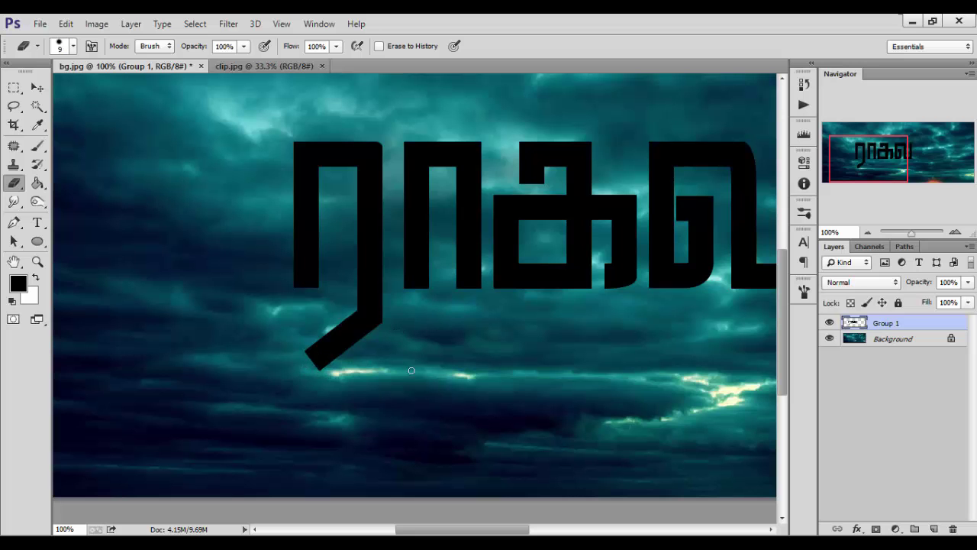
pyautogui.hotkey('ctrl', '-')
pyautogui.click(448, 317)
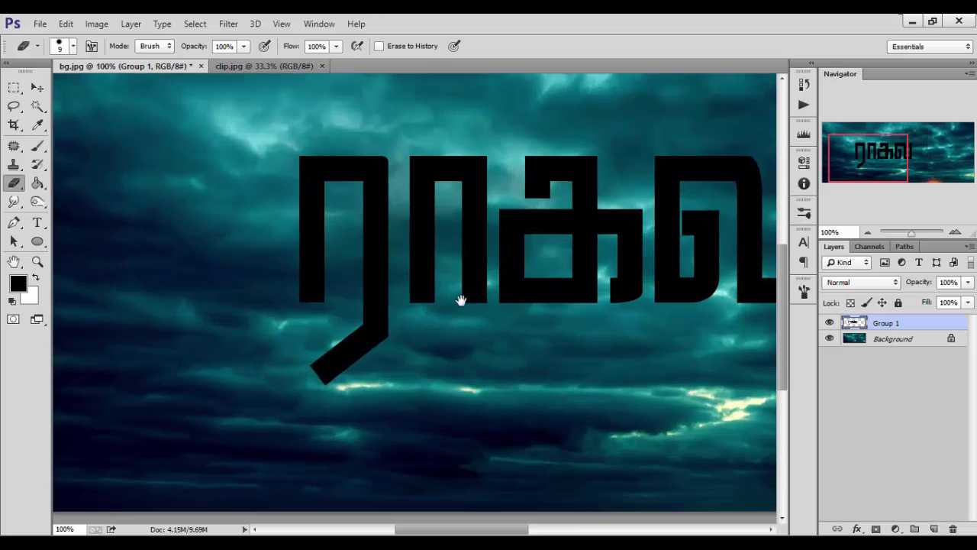
pyautogui.click(526, 323)
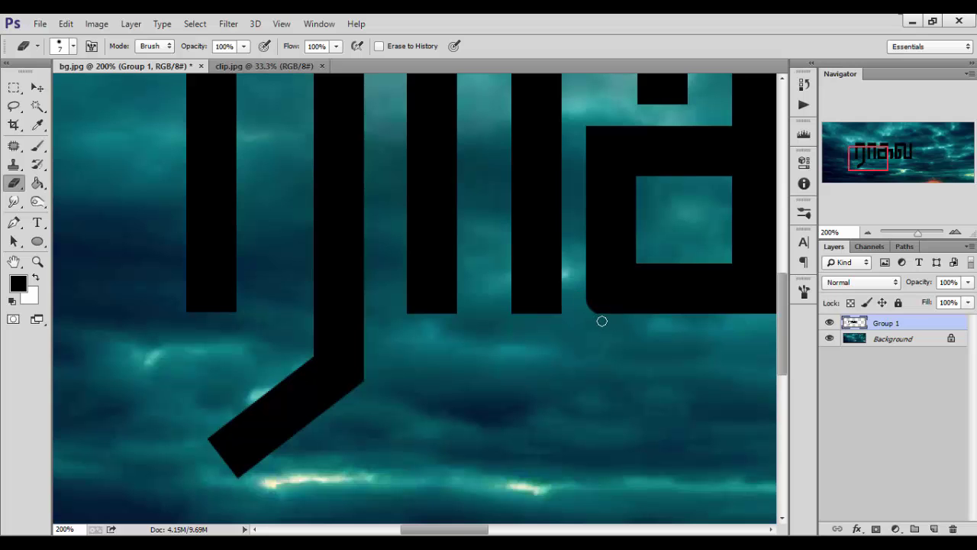
pyautogui.scroll(3, 628, 301)
pyautogui.hscroll(3, 629, 301)
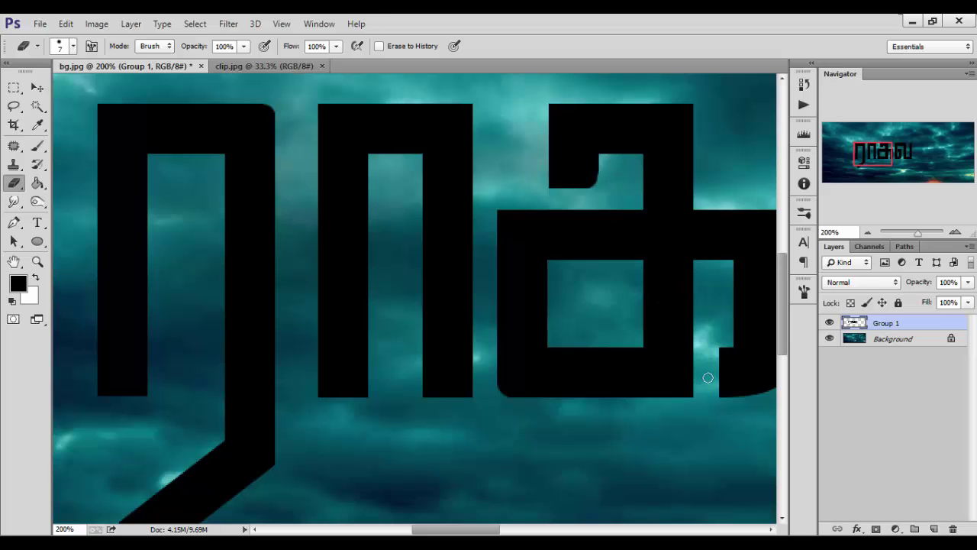
pyautogui.hotkey('ctrl', '-')
pyautogui.hotkey('ctrl', '+')
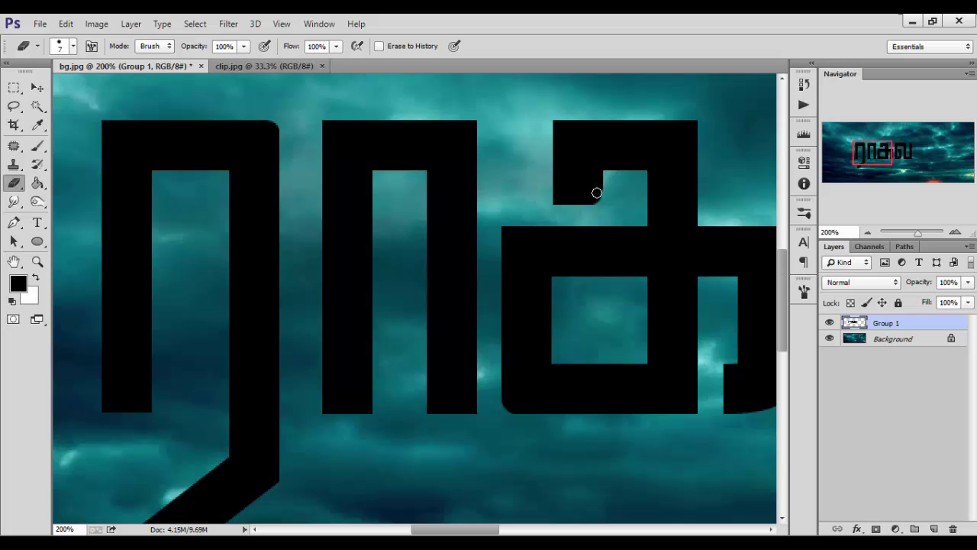
# Set the Brush to 8 px and touch up the rounded tip of the third letter's upper hook
pyautogui.click(38, 145)
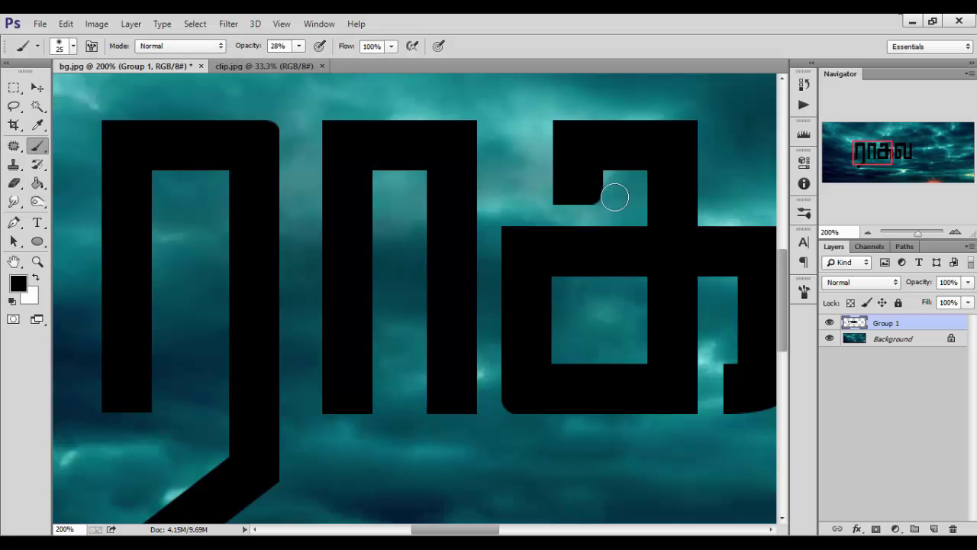
pyautogui.click(73, 46)
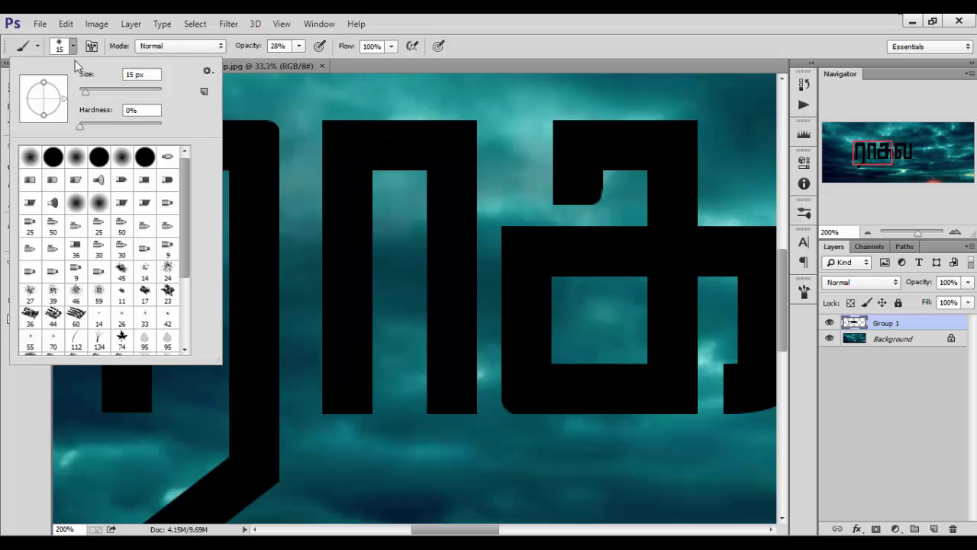
pyautogui.press('Return')
pyautogui.press('[')
pyautogui.press('[')
pyautogui.press('[')
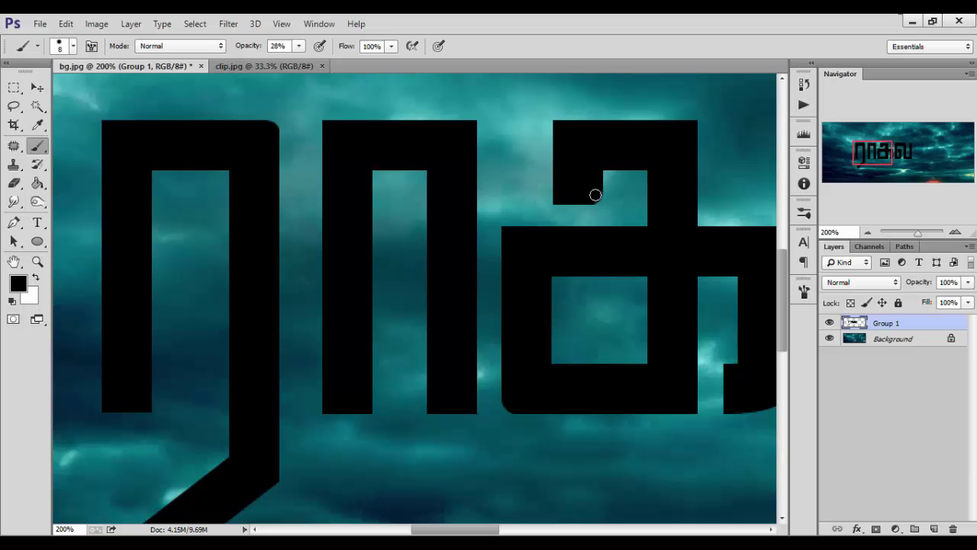
# Select a small circle above the fourth letter with the Elliptical Marquee, and set the Brush opacity to 100%
pyautogui.hotkey('ctrl', '-')
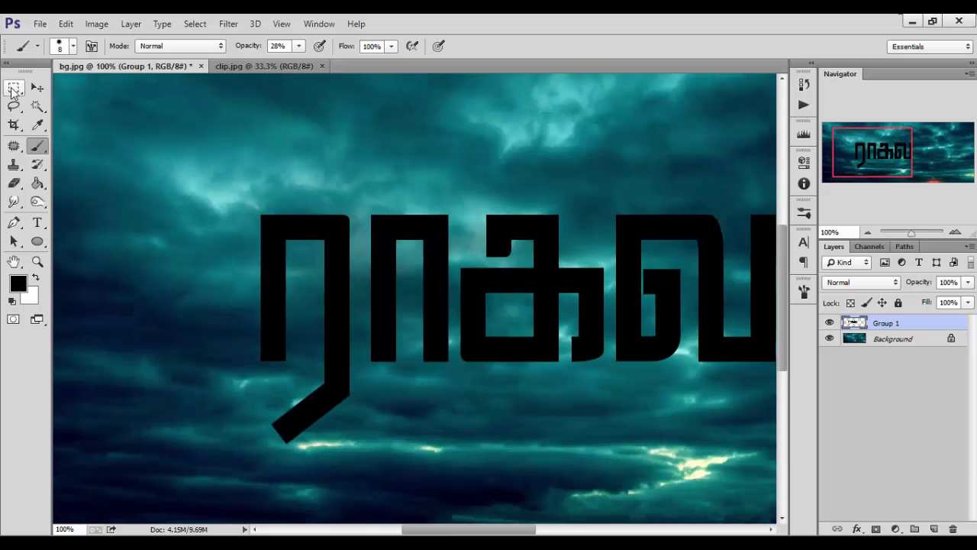
pyautogui.moveTo(14, 88); pyautogui.dragTo(47, 110)
pyautogui.click(45, 104)
pyautogui.hscroll(5, 565, 229)
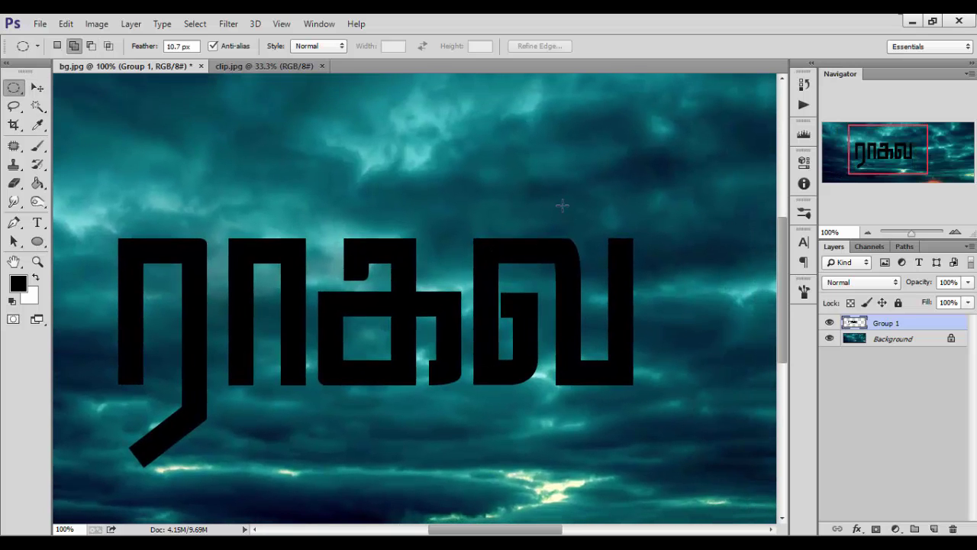
pyautogui.moveTo(14, 87); pyautogui.dragTo(61, 107)
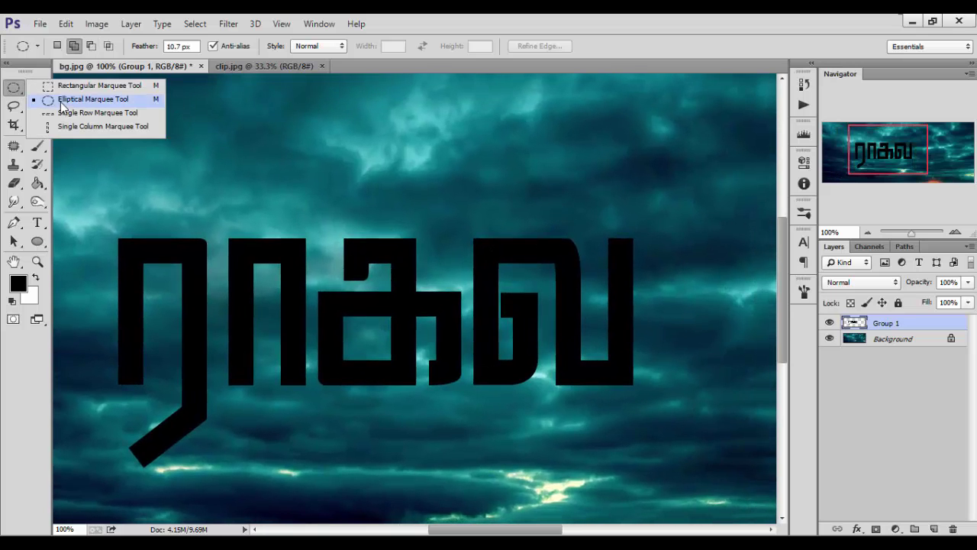
pyautogui.click(62, 103)
pyautogui.moveTo(575, 201)
pyautogui.mouseDown()
pyautogui.moveTo(602, 230)
pyautogui.moveTo(577, 222)
pyautogui.mouseUp()
pyautogui.press('b')
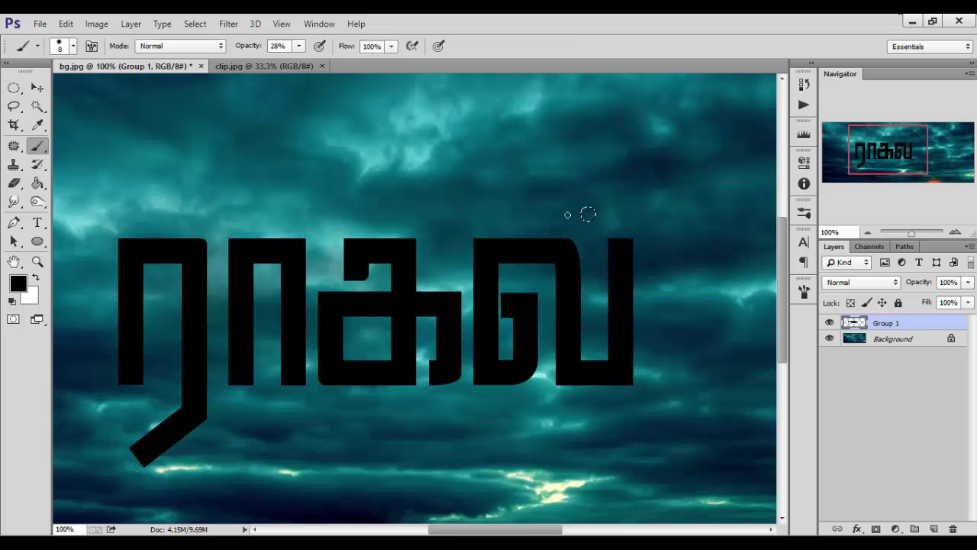
pyautogui.press('0')
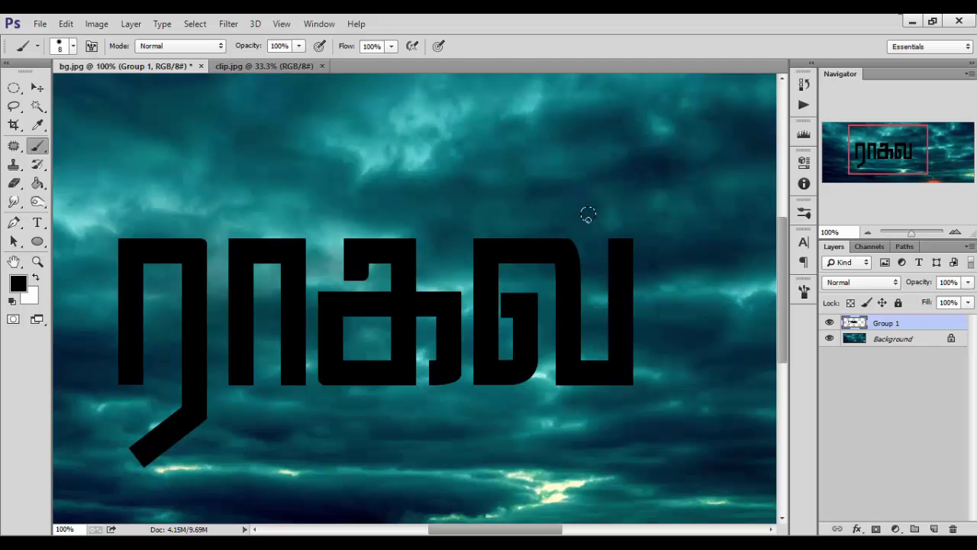
# Set the Elliptical Marquee feather to 0 px, select a circle above the fourth letter and paint it solid black
pyautogui.click(14, 88)
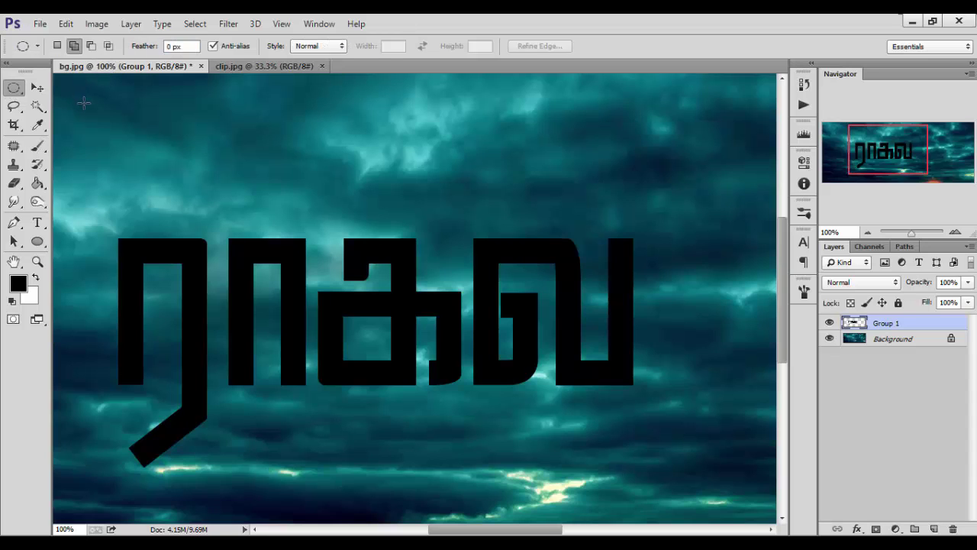
pyautogui.moveTo(577, 213)
pyautogui.mouseDown()
pyautogui.moveTo(588, 201)
pyautogui.moveTo(588, 222)
pyautogui.mouseUp()
pyautogui.click(36, 147)
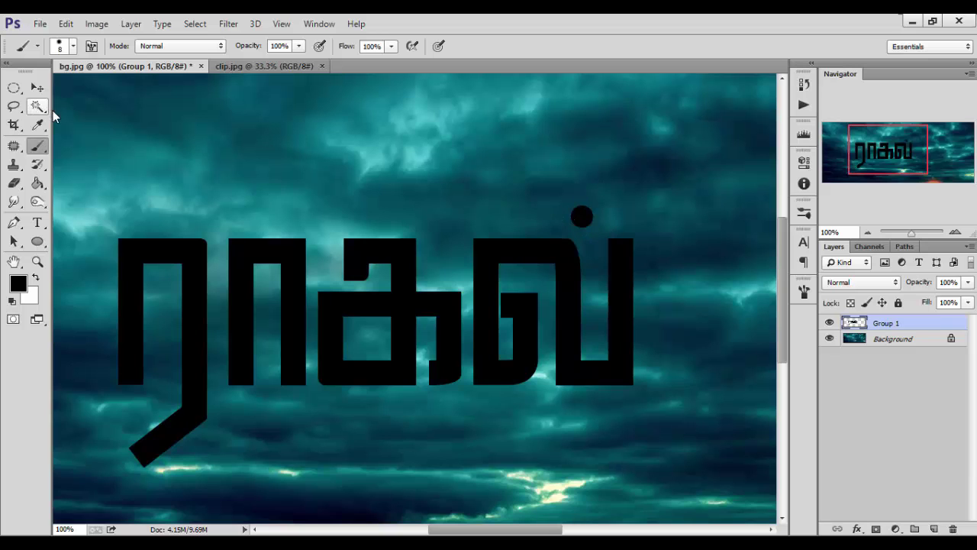
# Select the black dot, nudge it slightly right and down above the fourth letter, then deselect
pyautogui.click(13, 88)
pyautogui.moveTo(552, 173); pyautogui.dragTo(597, 225)
pyautogui.press('v')
pyautogui.press('Right')
pyautogui.press('Right')
pyautogui.press('Right')
pyautogui.press('Down')
pyautogui.press('Down')
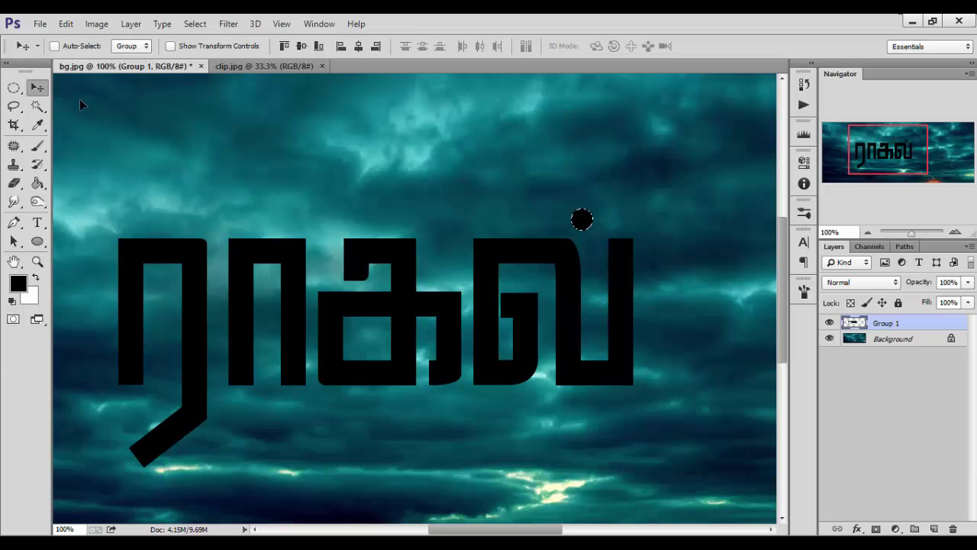
pyautogui.hotkey('ctrl', 'd')
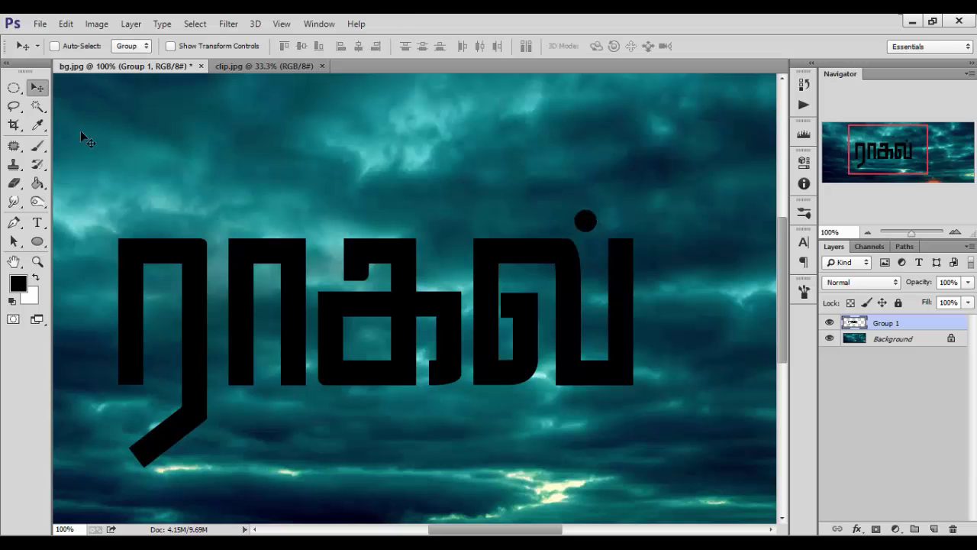
# Move the whole lettering a little to the right over the background
pyautogui.hotkey('ctrl', '-')
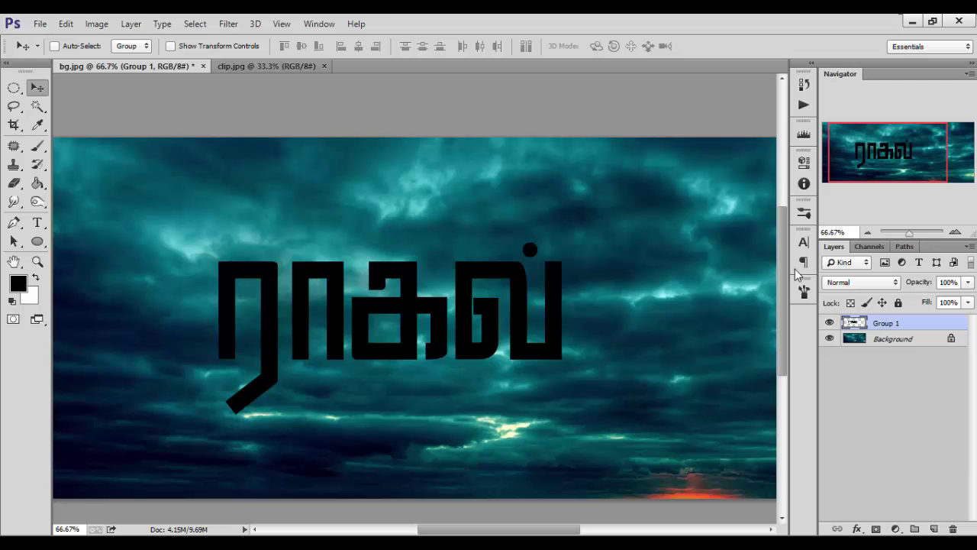
pyautogui.hotkey('ctrl', 't')
pyautogui.moveTo(563, 313); pyautogui.dragTo(603, 271)
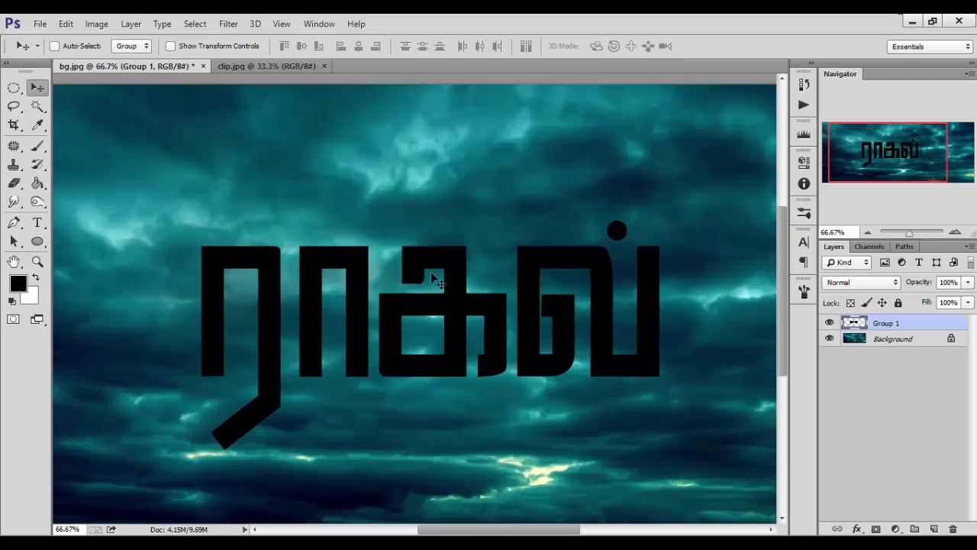
pyautogui.hotkey('ctrl', '+')
pyautogui.hotkey('ctrl', '+')
pyautogui.moveTo(244, 262); pyautogui.dragTo(397, 273)
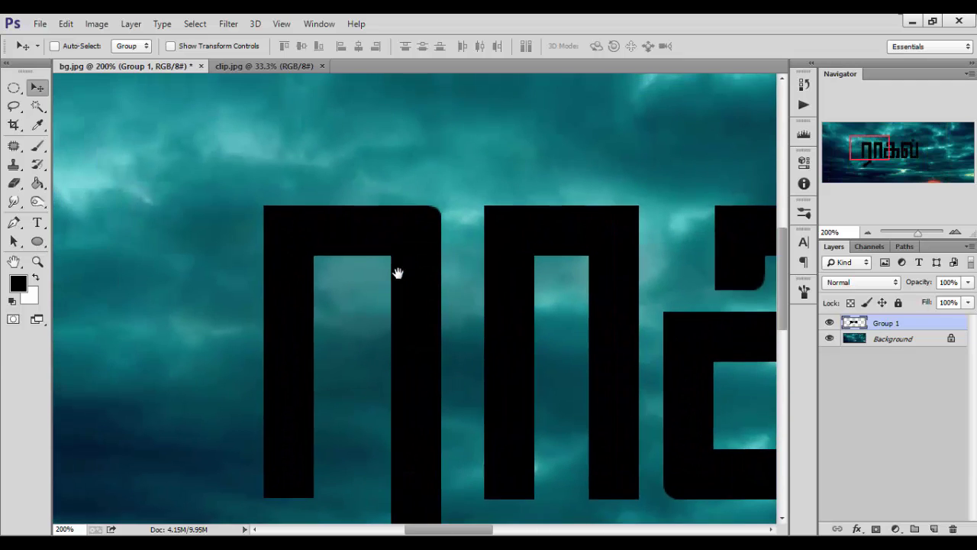
# Fit the whole image on screen and show the rulers
pyautogui.hotkey('ctrl', '0')
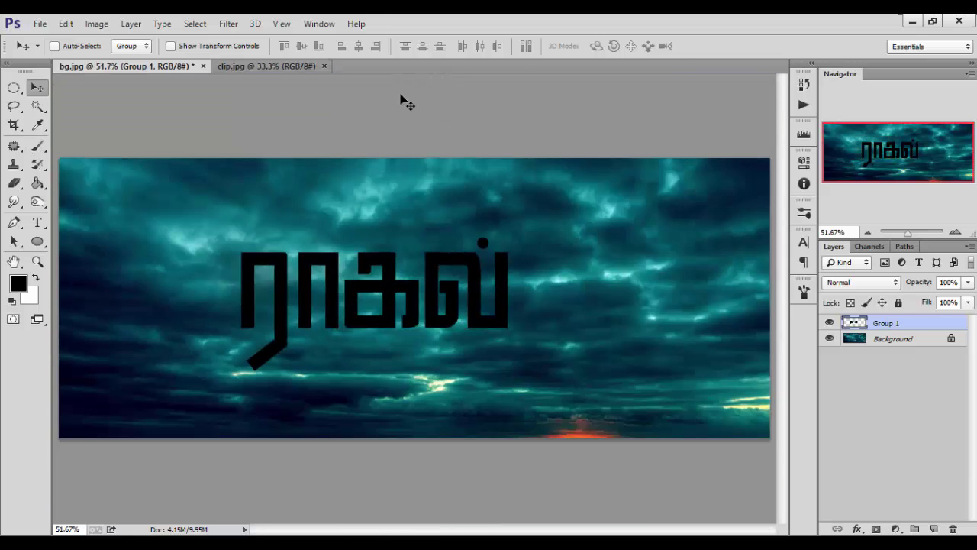
pyautogui.hotkey('ctrl', 'r')
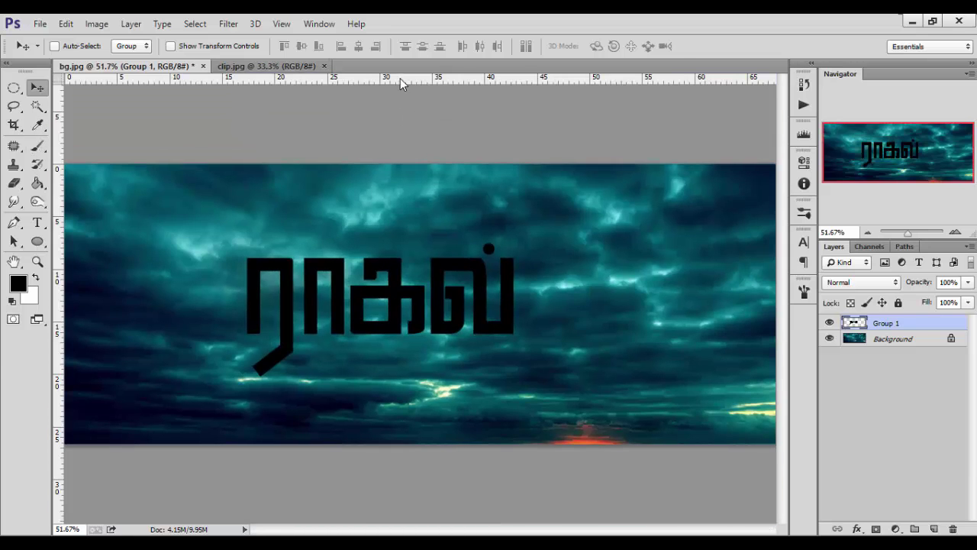
# Place horizontal guides near the top, through the middle and just below the main body of the lettering
pyautogui.moveTo(400, 81); pyautogui.dragTo(416, 304)
pyautogui.hotkey('ctrl', '+')
pyautogui.hotkey('ctrl', '+')
pyautogui.hotkey('ctrl', '+')
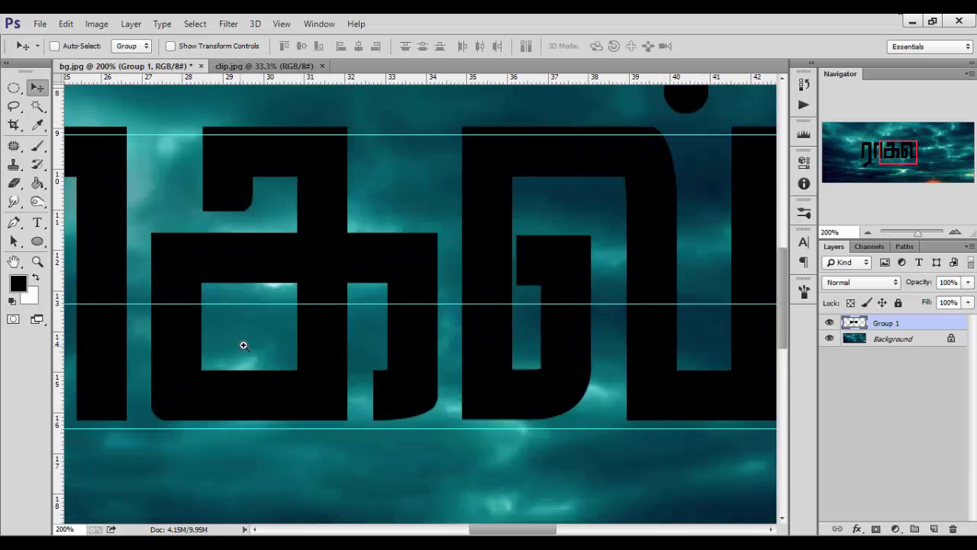
pyautogui.hotkey('ctrl', '-')
pyautogui.moveTo(379, 304); pyautogui.dragTo(380, 297)
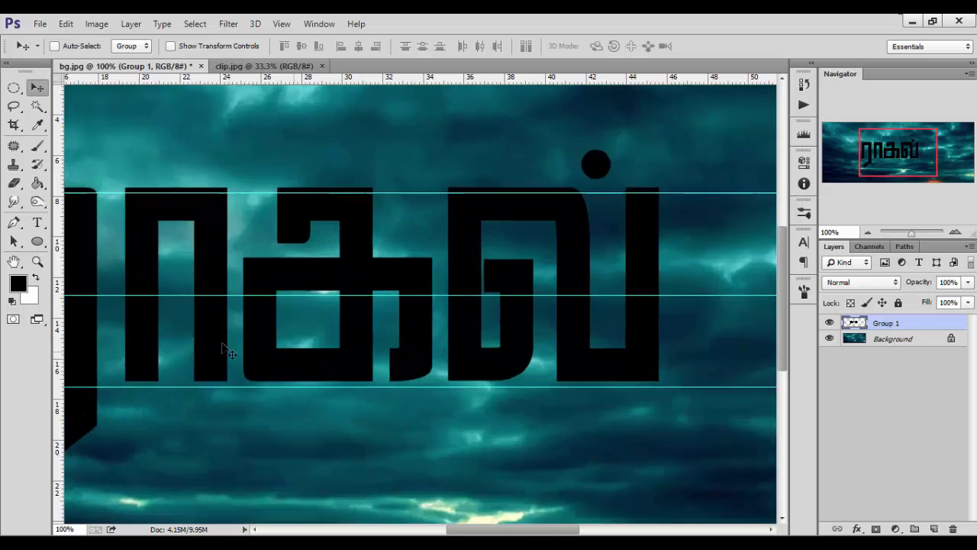
pyautogui.hotkey('ctrl', '+')
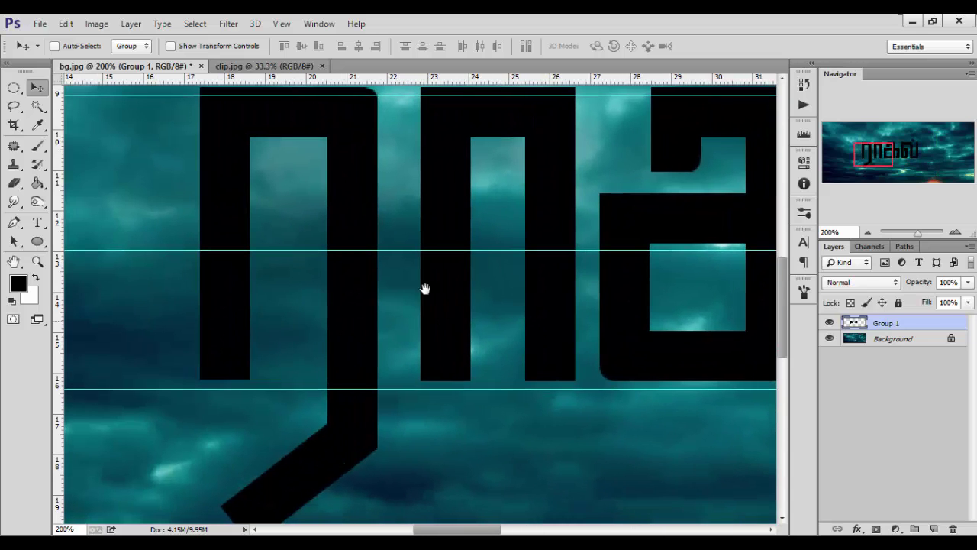
pyautogui.click(14, 222)
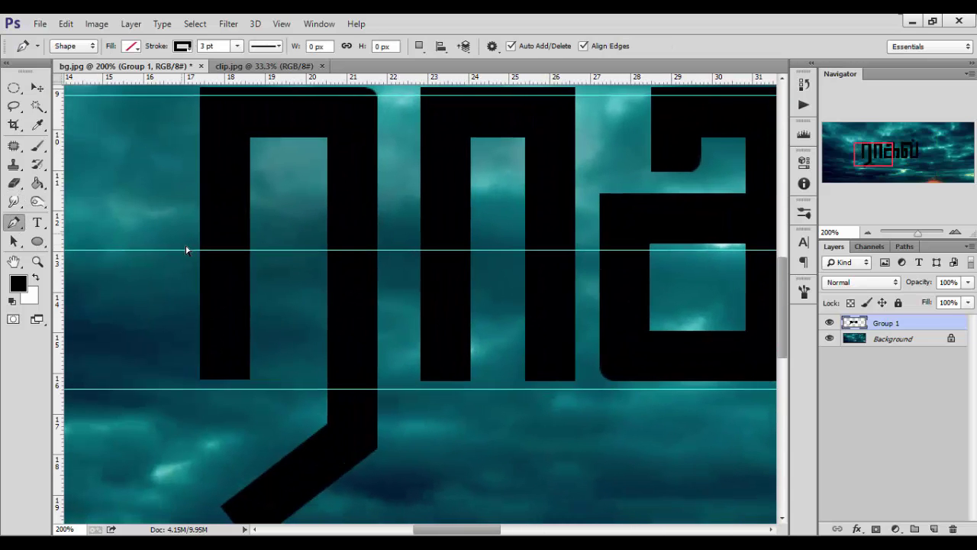
pyautogui.hotkey('ctrl', '+')
pyautogui.moveTo(316, 262); pyautogui.dragTo(512, 335)
pyautogui.click(933, 529)
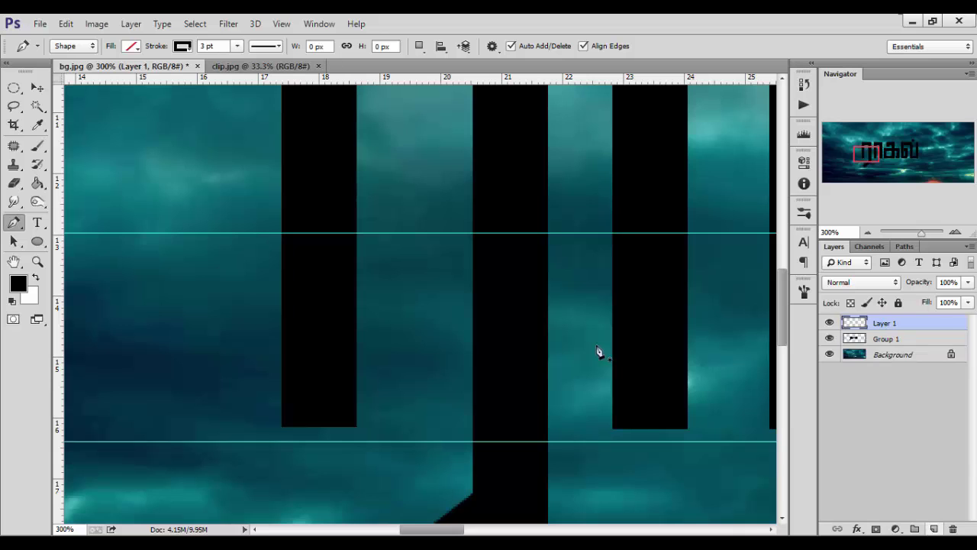
pyautogui.click(282, 157)
pyautogui.moveTo(204, 232); pyautogui.dragTo(135, 254)
pyautogui.click(204, 234)
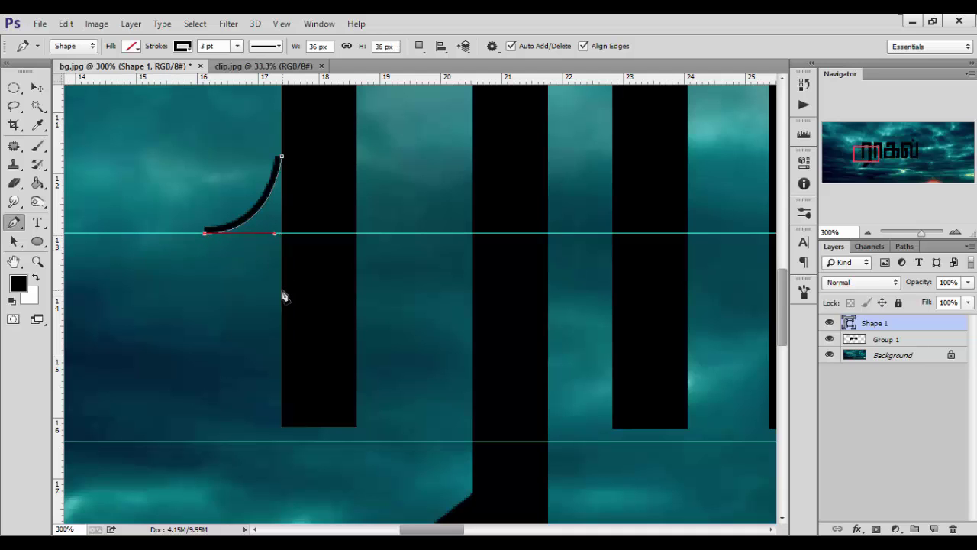
pyautogui.press('Return')
pyautogui.hotkey('ctrl', 'alt', 'z')
pyautogui.hotkey('ctrl', 'alt', 'z')
# Switch the Pen tool to Path mode and replace the unfinished shape layer with a new empty layer
pyautogui.click(84, 47)
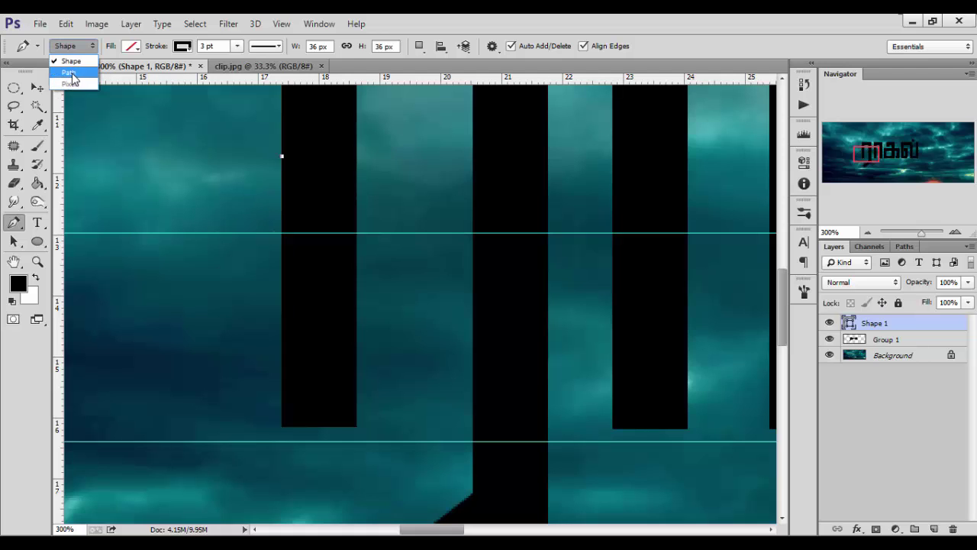
pyautogui.click(69, 72)
pyautogui.moveTo(901, 329); pyautogui.dragTo(953, 528)
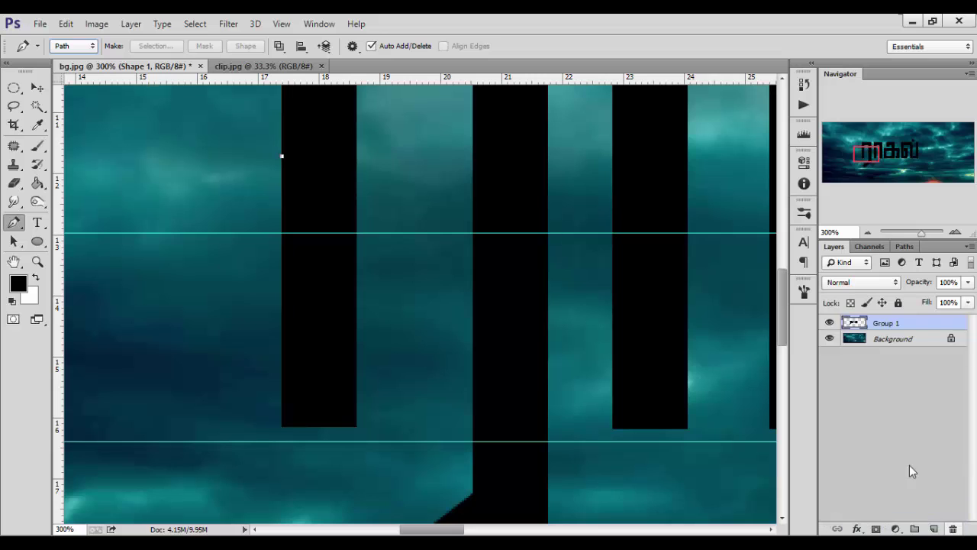
pyautogui.click(939, 527)
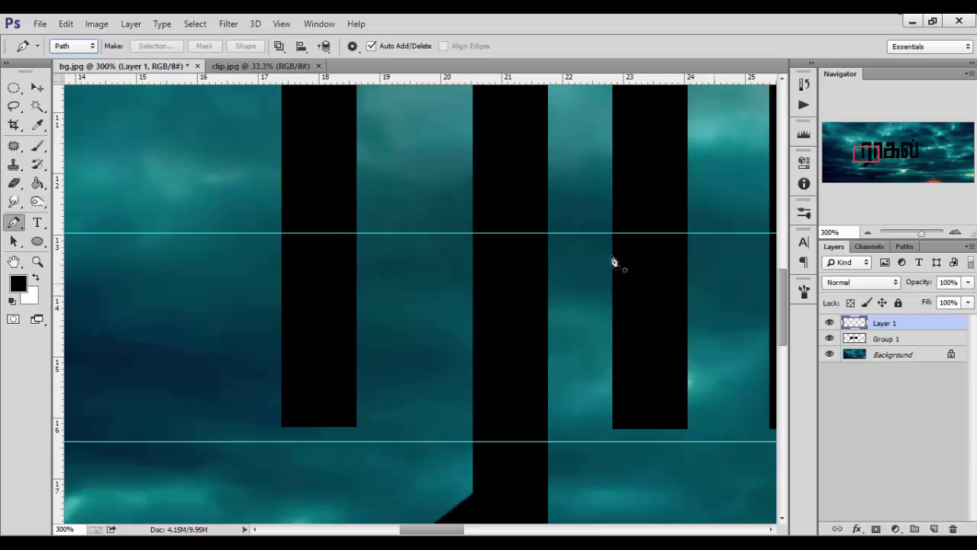
# Draw a closed curved spike path on the first letter's left edge, its tip on the middle guide, and convert it to a selection
pyautogui.click(284, 134)
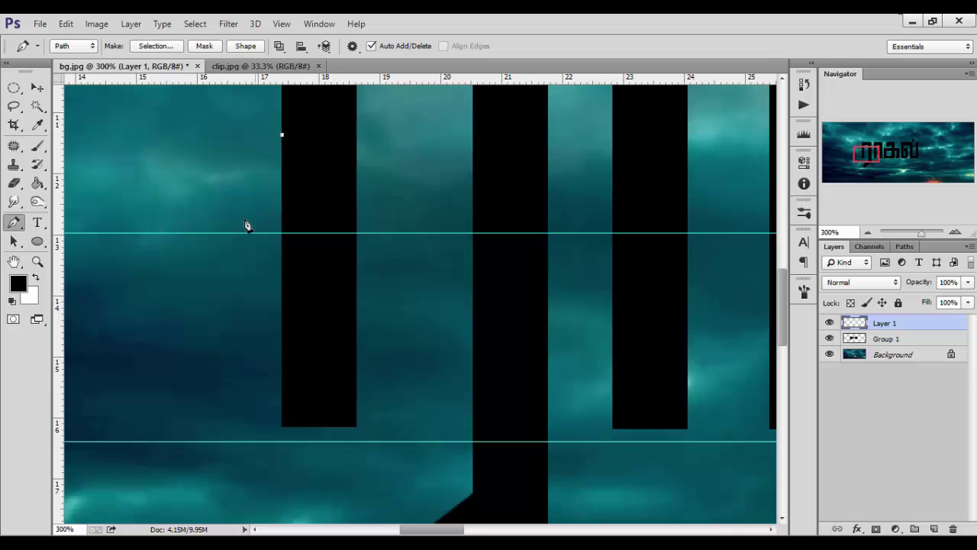
pyautogui.moveTo(177, 232); pyautogui.dragTo(94, 233)
pyautogui.moveTo(284, 326); pyautogui.dragTo(284, 330)
pyautogui.hotkey('ctrl', 'z')
pyautogui.moveTo(285, 329); pyautogui.dragTo(284, 417)
pyautogui.click(321, 175)
pyautogui.click(282, 136)
pyautogui.hotkey('ctrl', 'Return')
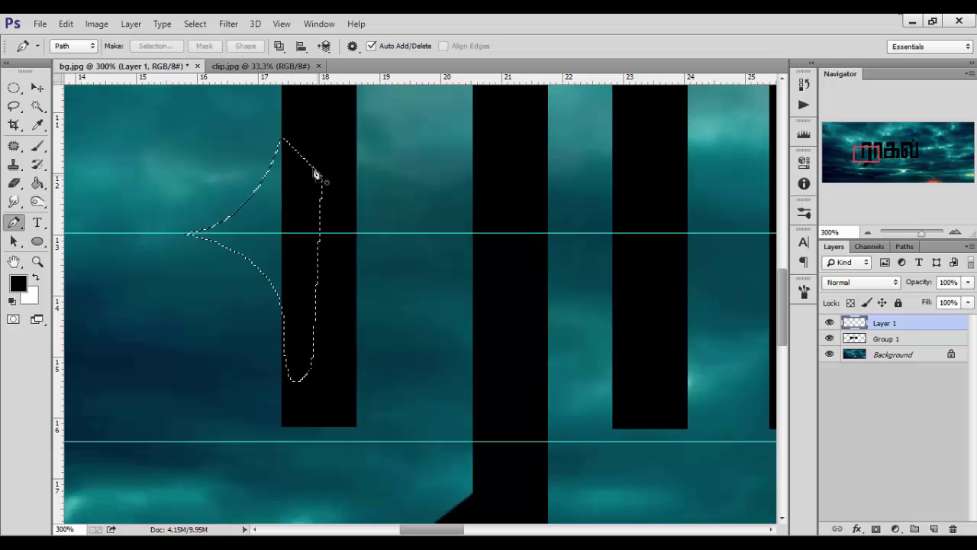
# Fill the spike selection with black using a 50 px brush on the new layer and deselect
pyautogui.click(37, 146)
pyautogui.moveTo(253, 190)
pyautogui.mouseDown()
pyautogui.moveTo(213, 249)
pyautogui.moveTo(291, 163)
pyautogui.moveTo(258, 239)
pyautogui.moveTo(266, 244)
pyautogui.moveTo(215, 232)
pyautogui.moveTo(255, 371)
pyautogui.moveTo(277, 394)
pyautogui.mouseUp()
pyautogui.press(']')
pyautogui.press(']')
pyautogui.press(']')
pyautogui.press(']')
pyautogui.press(']')
pyautogui.press(']')
pyautogui.hotkey('ctrl', 'd')
# Remove the top and bottom guides, keeping only the middle one
pyautogui.hotkey('ctrl', '0')
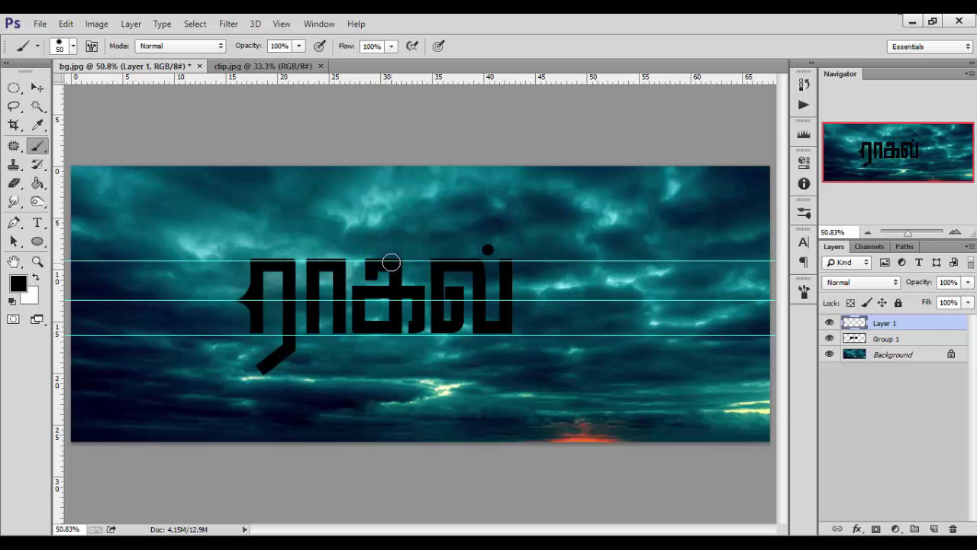
pyautogui.hotkey('ctrl', 'z')
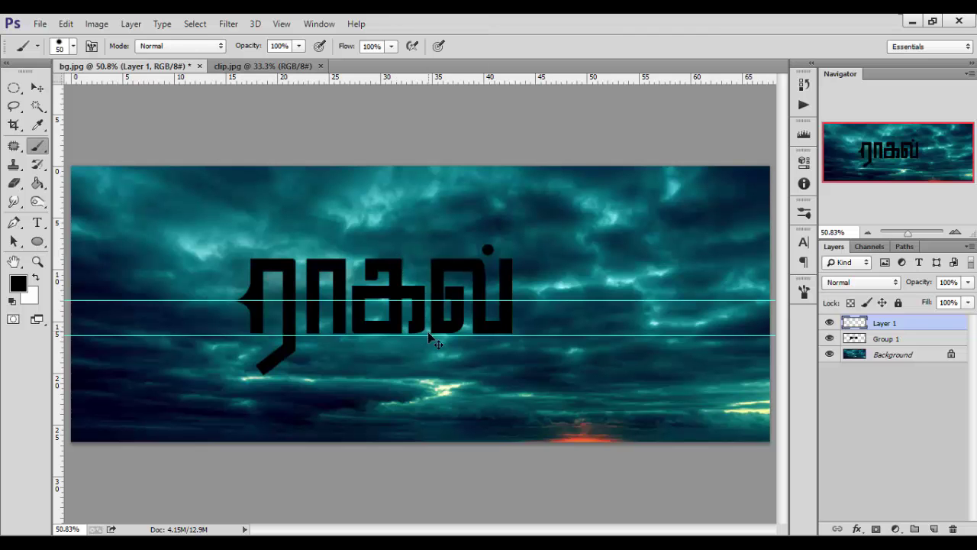
pyautogui.moveTo(431, 337); pyautogui.dragTo(440, 78)
# Scale the spike down to about half size against the first letter's left edge and align its tip with the middle guide
pyautogui.hotkey('ctrl', '+')
pyautogui.hotkey('ctrl', '+')
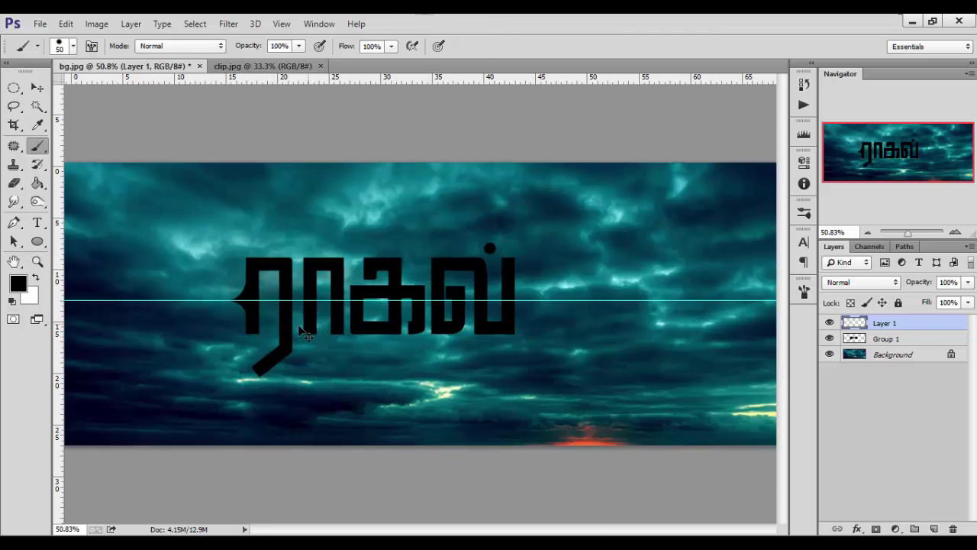
pyautogui.scroll(3, 186, 358)
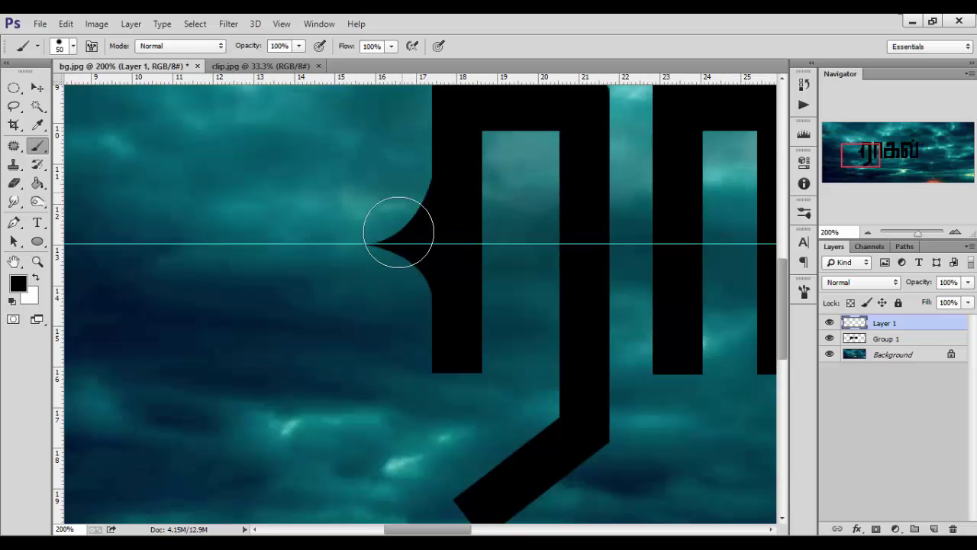
pyautogui.hotkey('ctrl', 't')
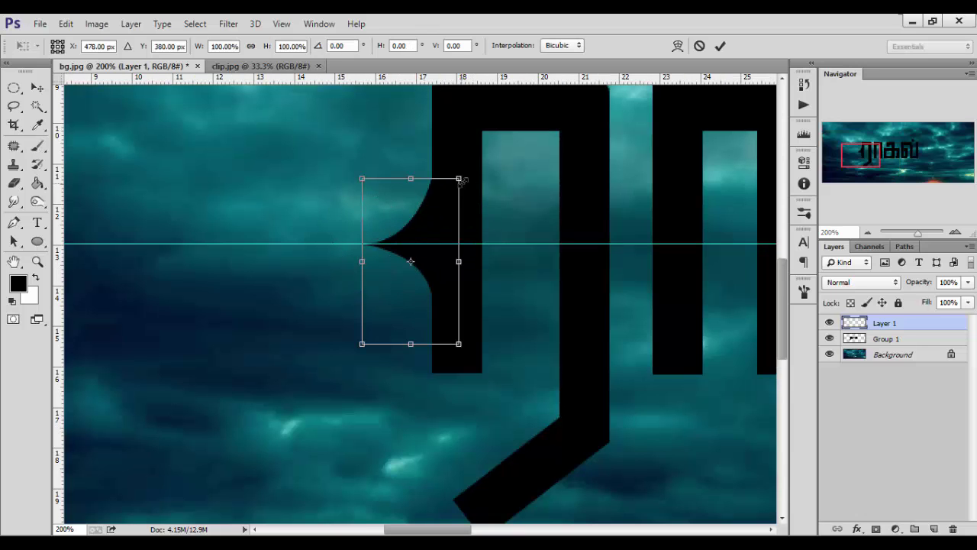
pyautogui.click(66, 24)
pyautogui.click(476, 221)
pyautogui.moveTo(459, 179); pyautogui.dragTo(436, 213)
pyautogui.moveTo(431, 255); pyautogui.dragTo(443, 263)
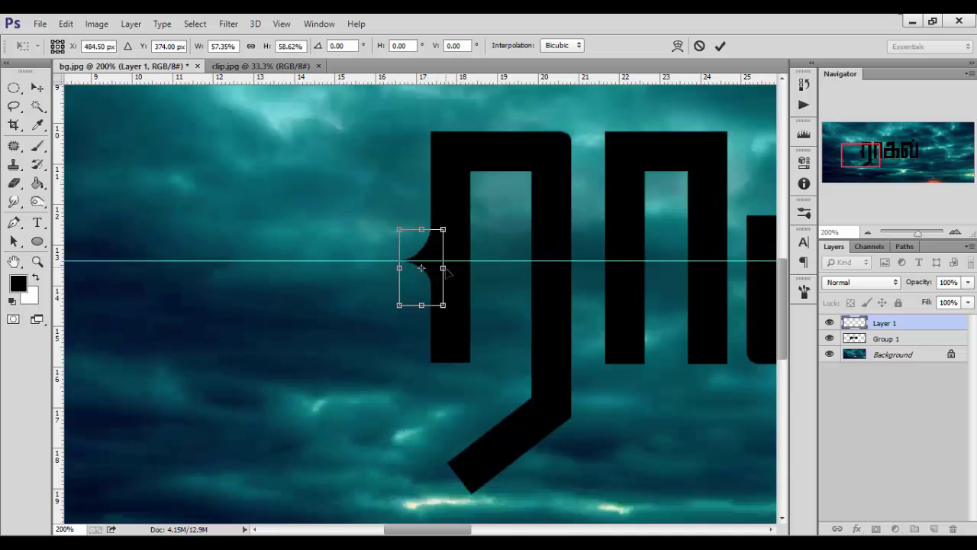
pyautogui.hotkey('ctrl', '-')
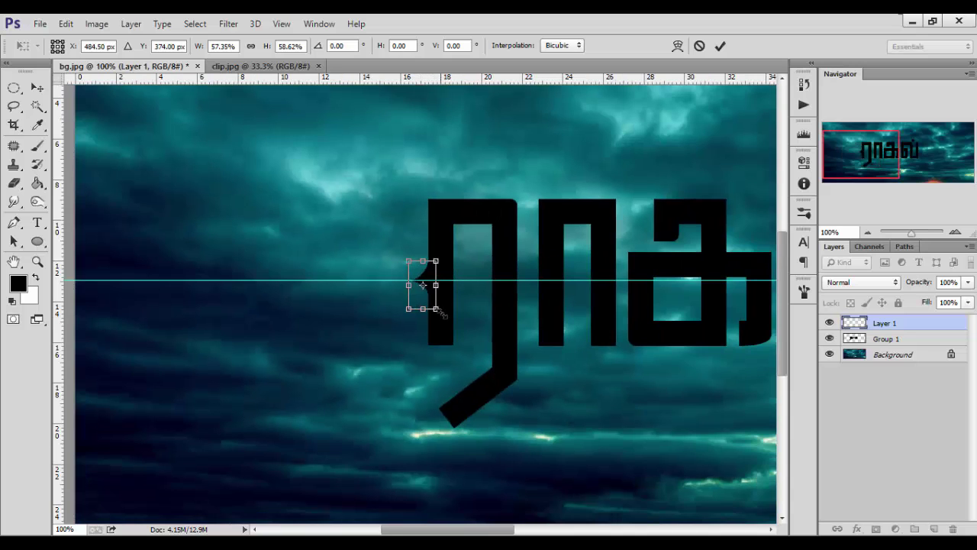
pyautogui.hotkey('ctrl', '+')
pyautogui.moveTo(426, 313); pyautogui.dragTo(405, 269)
pyautogui.press('Return')
pyautogui.press('b')
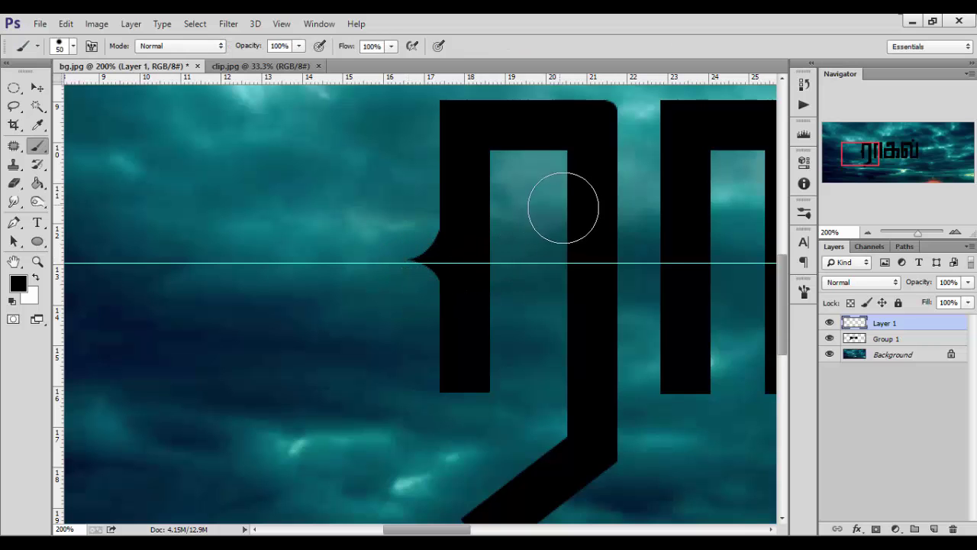
pyautogui.click(39, 89)
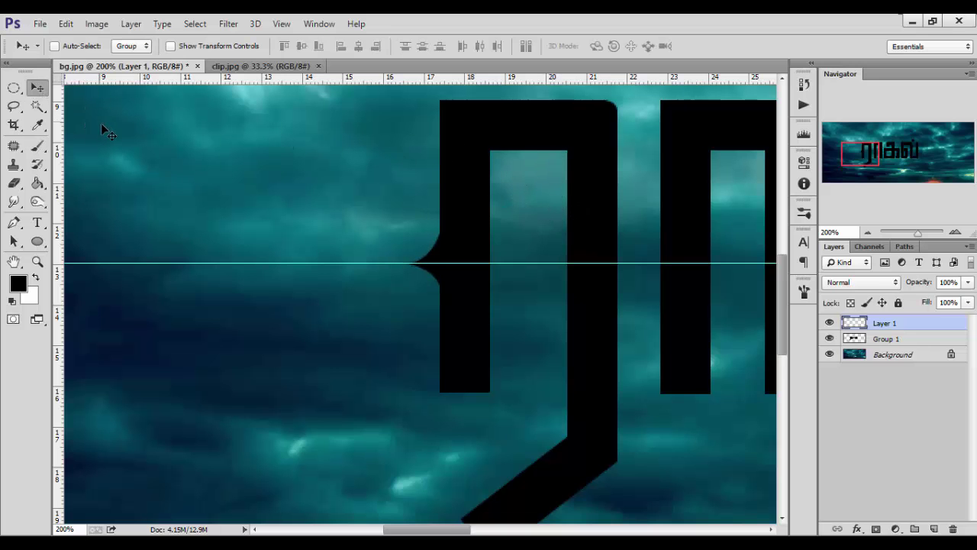
# Duplicate the spike three times onto the left edges of the first letter's right stem and both stems of the second letter
pyautogui.hotkey('ctrl', '0')
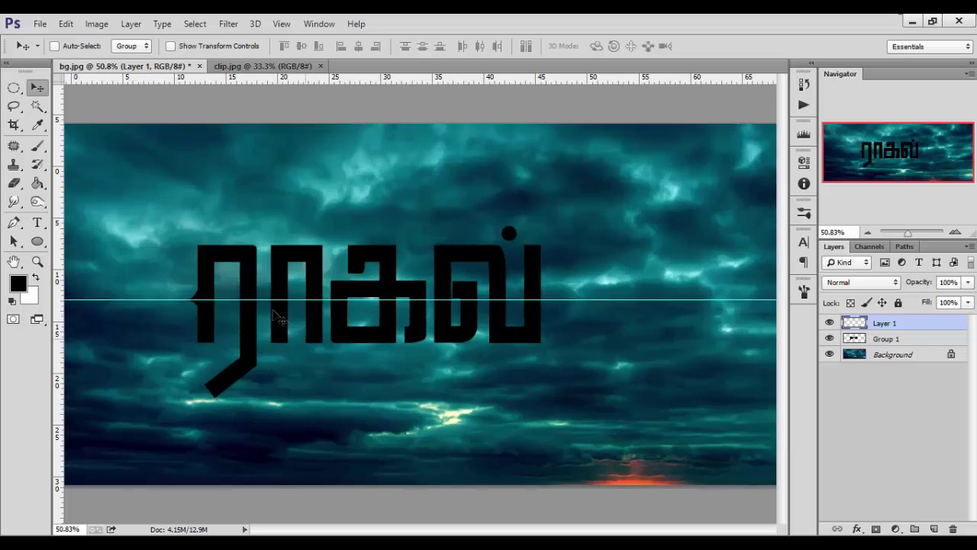
pyautogui.scroll(3, 280, 317)
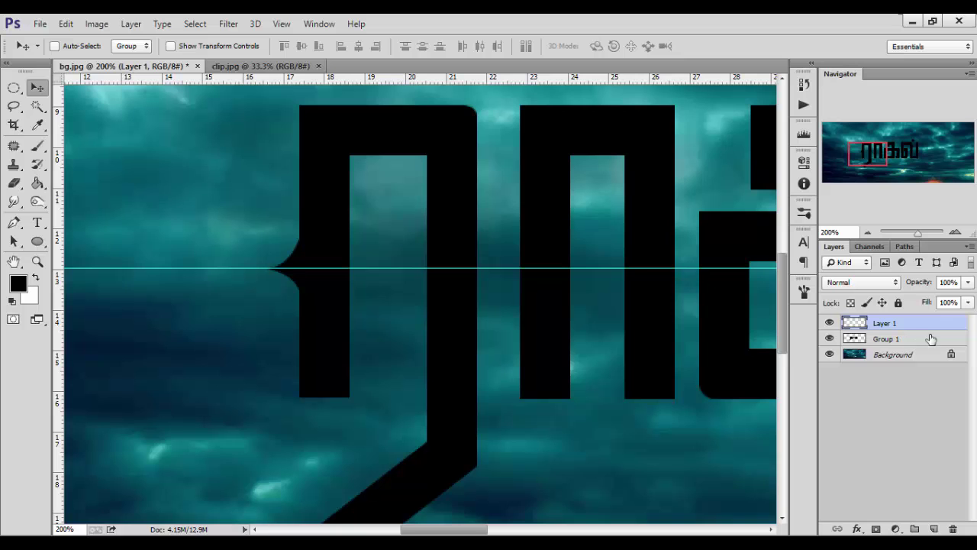
pyautogui.hotkey('ctrl', 'j')
pyautogui.rightClick(921, 325)
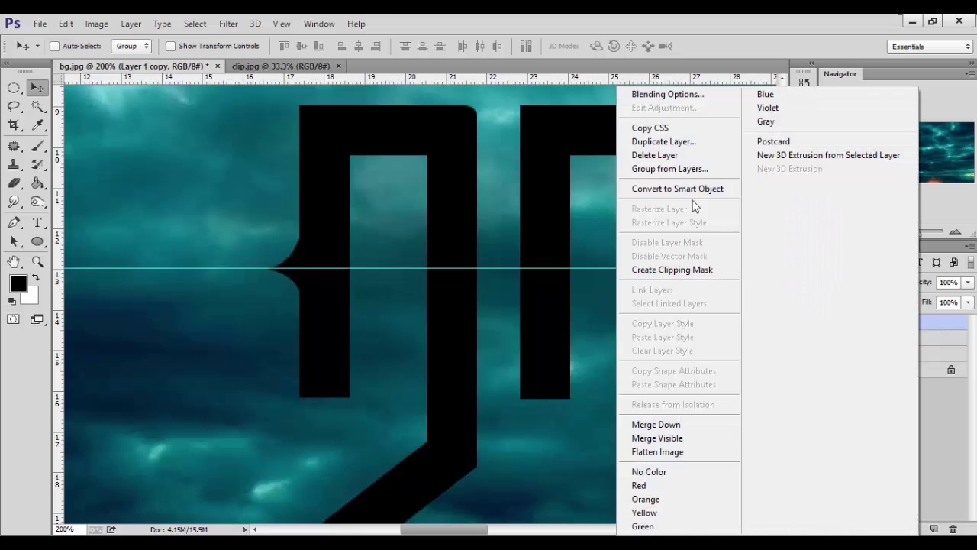
pyautogui.click(938, 328)
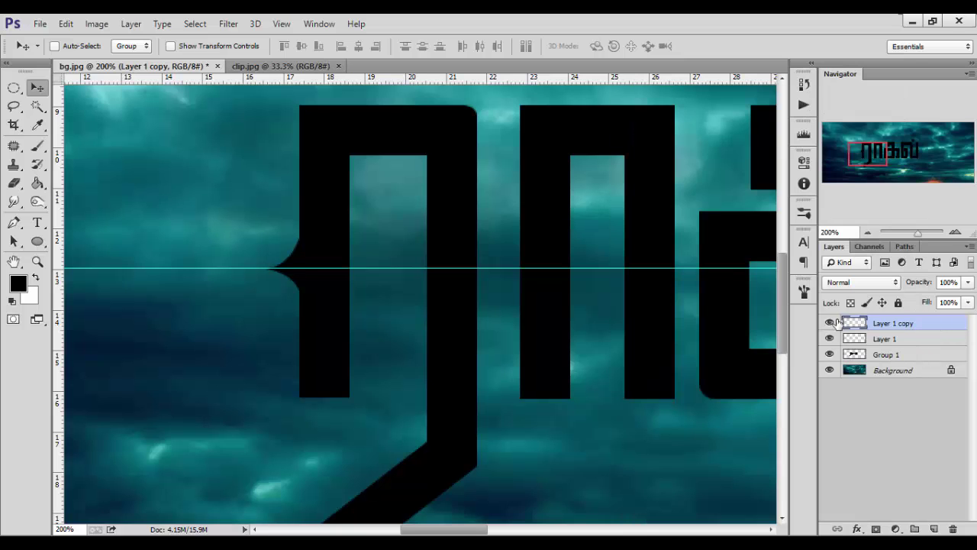
pyautogui.moveTo(302, 281); pyautogui.dragTo(658, 290)
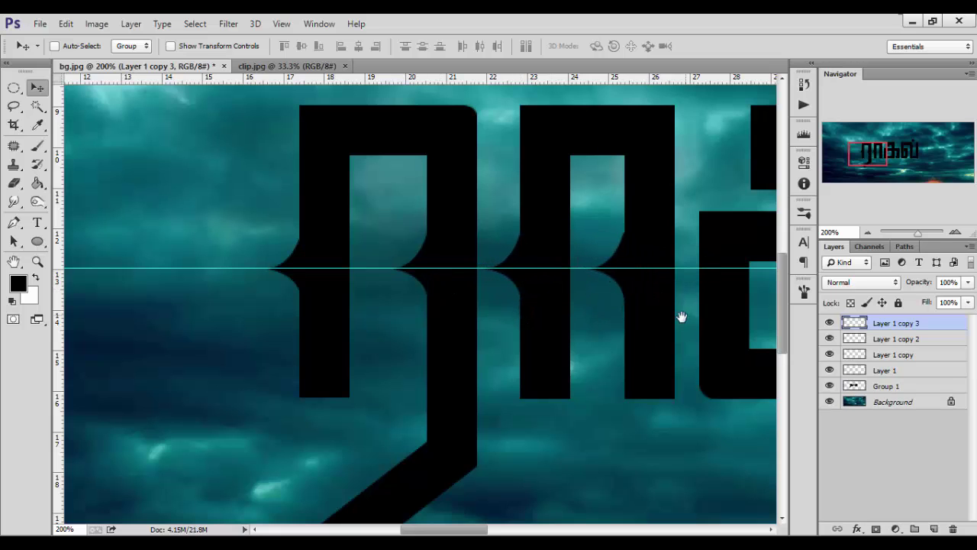
# Move the last spike copy onto the third letter's left edge and place another copy on the fourth letter's left edge
pyautogui.hscroll(4, 657, 313)
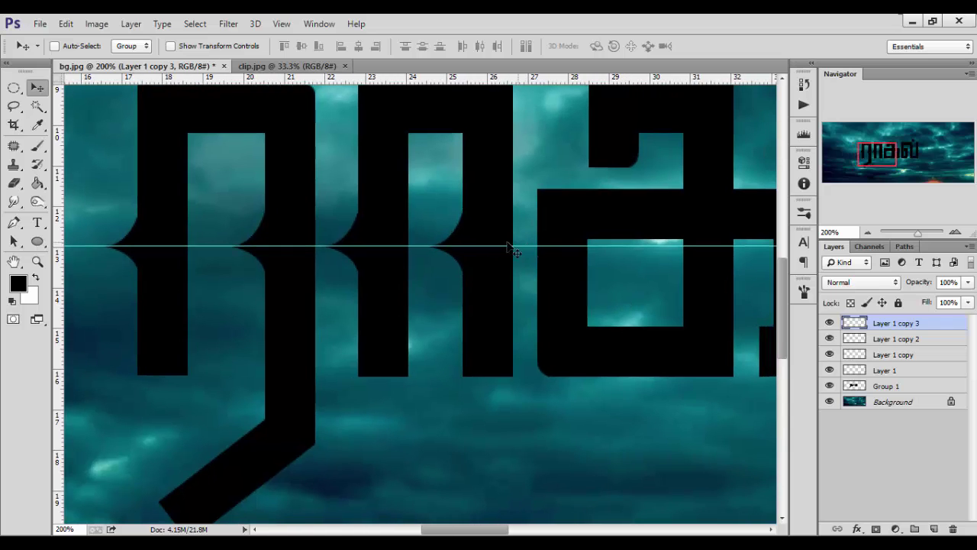
pyautogui.moveTo(501, 260); pyautogui.dragTo(573, 275)
pyautogui.hscroll(3, 580, 284)
pyautogui.hscroll(3, 527, 272)
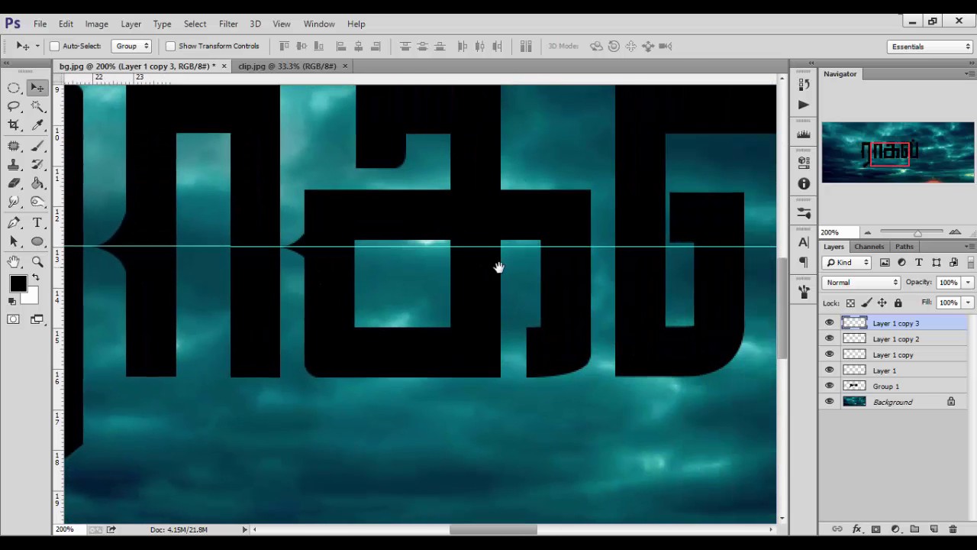
pyautogui.moveTo(331, 248); pyautogui.dragTo(633, 275)
pyautogui.hscroll(1, 587, 304)
pyautogui.hscroll(3, 586, 304)
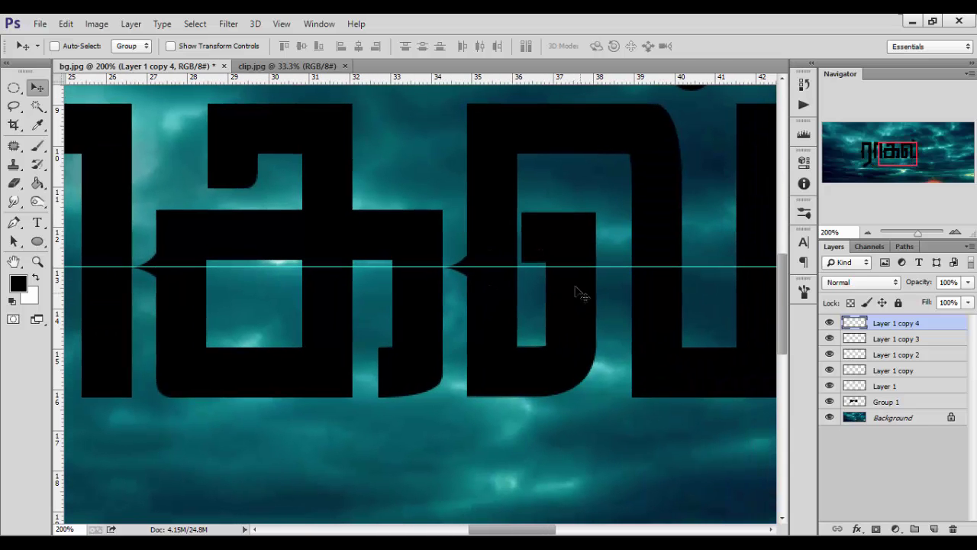
# Duplicate the spike onto the left edges of the fourth letter's middle and last stems along the guide
pyautogui.hotkey('ctrl', 'j')
pyautogui.hscroll(4, 563, 295)
pyautogui.moveTo(335, 278); pyautogui.dragTo(577, 298)
pyautogui.hotkey('ctrl', 'j')
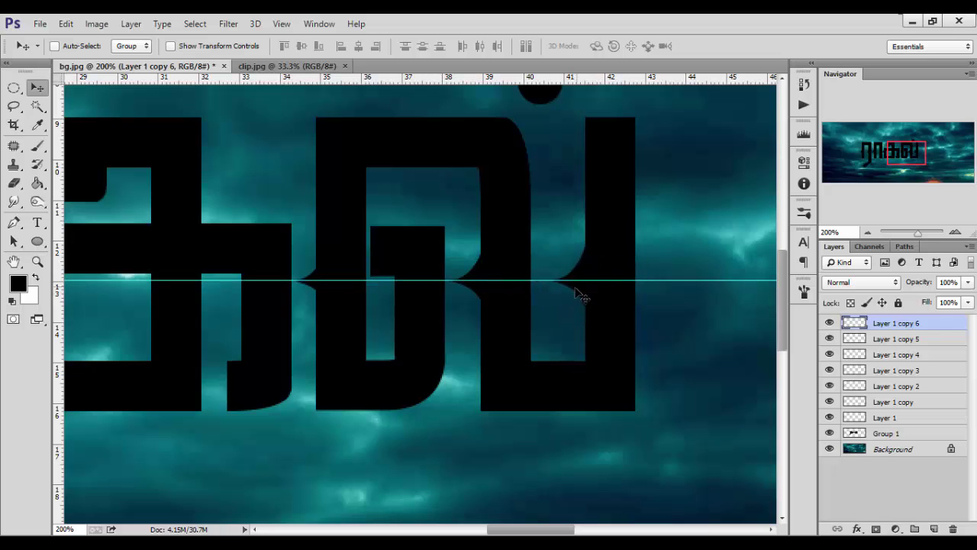
# Duplicate the spike, move the copy to the right of the last letter and flip it horizontally
pyautogui.hotkey('ctrl', 'j')
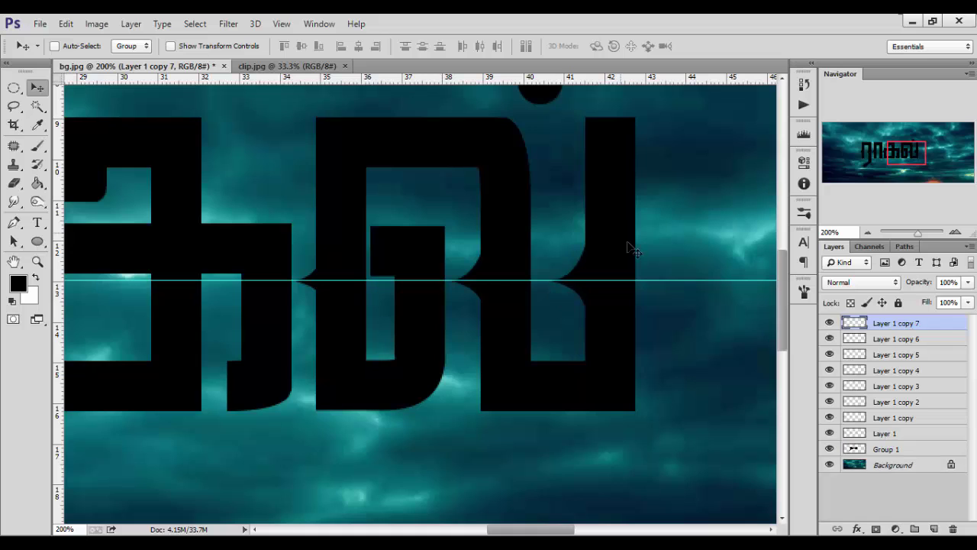
pyautogui.moveTo(600, 299); pyautogui.dragTo(691, 304)
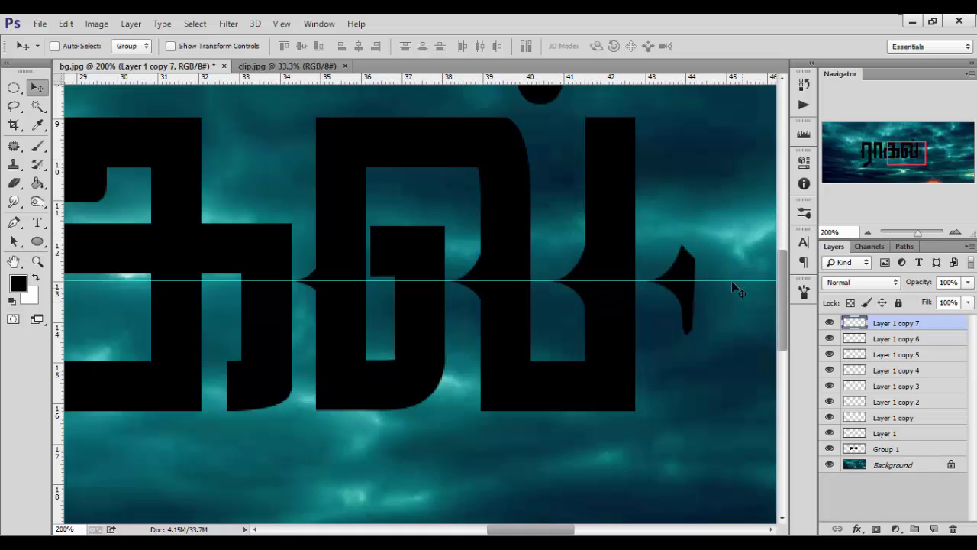
pyautogui.hotkey('ctrl', 't')
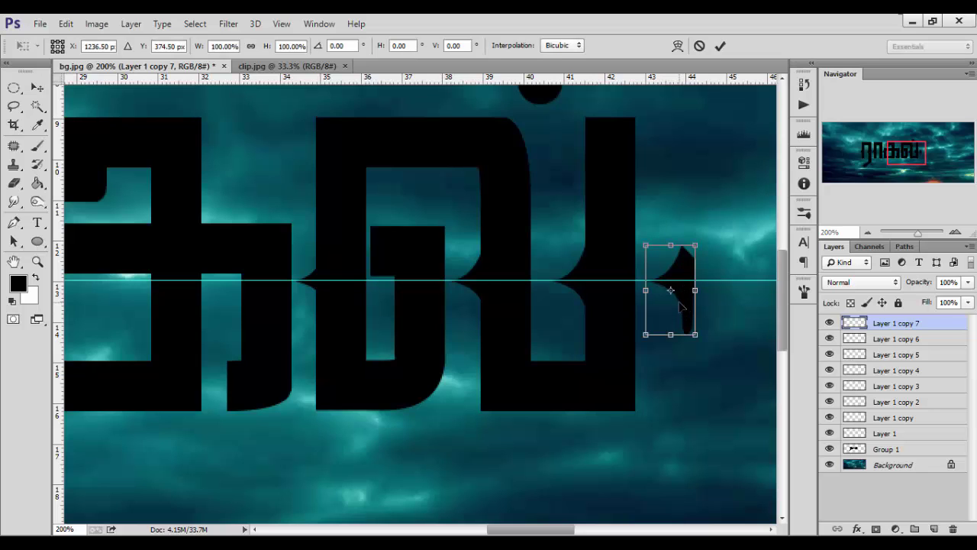
pyautogui.rightClick(685, 301)
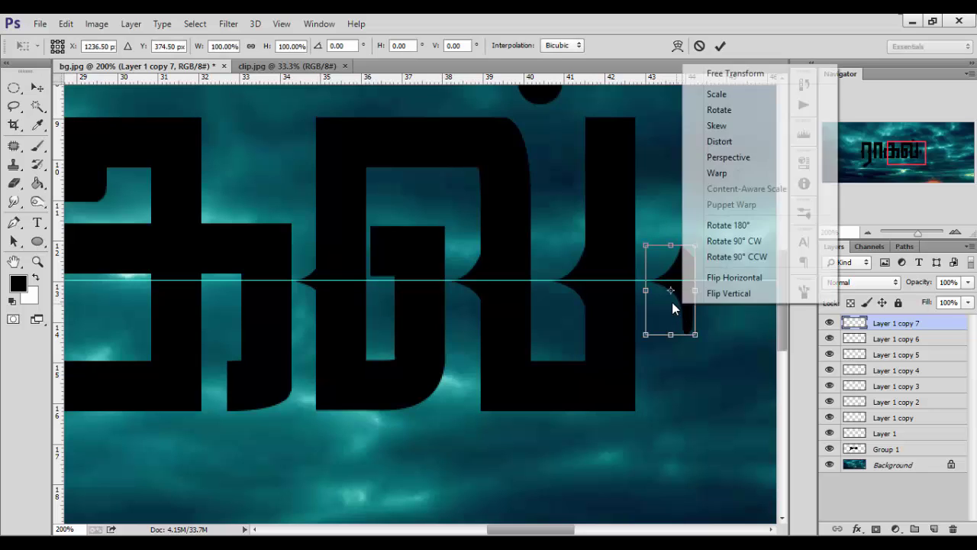
pyautogui.click(710, 279)
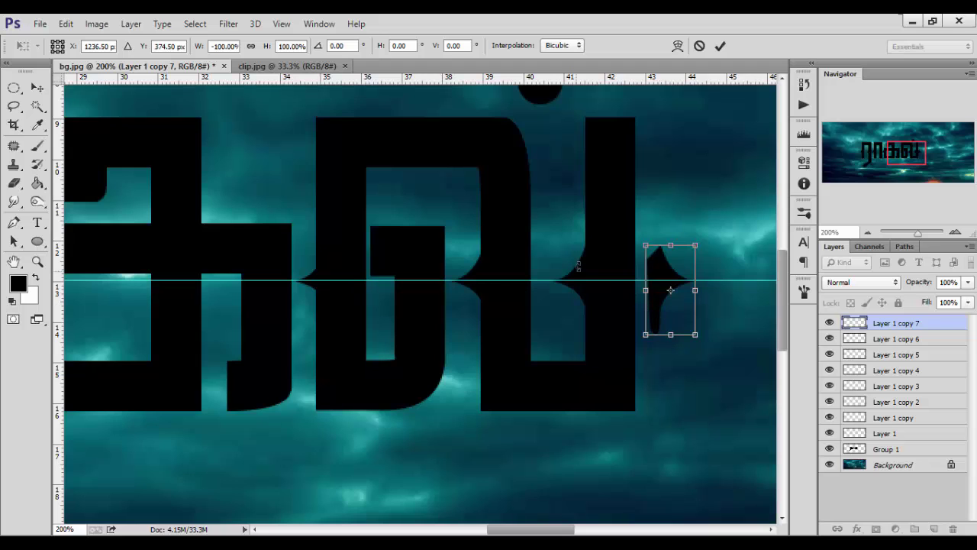
pyautogui.press('Return')
# Place copies of the flipped spike on the right edges of the third and second letters along the guide
pyautogui.moveTo(655, 306); pyautogui.dragTo(462, 312)
pyautogui.moveTo(384, 348); pyautogui.dragTo(246, 316)
pyautogui.hotkey('ctrl', 'j')
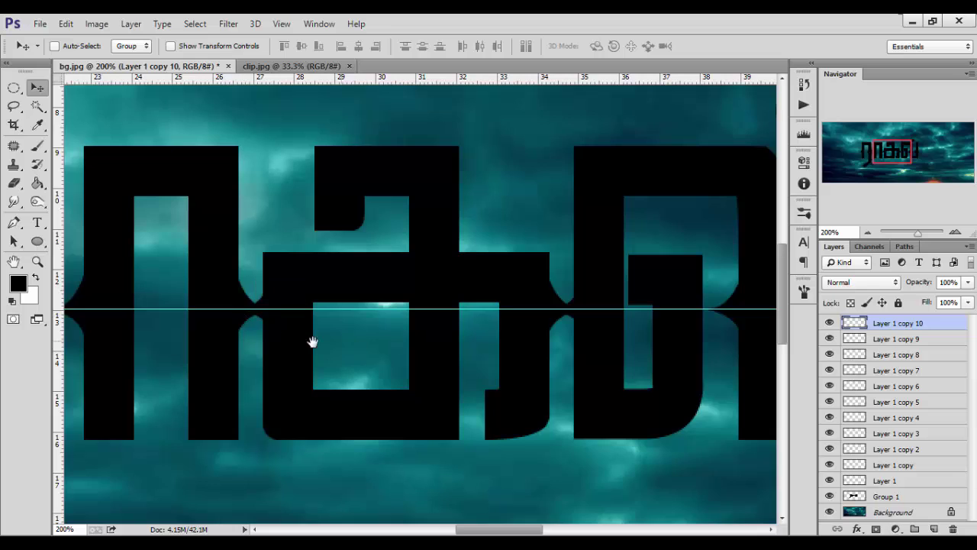
# Duplicate the flipped spike and place the copy on the first letter's right edge along the guide
pyautogui.moveTo(312, 342); pyautogui.dragTo(436, 344)
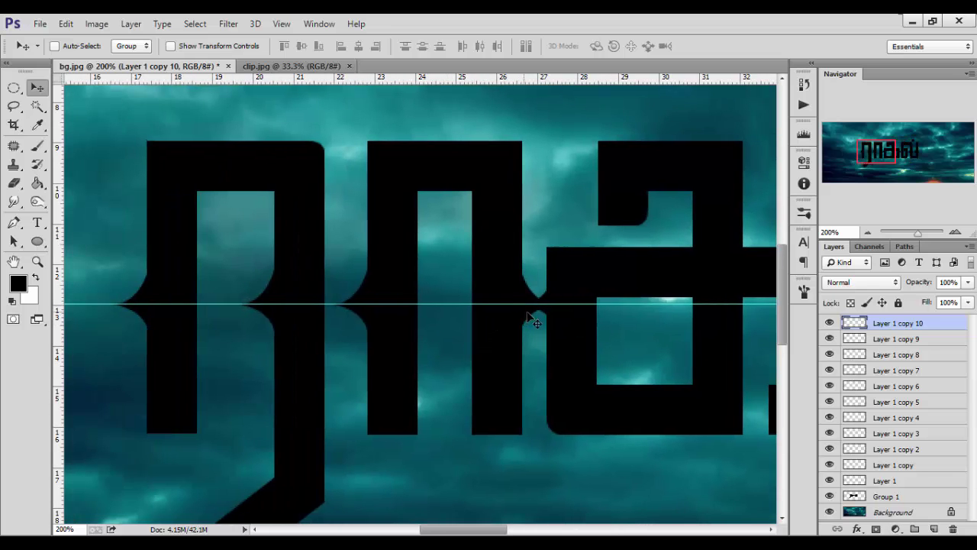
pyautogui.hotkey('ctrl', 'j')
pyautogui.moveTo(530, 317); pyautogui.dragTo(329, 312)
pyautogui.hotkey('ctrl', '0')
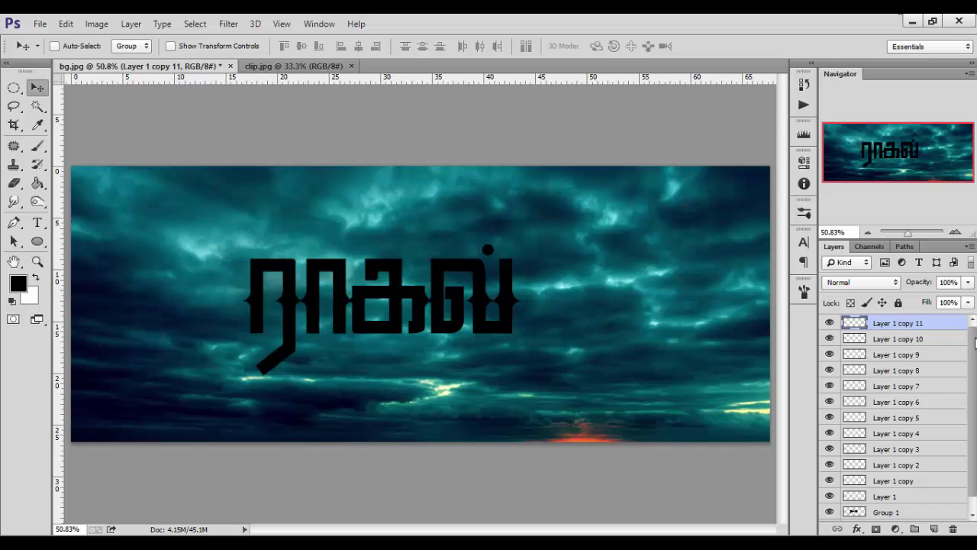
# Activate the Group 1 layer and try a rectangular marquee selection around the letters after the first
pyautogui.moveTo(975, 342); pyautogui.dragTo(975, 384)
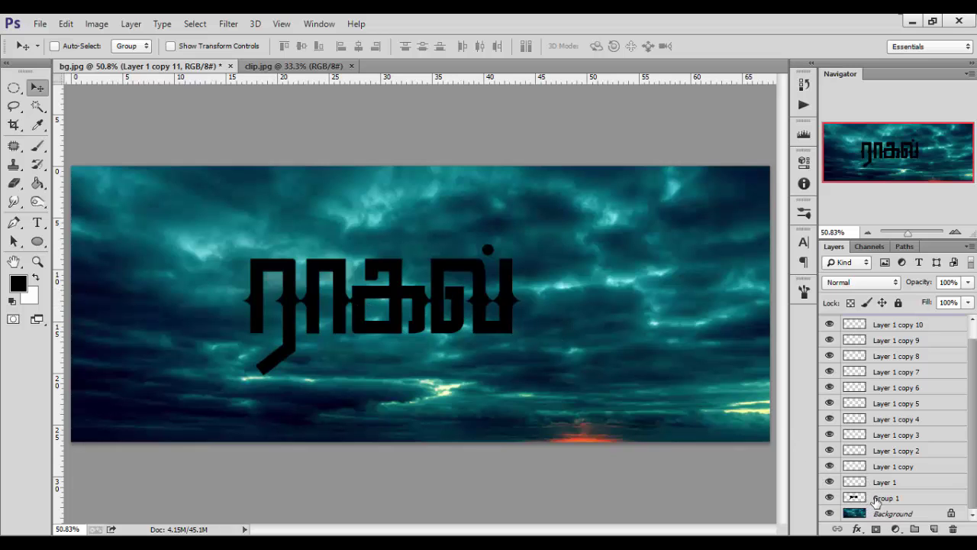
pyautogui.click(876, 501)
pyautogui.hotkey('ctrl', '+')
pyautogui.hotkey('ctrl', '+')
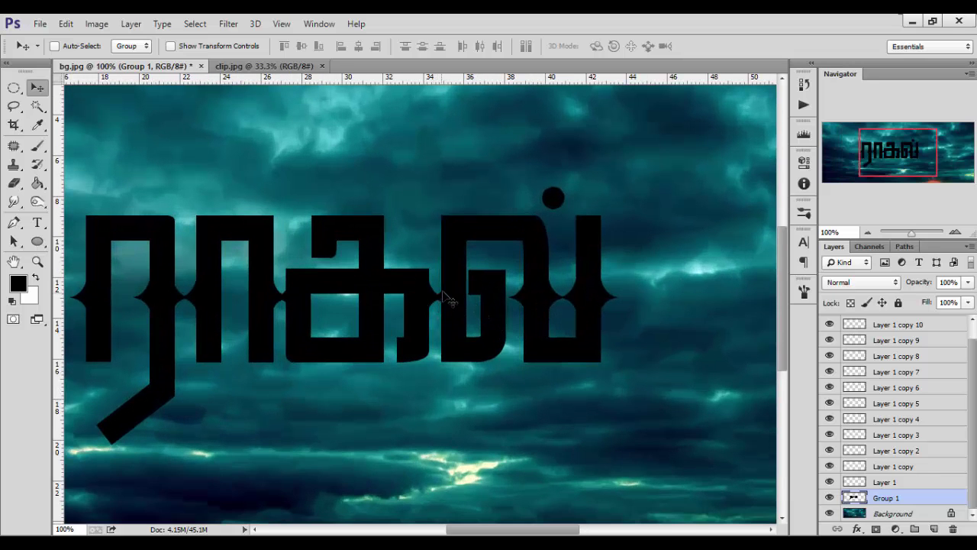
pyautogui.click(14, 87)
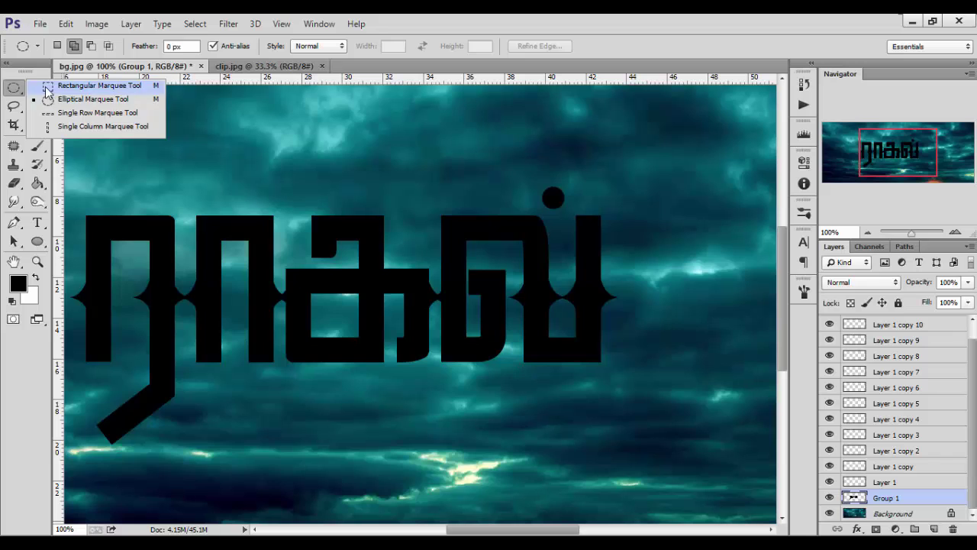
pyautogui.click(76, 83)
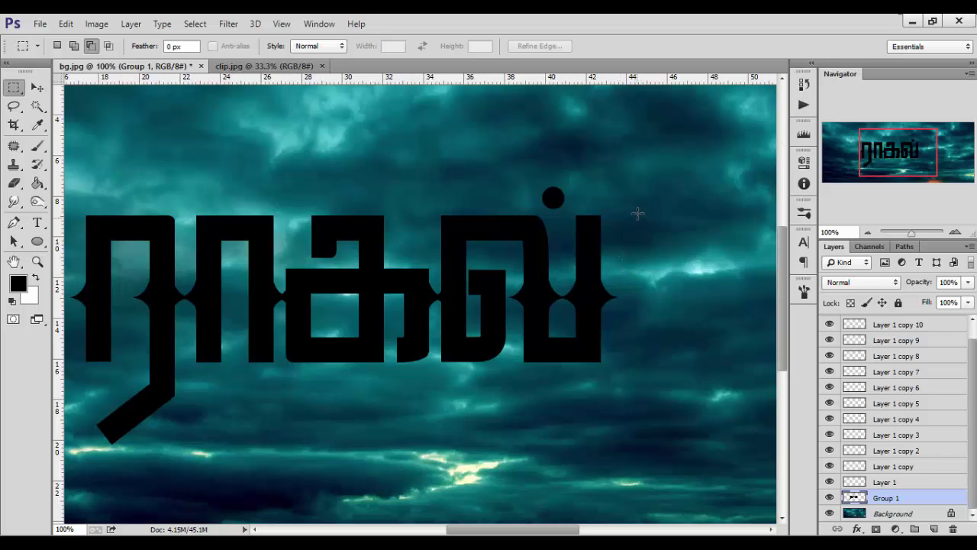
pyautogui.moveTo(668, 157); pyautogui.dragTo(183, 407)
pyautogui.hotkey('ctrl', 'd')
# Delete the spike layers from Layer 1 copy 10 down to Layer 1, keeping Layer 1 copy 11
pyautogui.scroll(1, 939, 348)
pyautogui.click(878, 340)
pyautogui.keyDown('shift'); pyautogui.click(895, 496); pyautogui.keyUp('shift')
pyautogui.moveTo(895, 496); pyautogui.dragTo(954, 528)
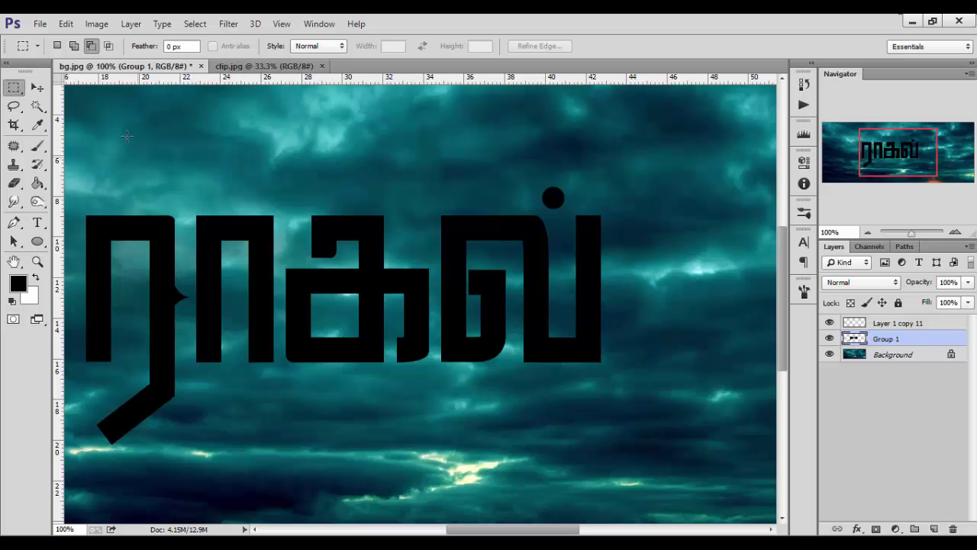
# Select the last three letters with a rectangular marquee and move them right, away from the first letter
pyautogui.moveTo(669, 148); pyautogui.dragTo(189, 401)
pyautogui.click(37, 87)
pyautogui.click(353, 220)
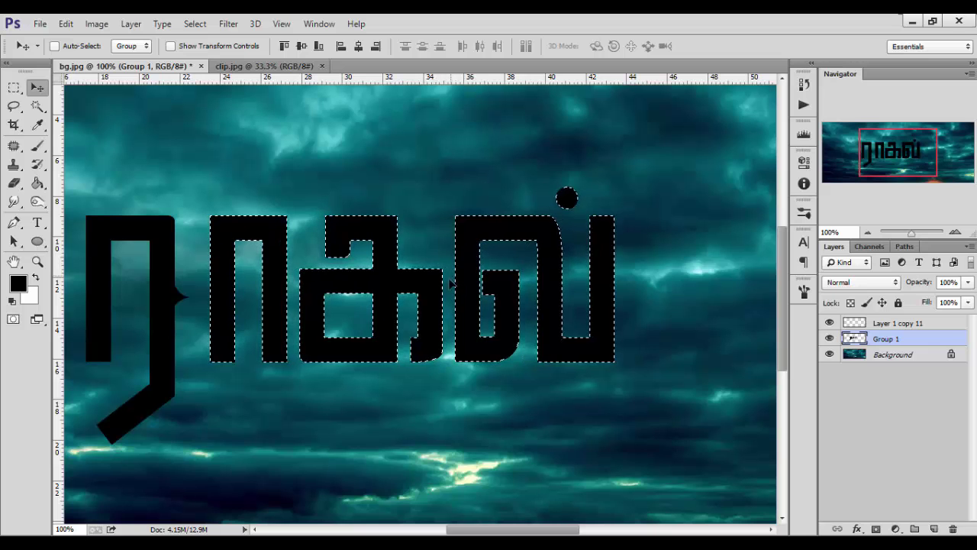
pyautogui.hotkey('ctrl', 'd')
pyautogui.hotkey('ctrl', '0')
pyautogui.moveTo(420, 326); pyautogui.dragTo(451, 317)
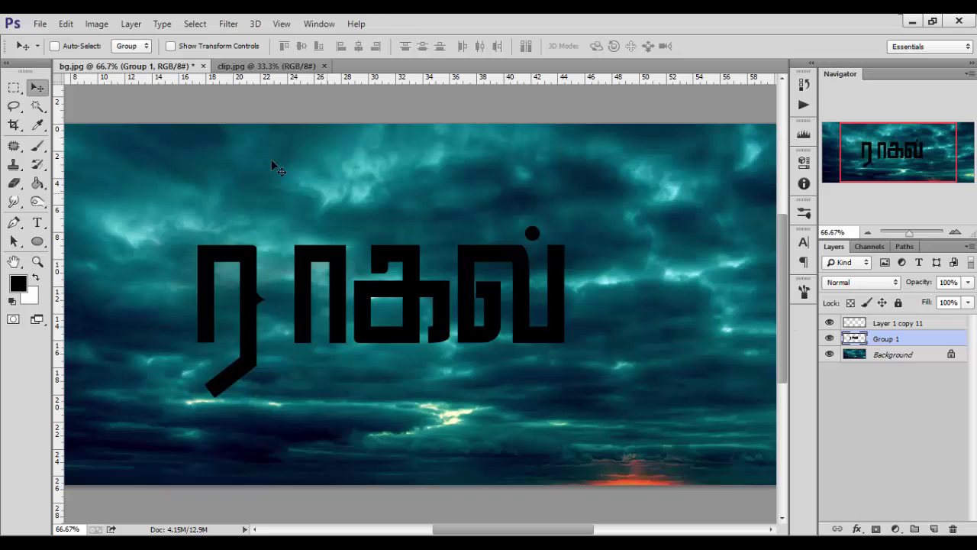
# Select the third and fourth letters with a marquee and move them right to widen the gap after the second
pyautogui.click(14, 88)
pyautogui.moveTo(654, 202); pyautogui.dragTo(352, 368)
pyautogui.click(37, 88)
pyautogui.moveTo(385, 309)
pyautogui.mouseDown()
pyautogui.moveTo(452, 313)
pyautogui.moveTo(405, 310)
pyautogui.mouseUp()
pyautogui.hotkey('ctrl', 'd')
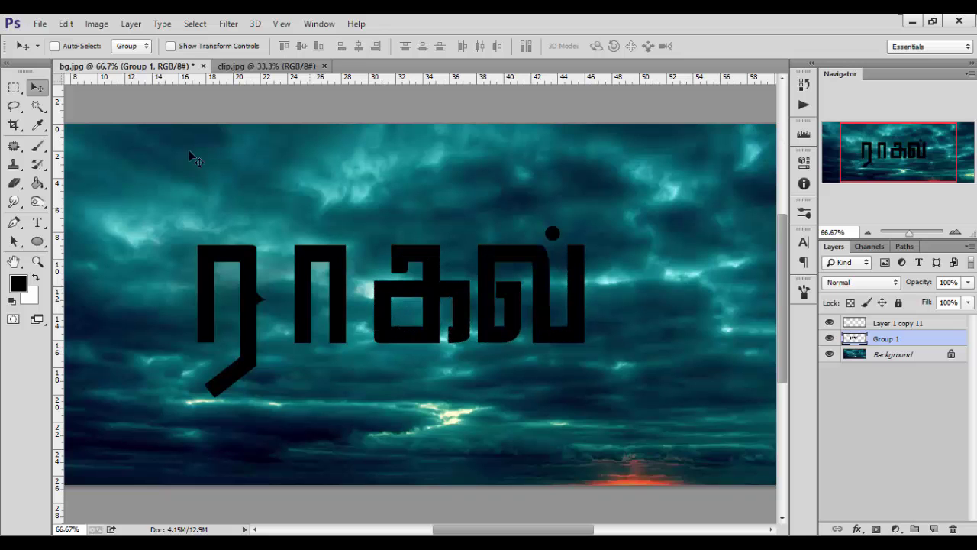
# Select the fourth letter with its dot and move it right, away from the third letter
pyautogui.click(13, 90)
pyautogui.moveTo(737, 224); pyautogui.dragTo(474, 363)
pyautogui.press('v')
pyautogui.moveTo(528, 300); pyautogui.dragTo(565, 309)
pyautogui.hotkey('ctrl', 'd')
# Duplicate the remaining spike onto the right edges of the other letters and of the inner stems in the first, second and fourth letters
pyautogui.click(860, 327)
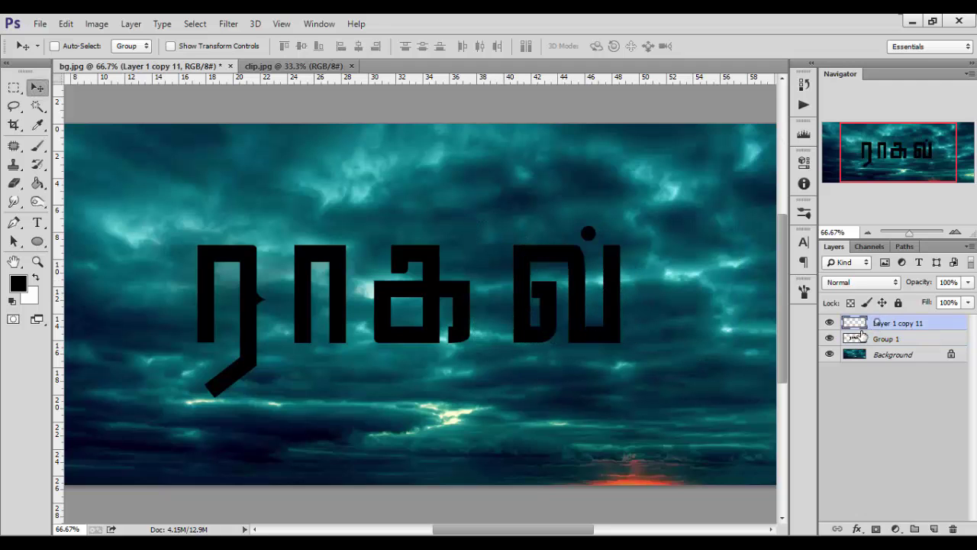
pyautogui.moveTo(275, 330); pyautogui.dragTo(620, 317)
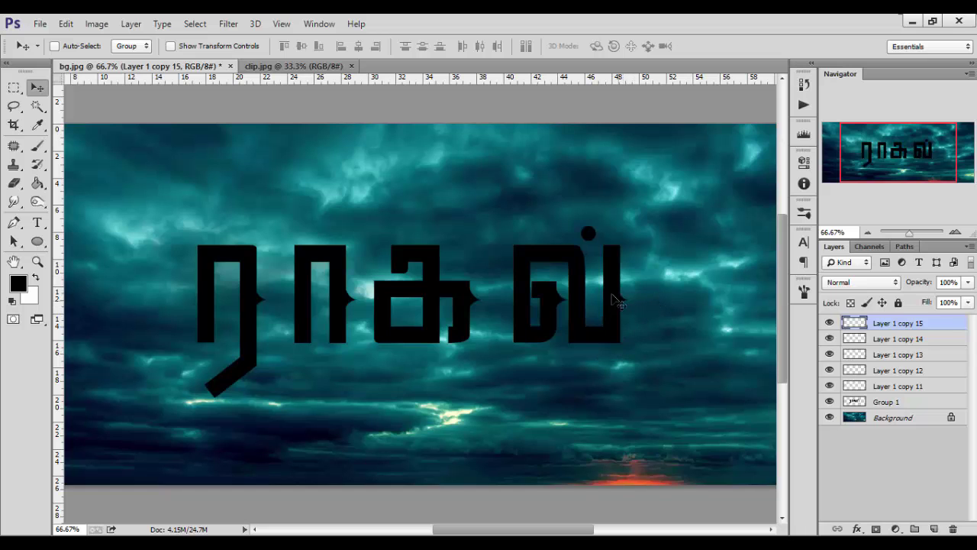
pyautogui.moveTo(599, 309); pyautogui.dragTo(219, 310)
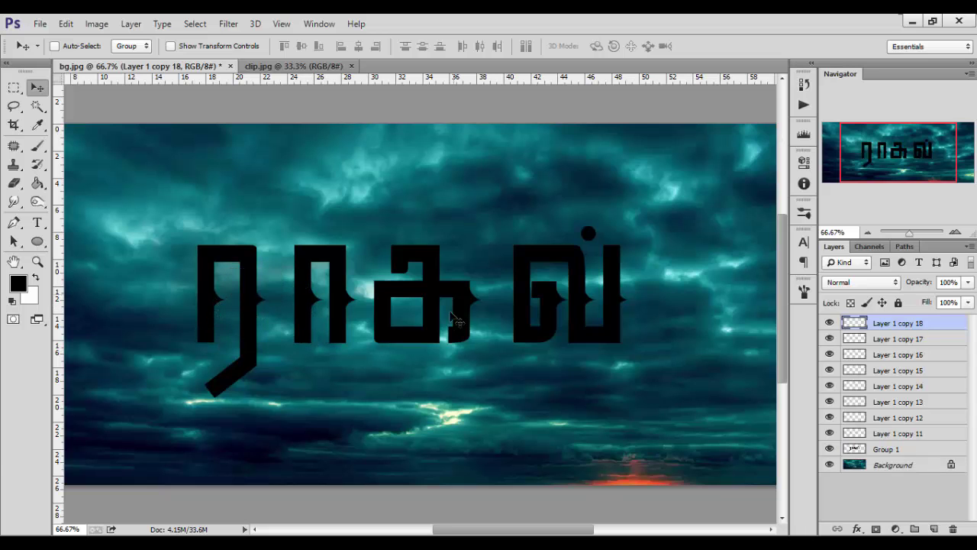
# Duplicate the spike, flip the copy horizontally and place it on the first letter's left edge
pyautogui.moveTo(304, 308); pyautogui.dragTo(217, 311)
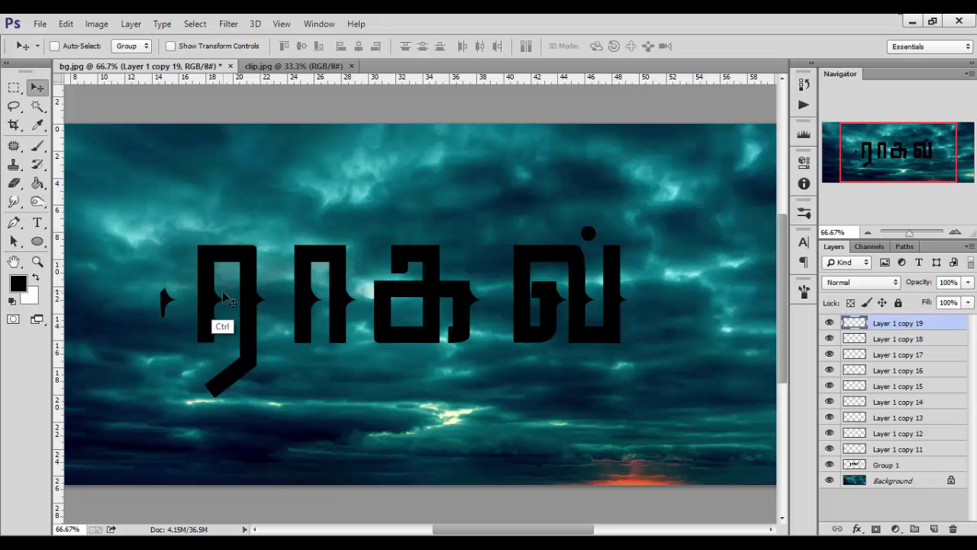
pyautogui.hotkey('ctrl', 't')
pyautogui.rightClick(165, 302)
pyautogui.click(183, 283)
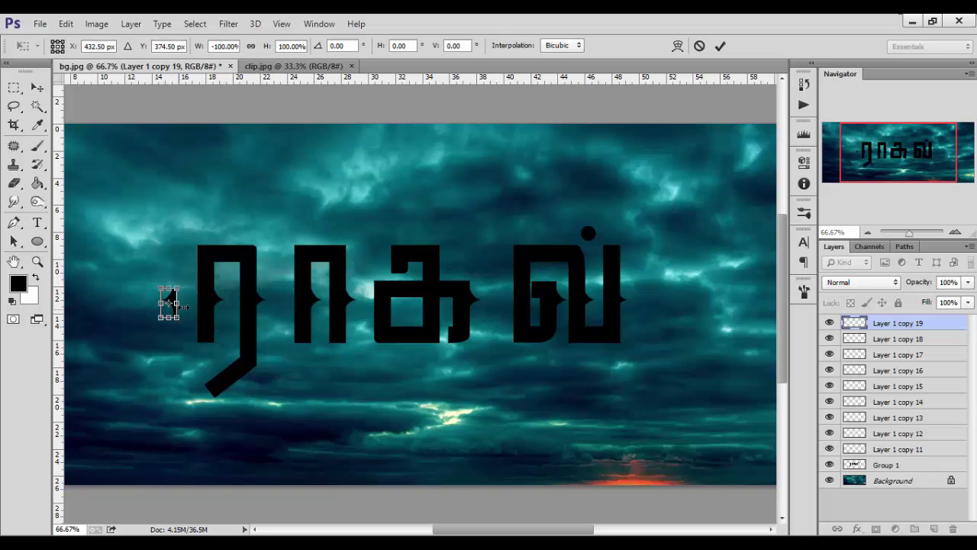
pyautogui.press('Return')
pyautogui.moveTo(187, 312); pyautogui.dragTo(214, 312)
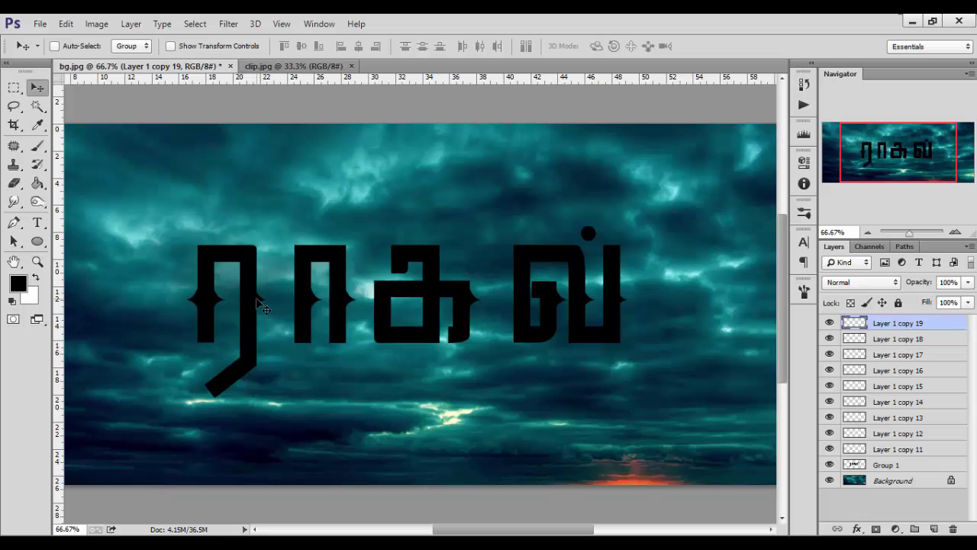
# Duplicate the flipped spike onto the left edges of the second, third and fourth letters
pyautogui.moveTo(255, 300); pyautogui.dragTo(388, 311)
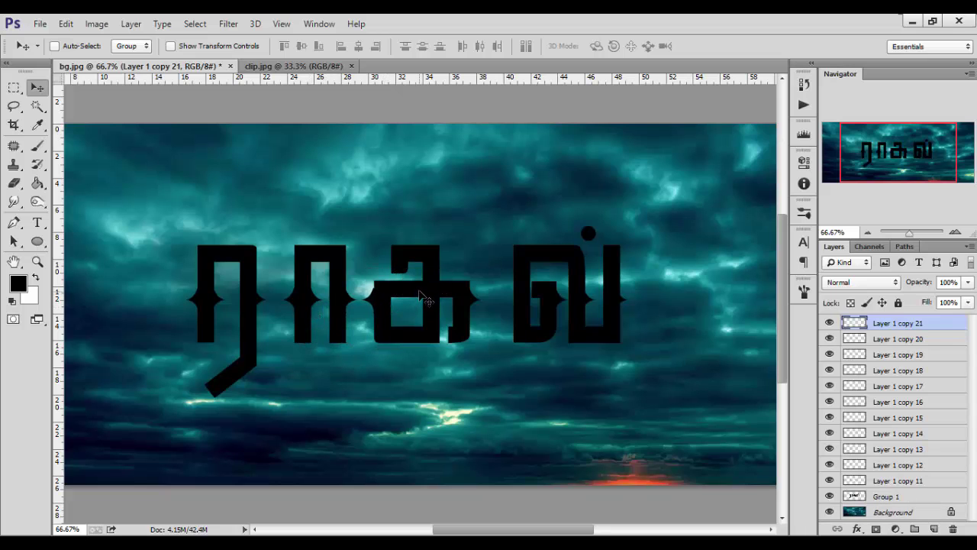
pyautogui.moveTo(412, 292); pyautogui.dragTo(644, 313)
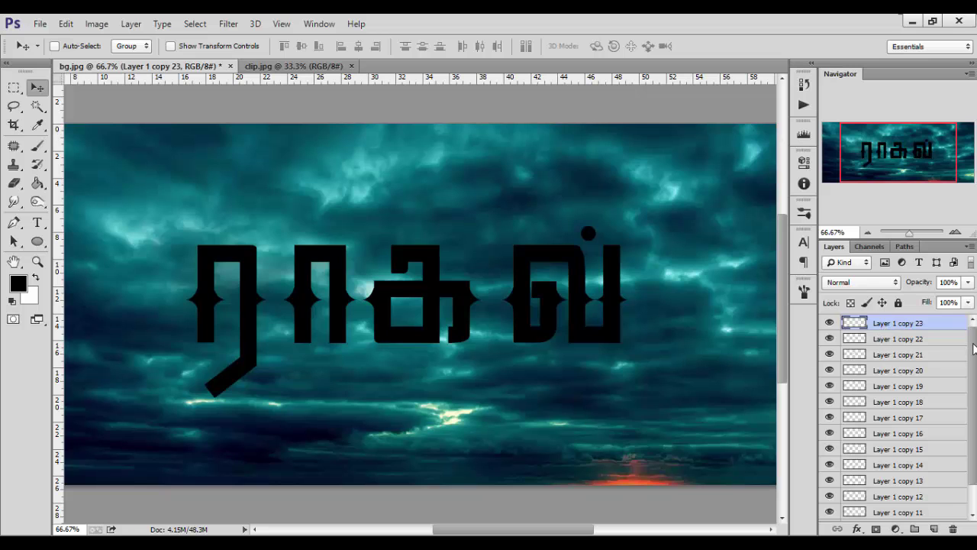
# Merge all the spike layers and Group 1 into a single layer
pyautogui.moveTo(975, 349); pyautogui.dragTo(970, 401)
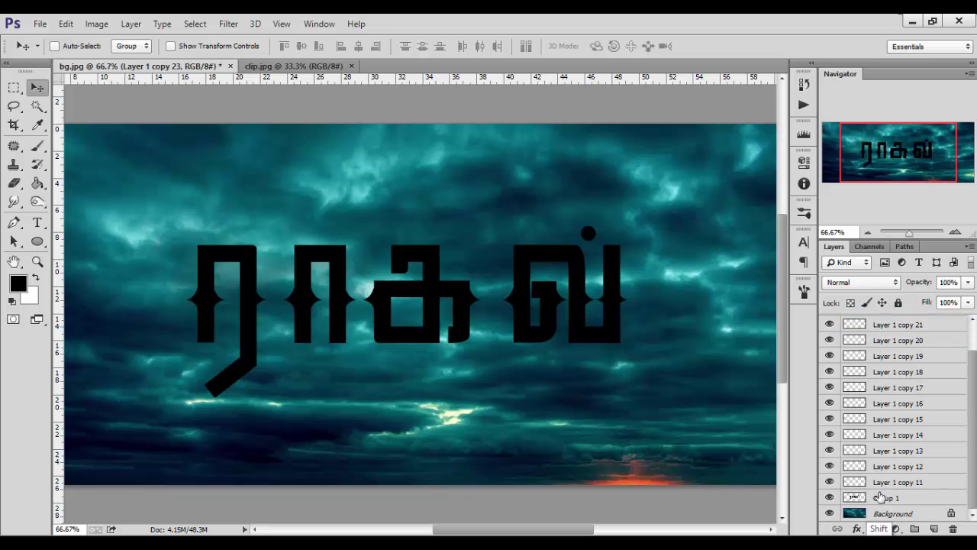
pyautogui.keyDown('shift'); pyautogui.click(881, 500); pyautogui.keyUp('shift')
pyautogui.moveTo(971, 405); pyautogui.dragTo(972, 365)
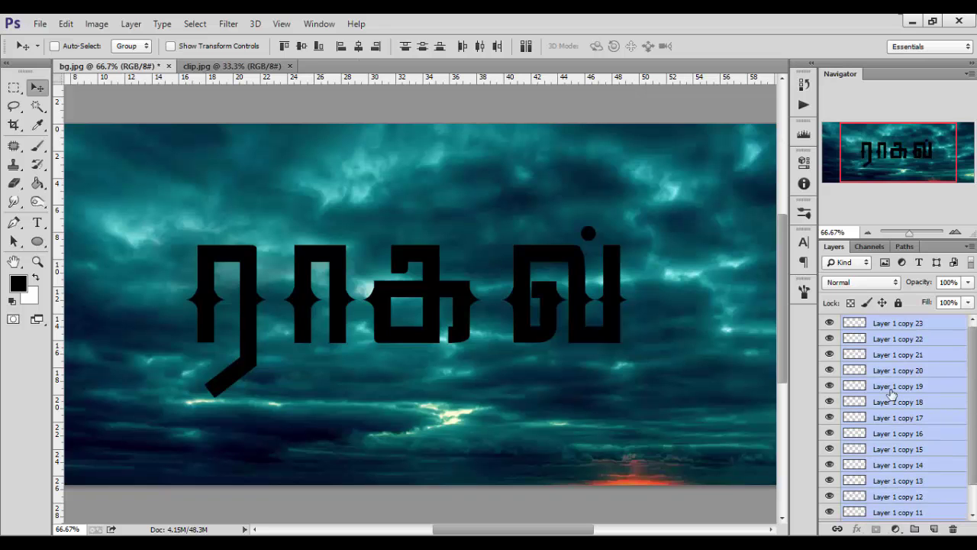
pyautogui.rightClick(898, 349)
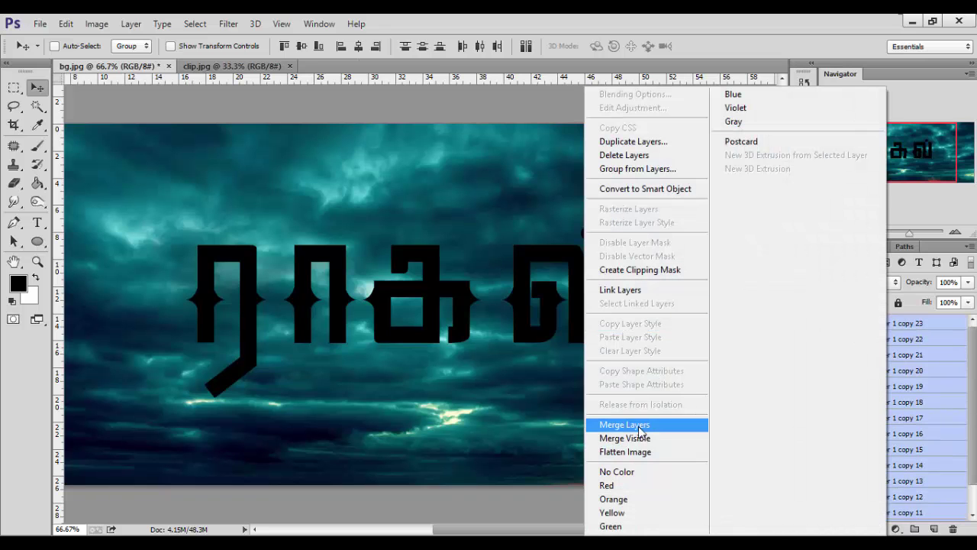
pyautogui.moveTo(964, 396); pyautogui.dragTo(966, 483)
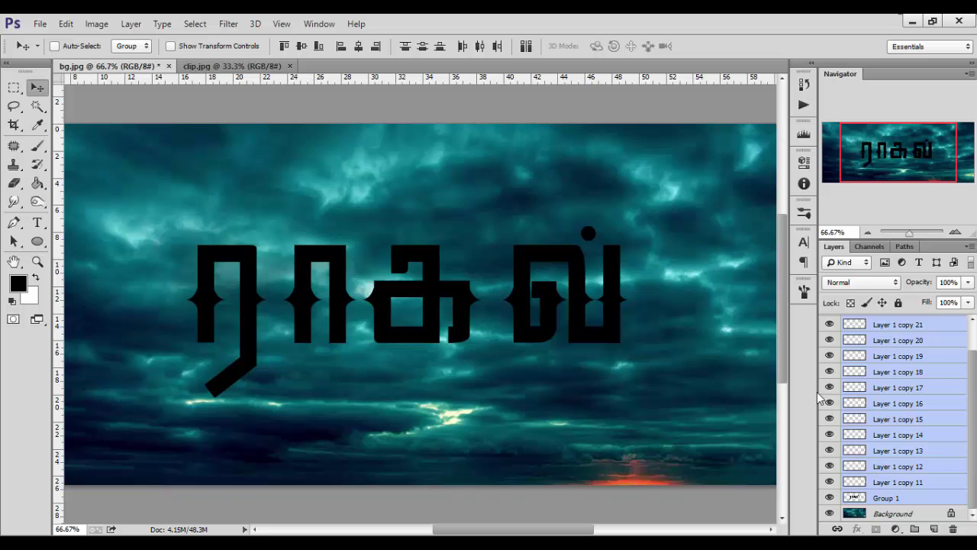
pyautogui.rightClick(899, 361)
pyautogui.click(648, 423)
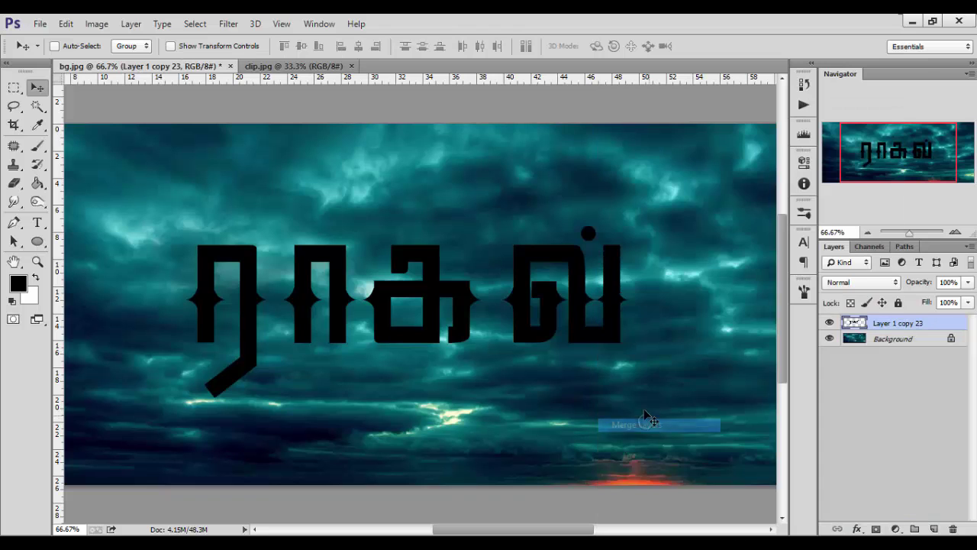
# Move the merged lettering slightly right and shift its last three letters left, closing the gap to the first letter's spike
pyautogui.moveTo(417, 314); pyautogui.dragTo(451, 308)
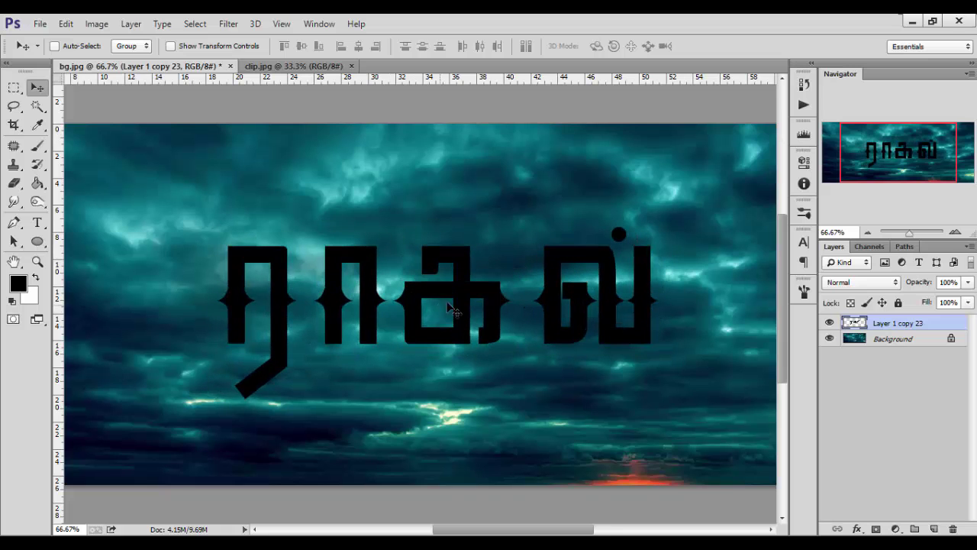
pyautogui.click(14, 87)
pyautogui.moveTo(698, 185); pyautogui.dragTo(305, 371)
pyautogui.click(36, 87)
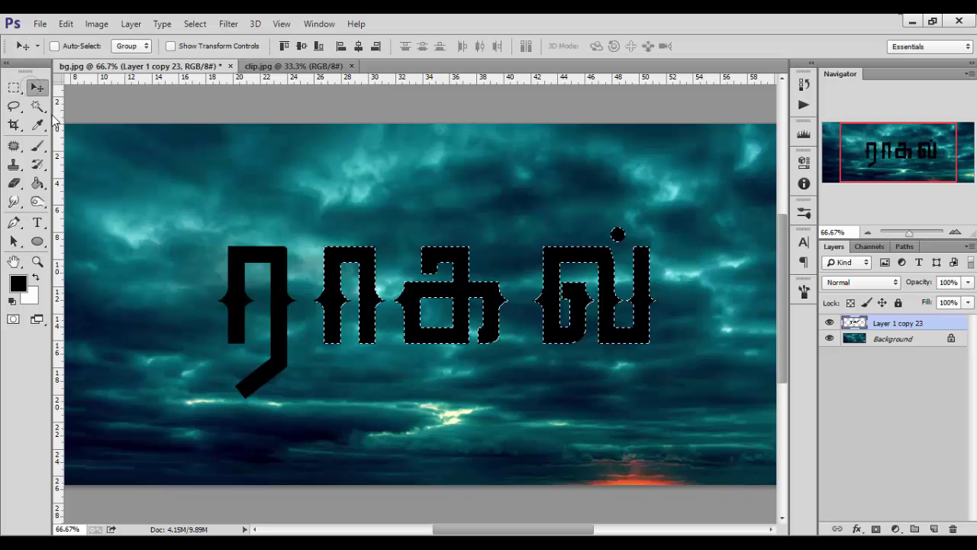
pyautogui.hotkey('shift', 'Left')
pyautogui.hotkey('shift', 'Left')
pyautogui.hotkey('shift', 'Left')
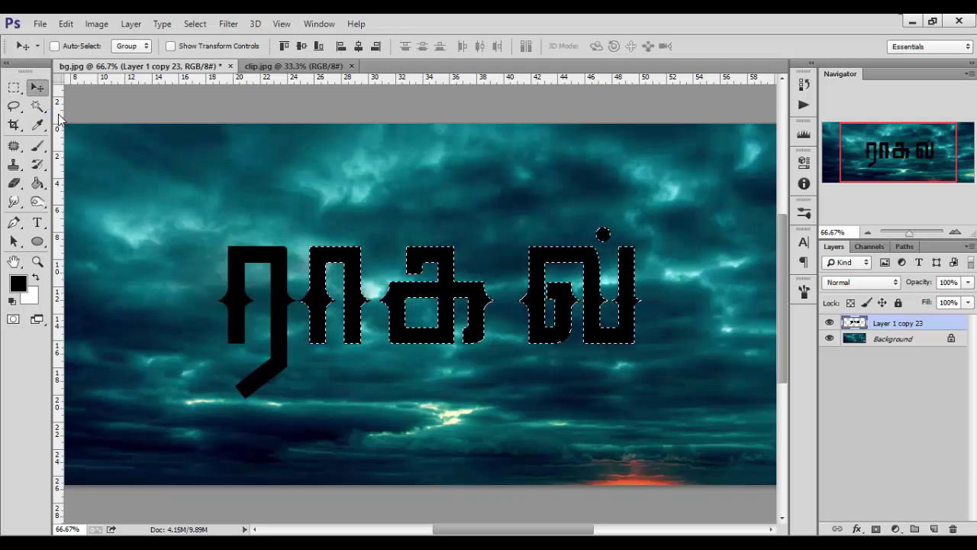
pyautogui.hotkey('ctrl', 'd')
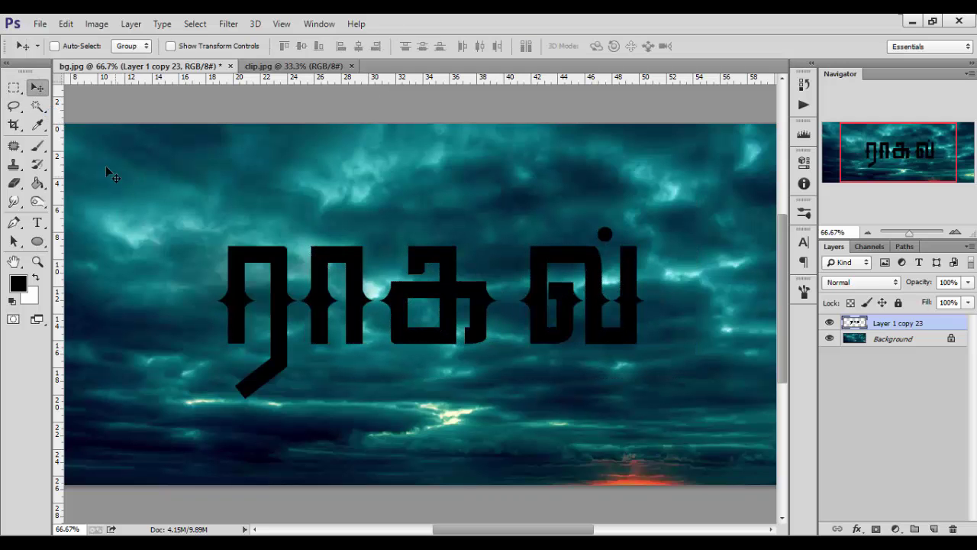
# Select the third and fourth letters with a marquee and nudge them slightly left
pyautogui.click(14, 87)
pyautogui.moveTo(739, 208); pyautogui.dragTo(379, 362)
pyautogui.click(37, 87)
pyautogui.press('Left')
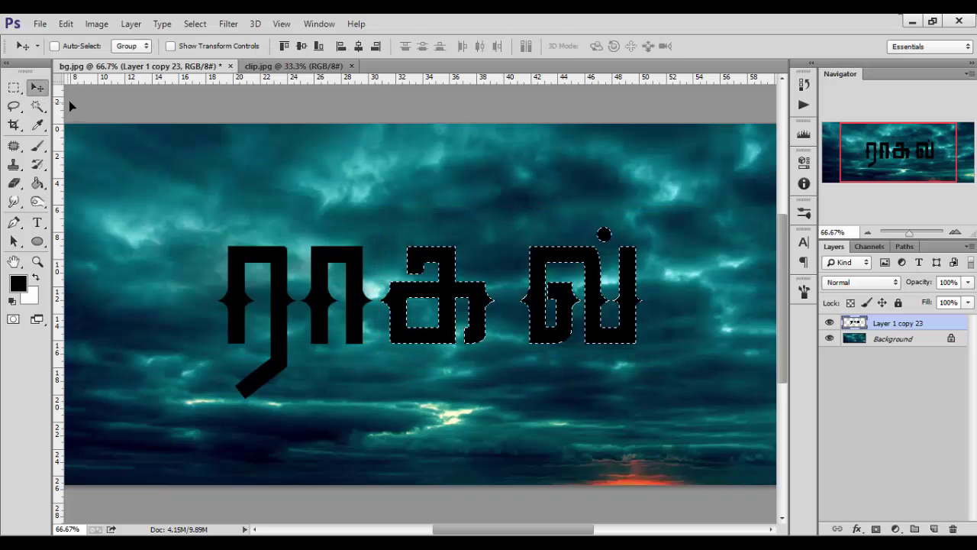
pyautogui.hotkey('ctrl', 'd')
# Select the fourth letter with its dot and shift it left until its spike nearly meets the third letter's
pyautogui.click(14, 87)
pyautogui.moveTo(709, 191); pyautogui.dragTo(508, 375)
pyautogui.click(37, 87)
pyautogui.press('Left')
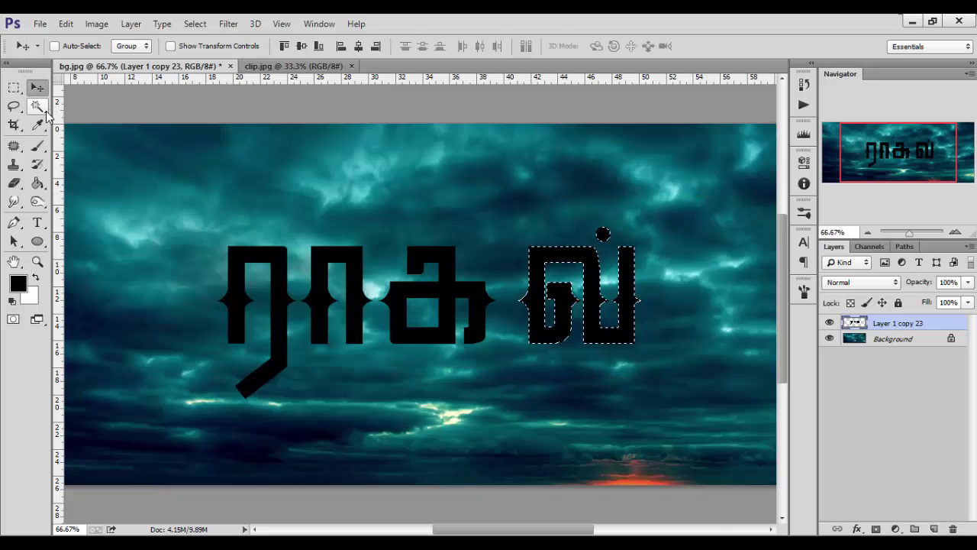
pyautogui.hotkey('shift', 'Left')
pyautogui.hotkey('shift', 'Left')
pyautogui.hotkey('shift', 'Left')
pyautogui.press('Left')
pyautogui.press('Left')
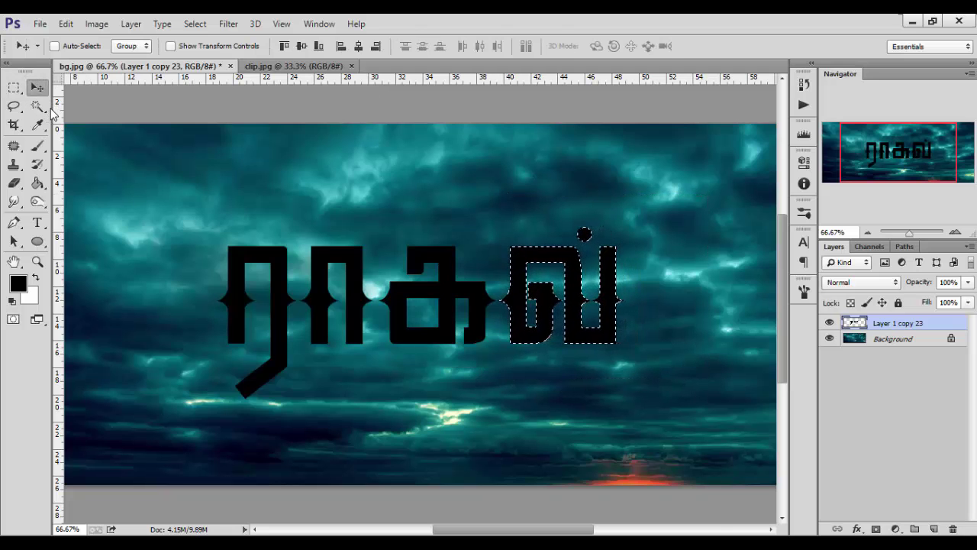
pyautogui.hotkey('ctrl', 'd')
# Draw a curved corner spike path at the first letter's upper-left corner with the Pen tool and convert it to a selection
pyautogui.moveTo(474, 317); pyautogui.dragTo(461, 332)
pyautogui.keyDown('ctrl'); pyautogui.click(344, 299); pyautogui.keyUp('ctrl')
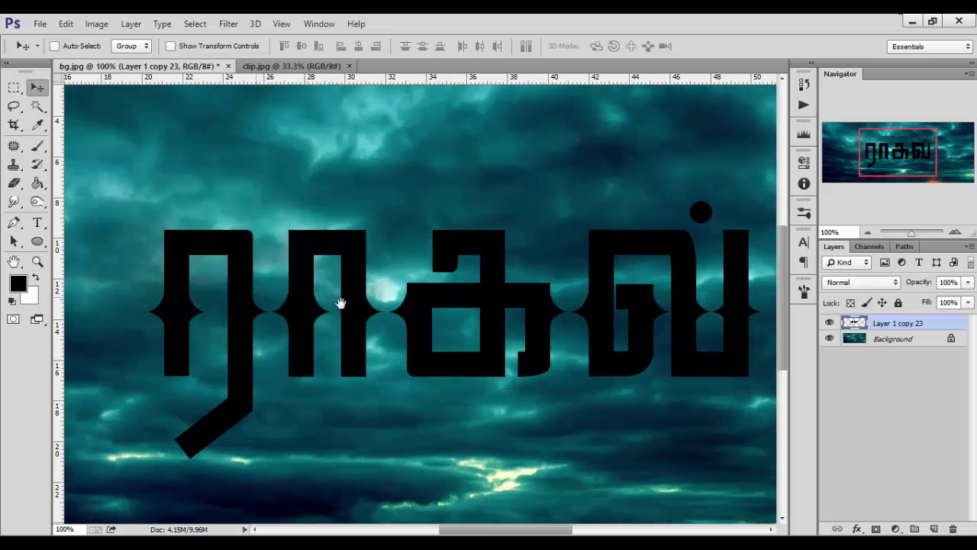
pyautogui.keyDown('ctrl'); pyautogui.click(341, 303); pyautogui.keyUp('ctrl')
pyautogui.press('e')
pyautogui.keyDown('ctrl'); pyautogui.click(260, 239); pyautogui.keyUp('ctrl')
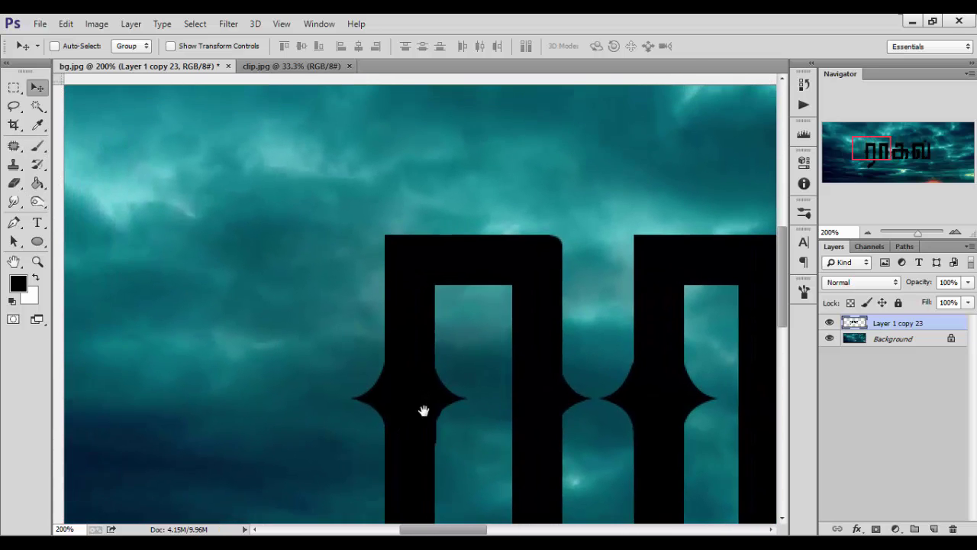
pyautogui.click(11, 221)
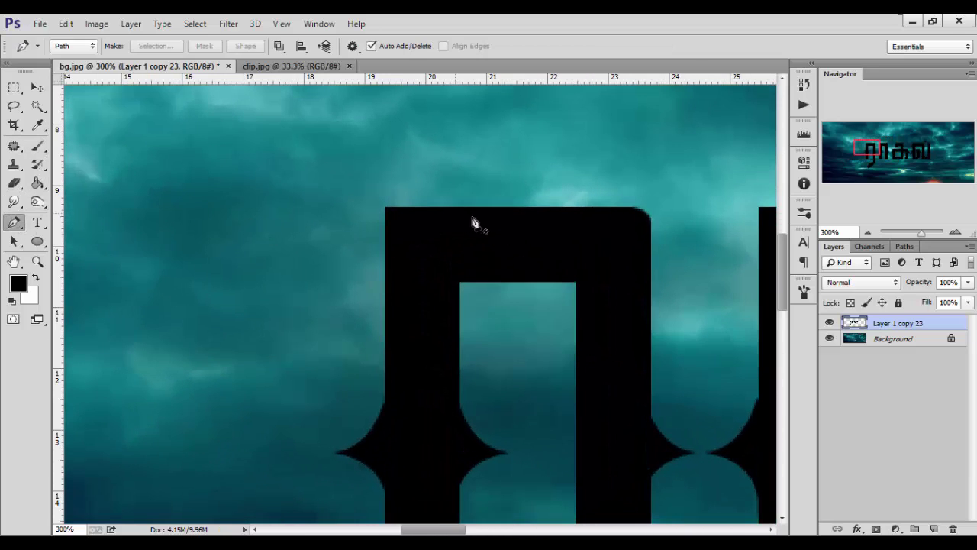
pyautogui.press('shift')
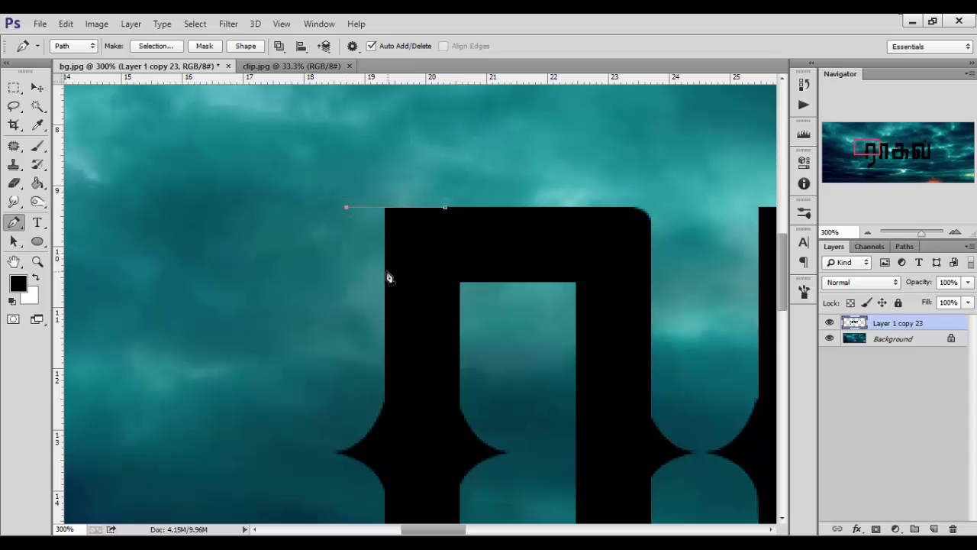
pyautogui.moveTo(385, 274); pyautogui.dragTo(386, 333)
pyautogui.moveTo(445, 208); pyautogui.dragTo(471, 262)
pyautogui.hotkey('ctrl', 'Return')
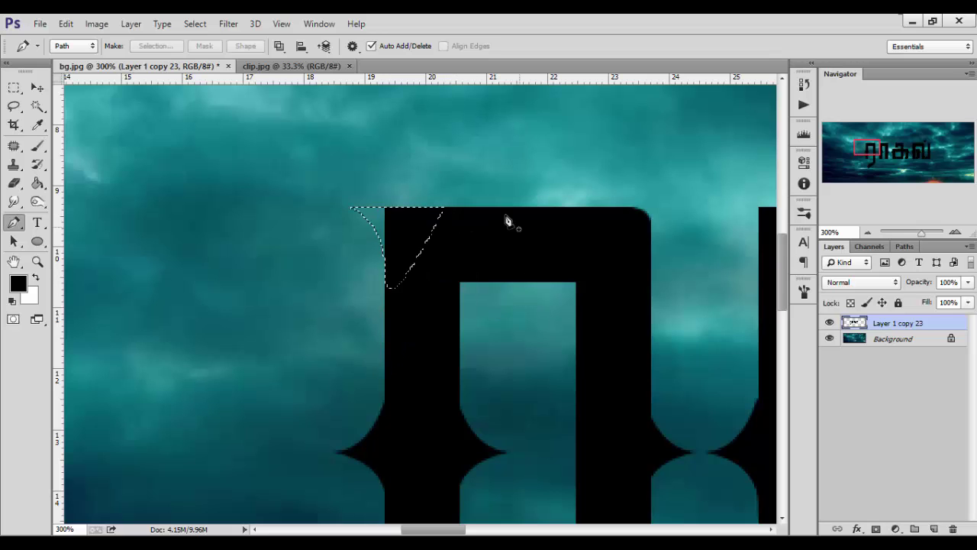
# Fill the corner spike selection with black on a new layer and deselect it
pyautogui.click(934, 529)
pyautogui.hotkey('alt', 'BackSpace')
pyautogui.press('b')
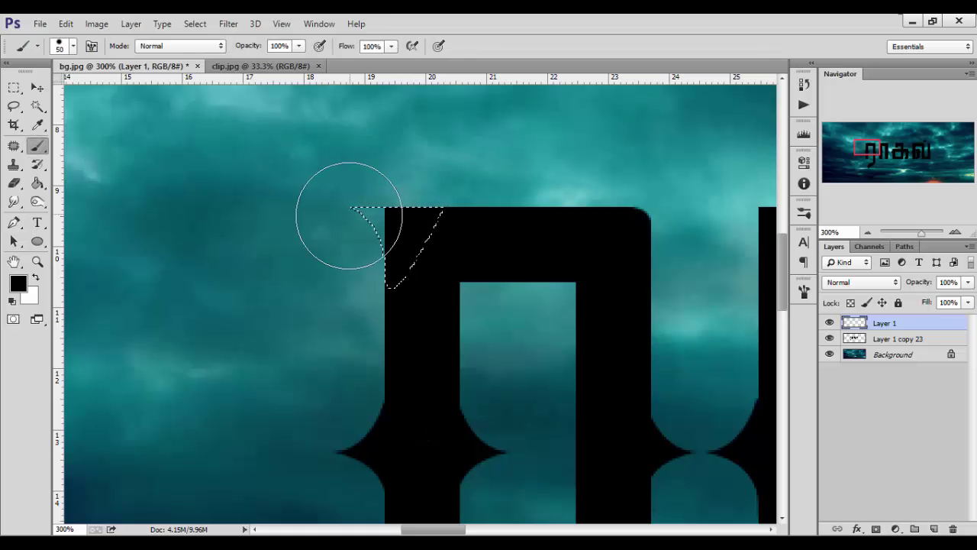
pyautogui.hotkey('ctrl', 'd')
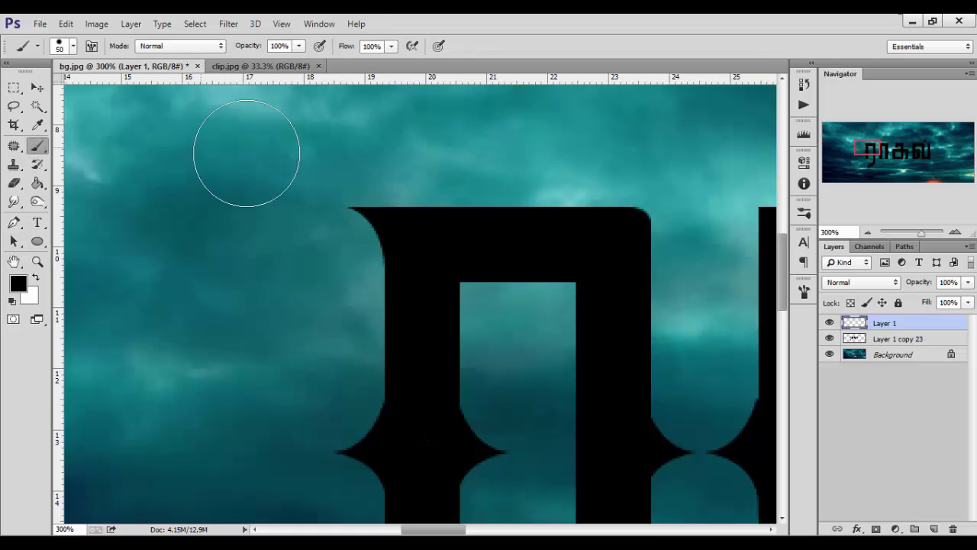
# Place copies of the corner spike on the upper-left corners of the second, third and fourth letters and the fourth letter's last stem
pyautogui.hotkey('ctrl', '0')
pyautogui.hotkey('ctrl', '+')
pyautogui.hotkey('ctrl', '+')
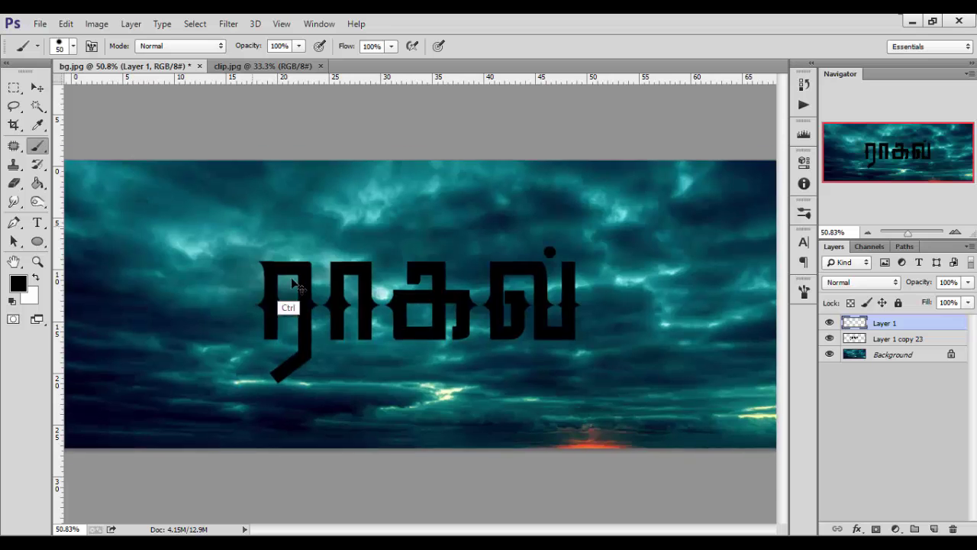
pyautogui.moveTo(199, 312); pyautogui.dragTo(367, 321)
pyautogui.hotkey('ctrl', 'j')
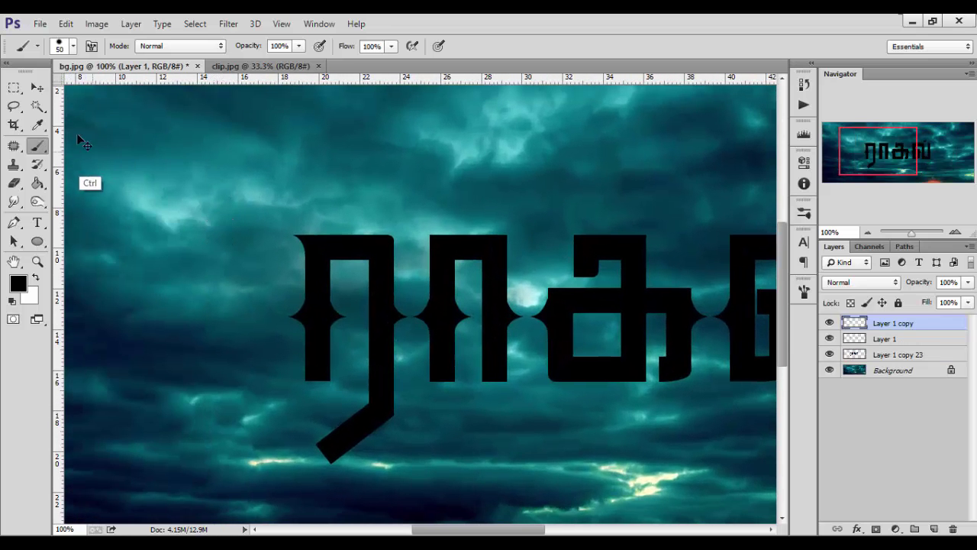
pyautogui.press('v')
pyautogui.moveTo(342, 259); pyautogui.dragTo(548, 297)
pyautogui.hotkey('ctrl', 'j')
pyautogui.hotkey('ctrl', 'j')
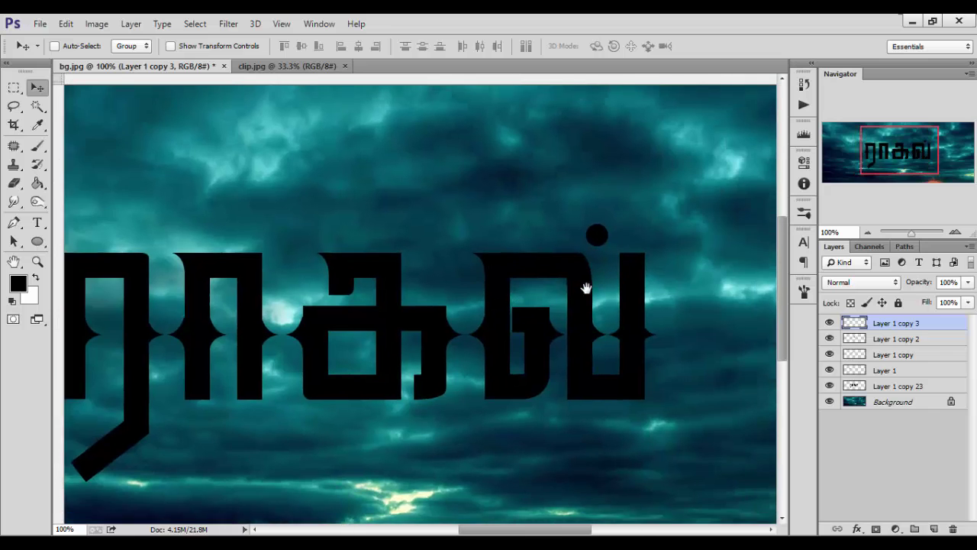
pyautogui.moveTo(477, 288); pyautogui.dragTo(610, 298)
# Copy the corner spike, flip it vertically and horizontally, and place it at the lower-right corner of the last stem
pyautogui.moveTo(596, 334); pyautogui.dragTo(643, 337)
pyautogui.hotkey('ctrl', 't')
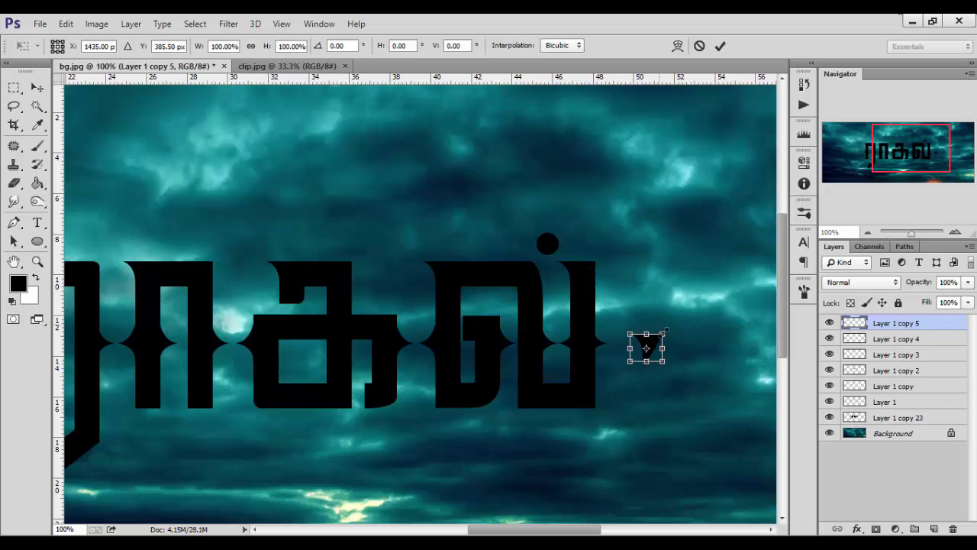
pyautogui.rightClick(655, 356)
pyautogui.click(685, 348)
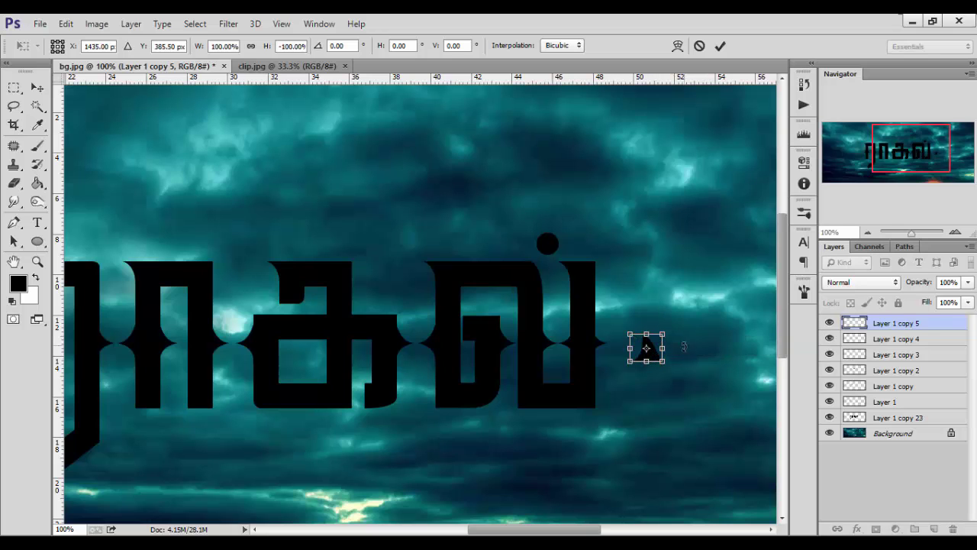
pyautogui.rightClick(660, 357)
pyautogui.click(692, 329)
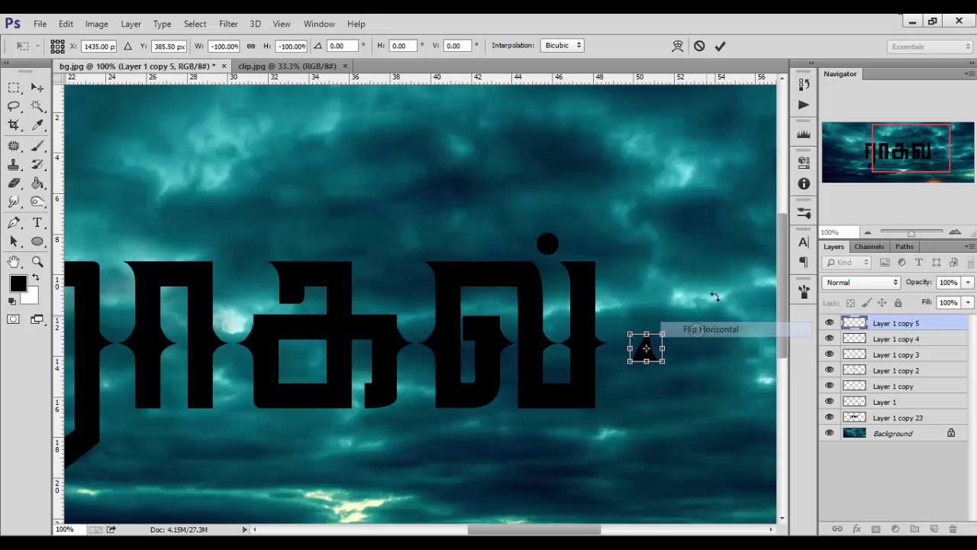
pyautogui.press('Return')
pyautogui.moveTo(623, 386); pyautogui.dragTo(594, 406)
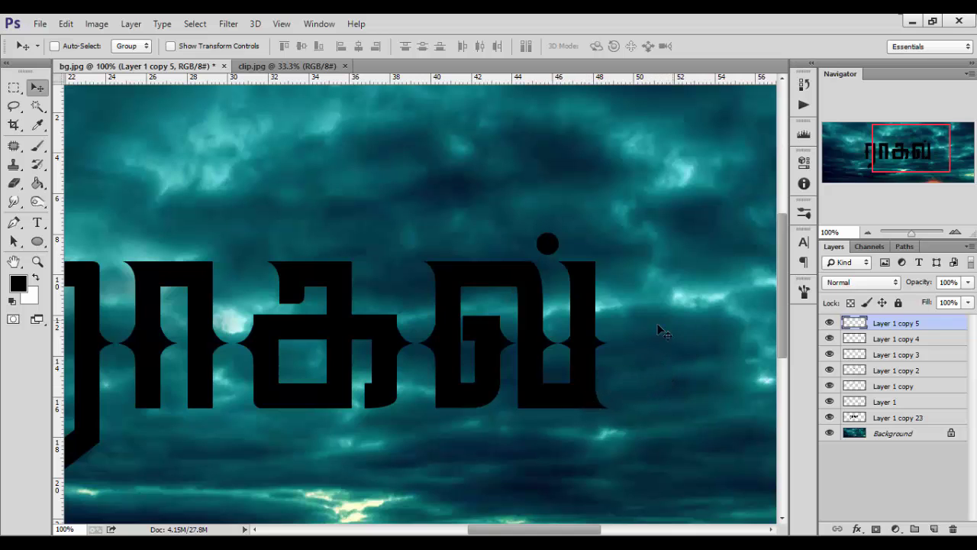
# Place copies of the flipped spike at the lower-right corners of the third letter's box, the second letter's stems and the first letter's left stem
pyautogui.moveTo(592, 411); pyautogui.dragTo(367, 400)
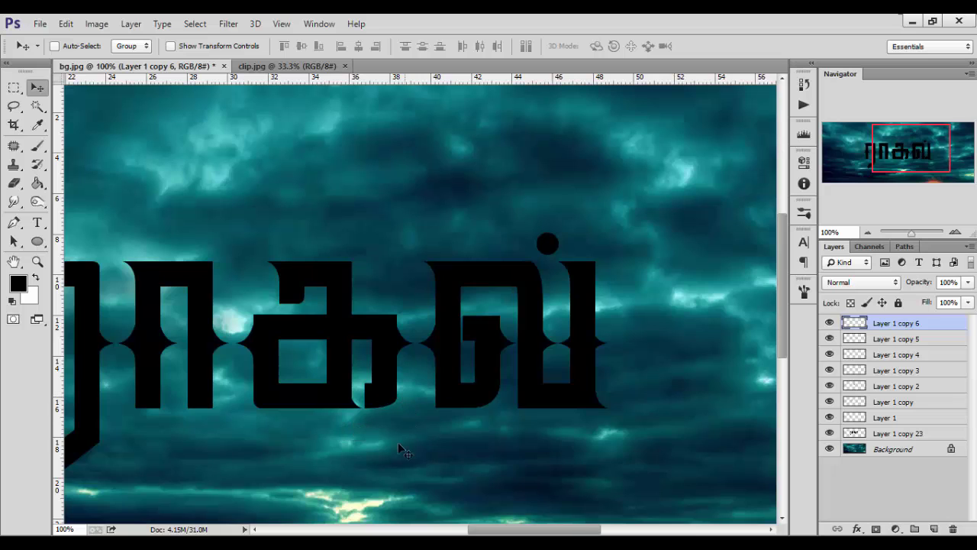
pyautogui.hscroll(-3, 413, 439)
pyautogui.moveTo(443, 390); pyautogui.dragTo(183, 398)
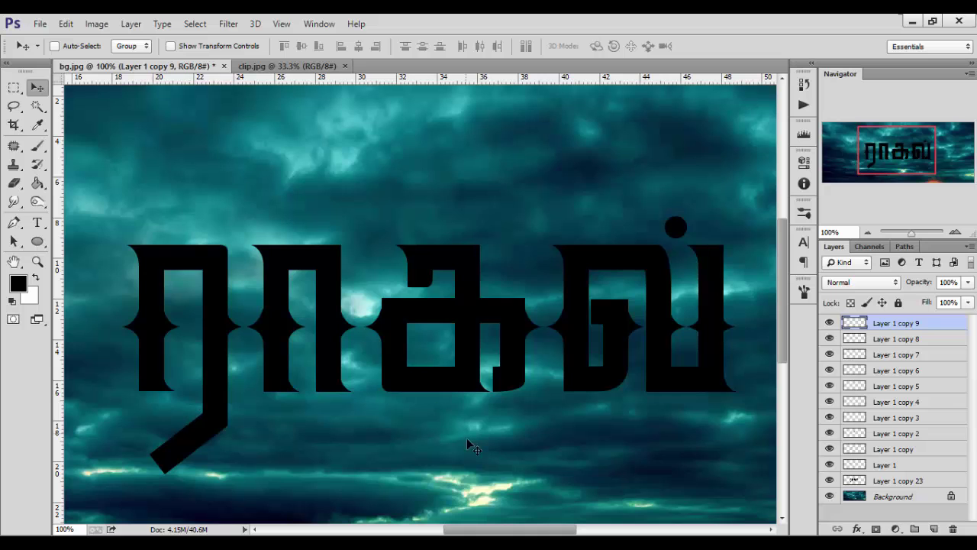
# Select all the spike layers together with the lettering layer and merge them into one layer
pyautogui.moveTo(375, 463); pyautogui.dragTo(407, 415)
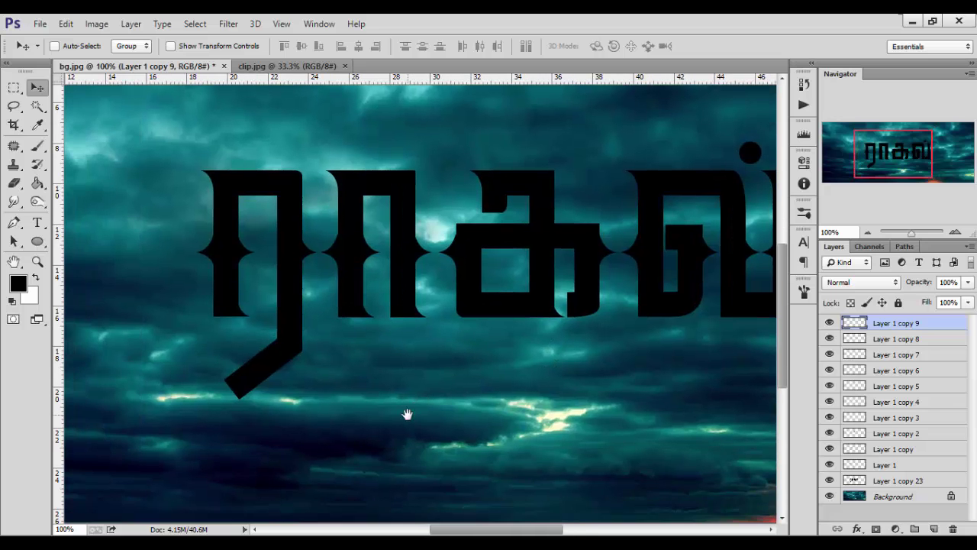
pyautogui.keyDown('shift'); pyautogui.click(882, 482); pyautogui.keyUp('shift')
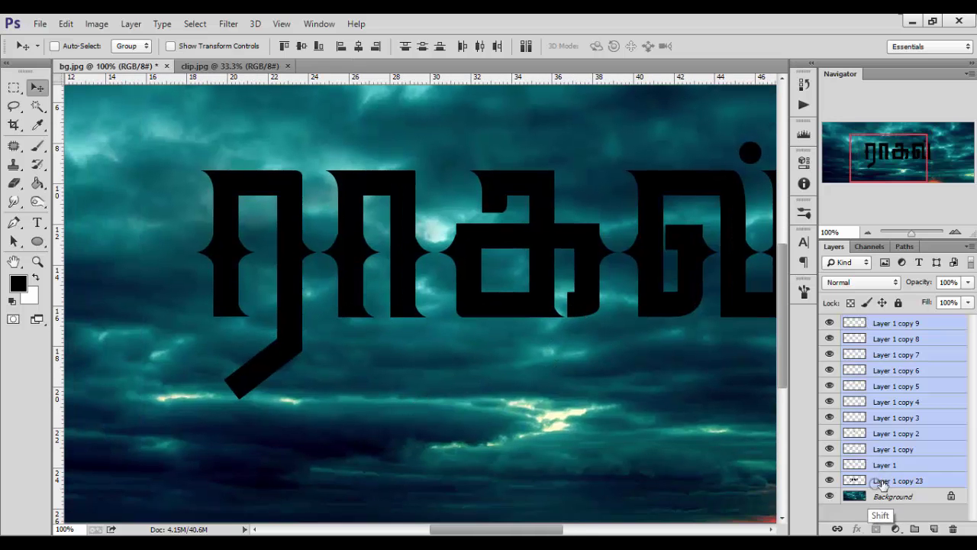
pyautogui.rightClick(879, 382)
pyautogui.click(663, 424)
# Draw a curved Pen path around the inner hook tip at the third letter's lower-right part and convert it to a selection
pyautogui.hotkey('ctrl', '+')
pyautogui.moveTo(646, 345); pyautogui.dragTo(577, 336)
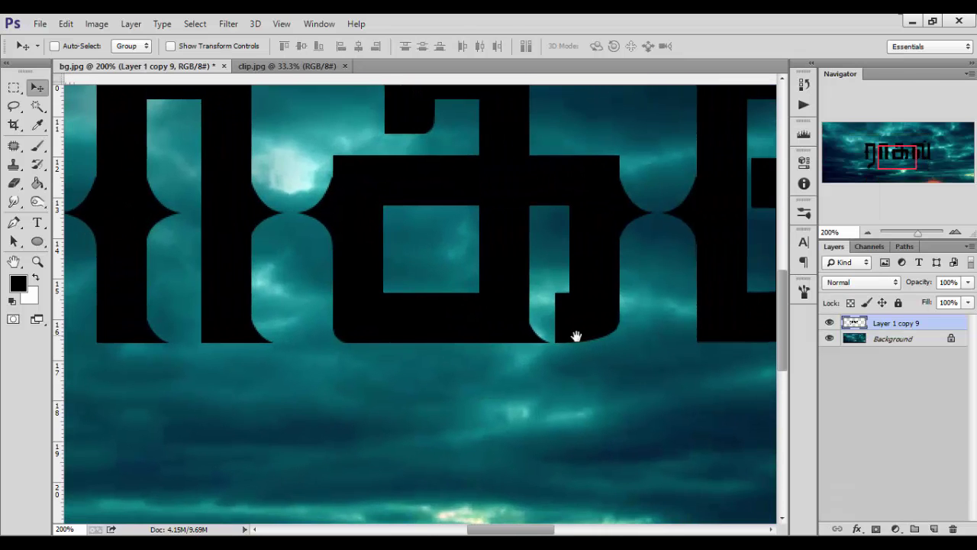
pyautogui.hotkey('ctrl', '+')
pyautogui.click(13, 106)
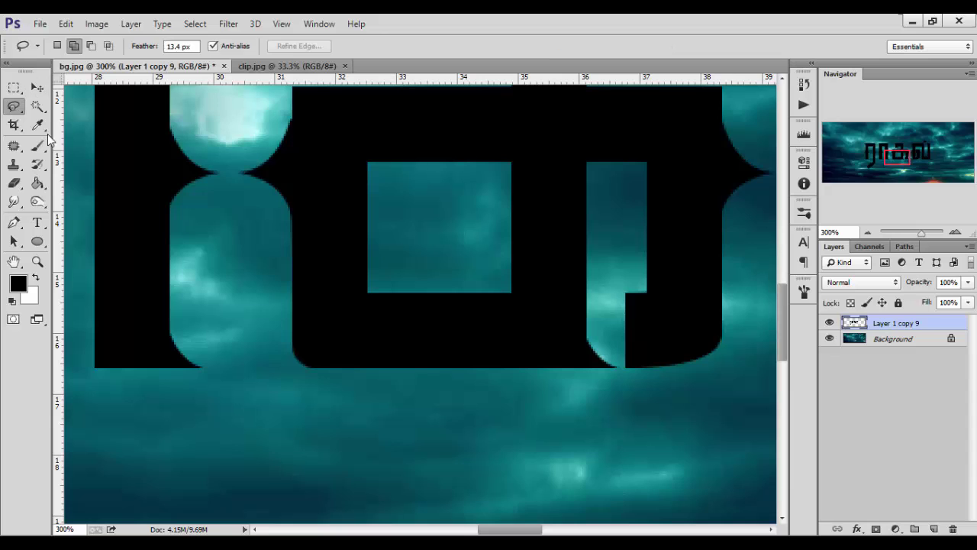
pyautogui.click(13, 222)
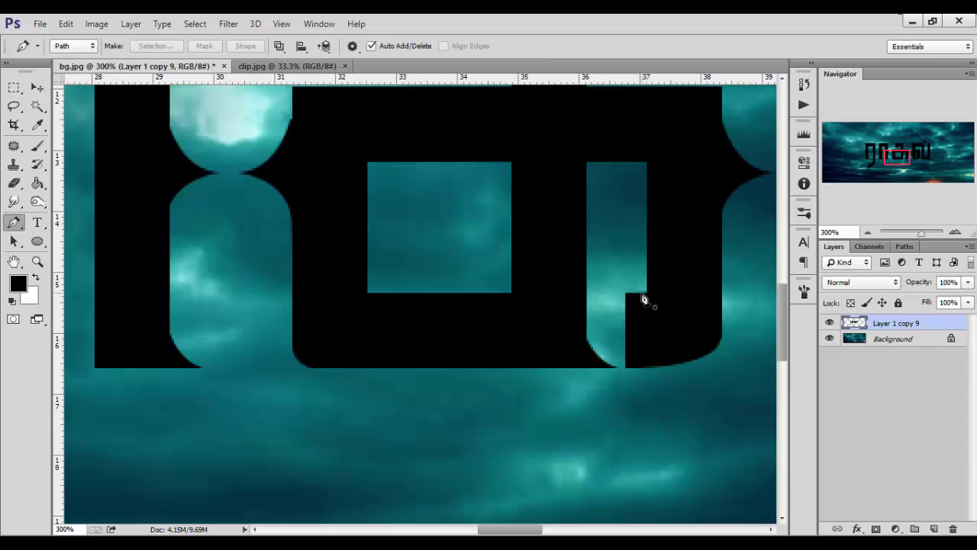
pyautogui.click(638, 293)
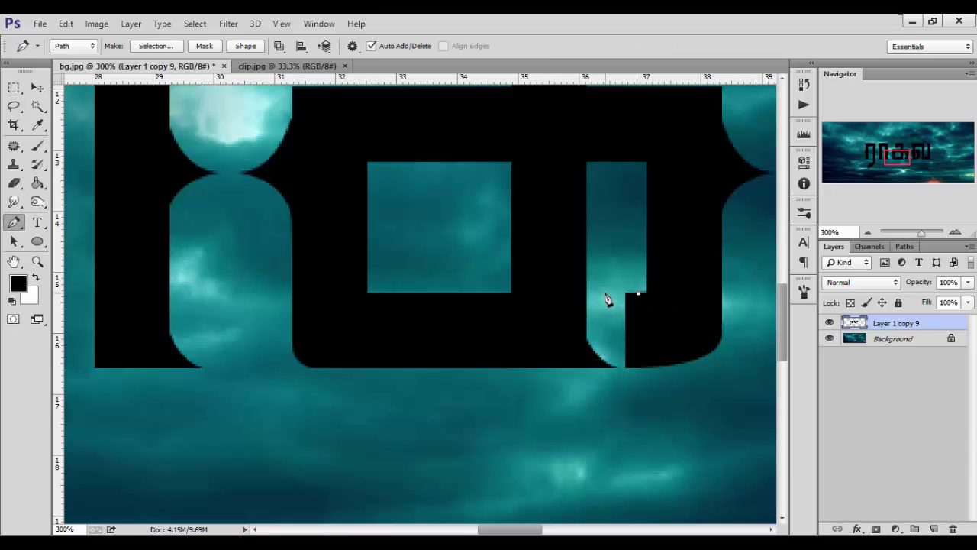
pyautogui.keyDown('shift'); pyautogui.click(605, 298); pyautogui.keyUp('shift')
pyautogui.moveTo(627, 371); pyautogui.dragTo(674, 402)
pyautogui.press('ctrl')
pyautogui.moveTo(633, 375)
pyautogui.mouseDown()
pyautogui.moveTo(597, 317)
pyautogui.moveTo(593, 340)
pyautogui.moveTo(592, 330)
pyautogui.moveTo(636, 363)
pyautogui.mouseUp()
pyautogui.hotkey('ctrl', 'z')
pyautogui.moveTo(594, 321); pyautogui.dragTo(592, 348)
pyautogui.moveTo(633, 373); pyautogui.dragTo(645, 319)
pyautogui.click(640, 294)
pyautogui.hotkey('ctrl', 'Return')
# Paint the hook selection black with the Brush tool, deselect it and reduce the brush size to 6 px
pyautogui.click(37, 146)
pyautogui.moveTo(611, 329)
pyautogui.mouseDown()
pyautogui.moveTo(589, 343)
pyautogui.moveTo(600, 338)
pyautogui.mouseUp()
pyautogui.hotkey('ctrl', 'd')
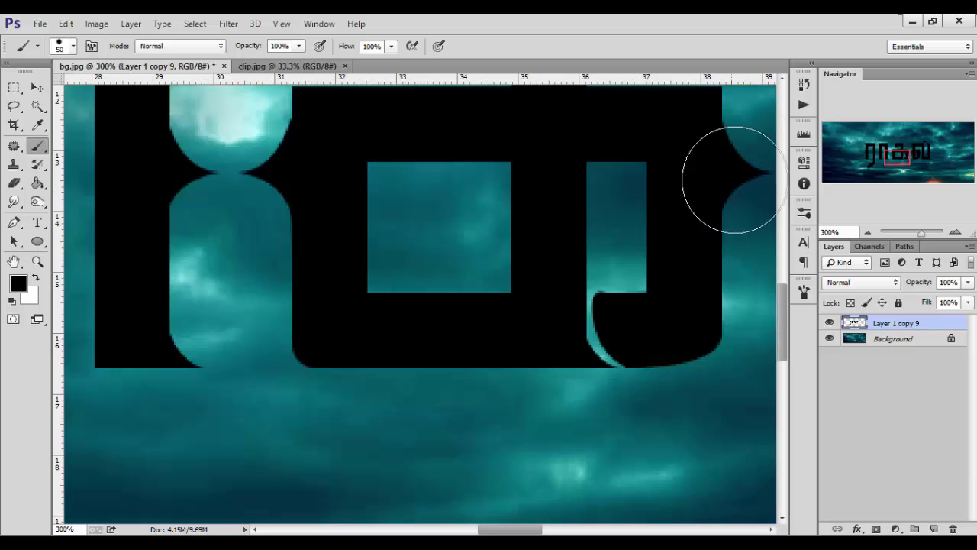
pyautogui.press('[')
pyautogui.press('[')
pyautogui.press('[')
pyautogui.press('[')
pyautogui.press('[')
pyautogui.press('[')
pyautogui.press('[')
pyautogui.press('[')
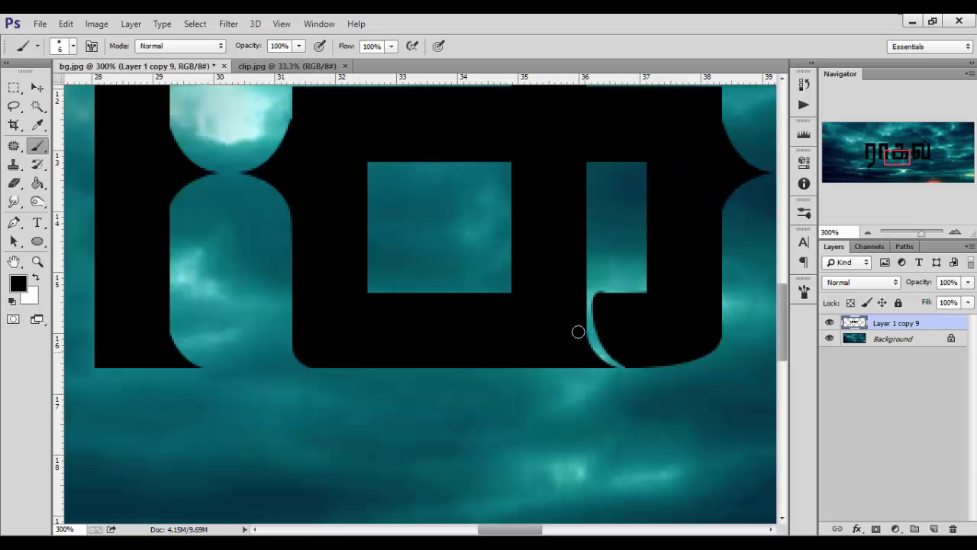
# Switch to clip.jpg and move its grunge texture into the bg.jpg document as a new layer
pyautogui.hotkey('ctrl', '0')
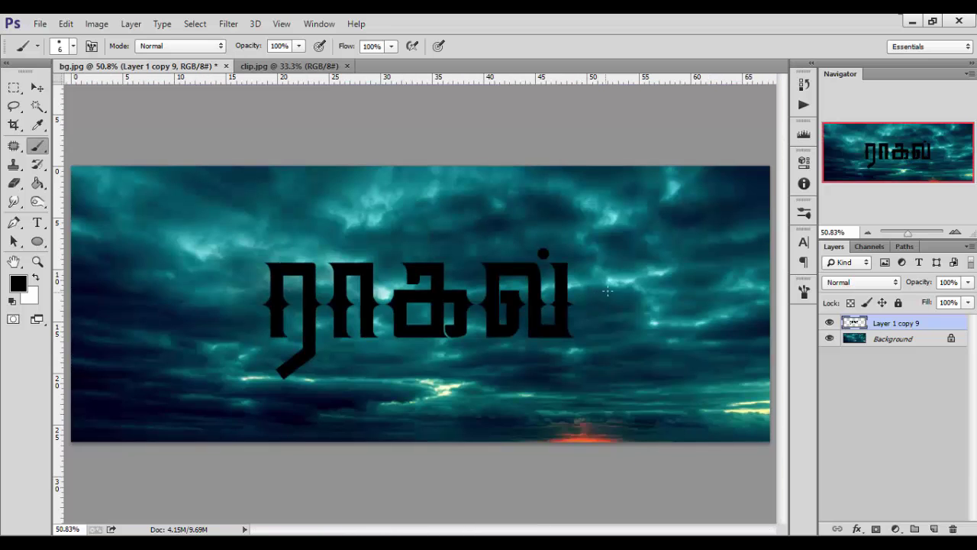
pyautogui.hotkey('ctrl', '+')
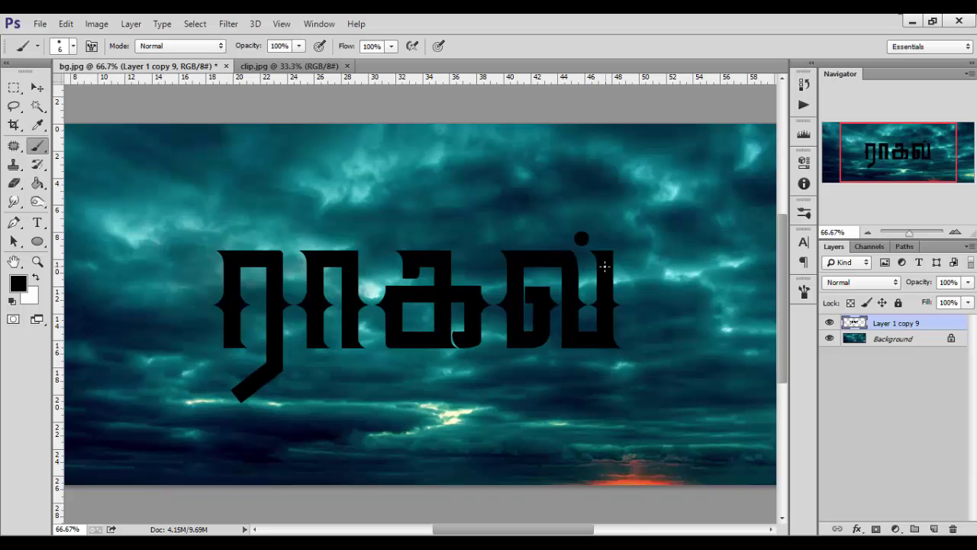
pyautogui.hotkey('ctrl', '-')
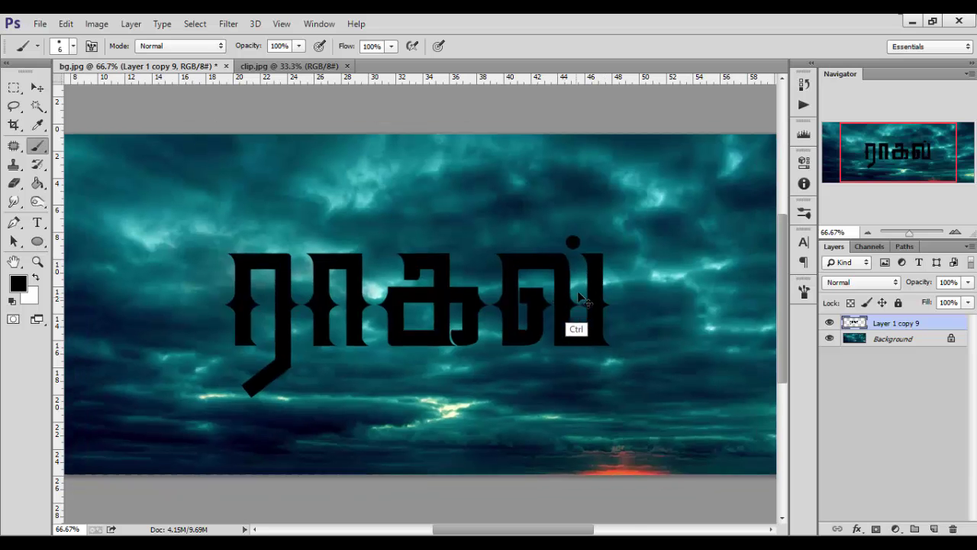
pyautogui.click(281, 67)
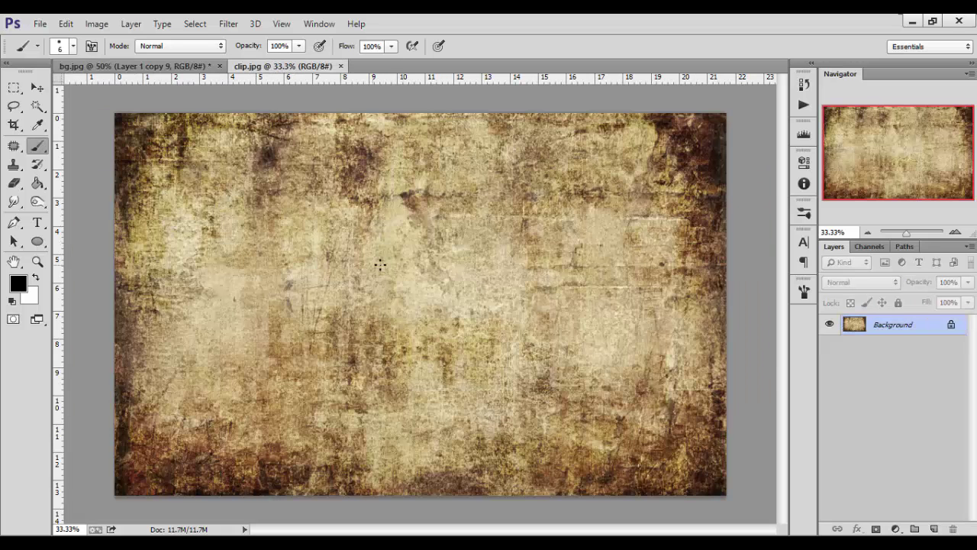
pyautogui.click(37, 88)
pyautogui.moveTo(330, 243); pyautogui.dragTo(504, 303)
# Scale the grunge texture down to about a third of its size and position it to cover the whole lettering
pyautogui.hotkey('ctrl', '-')
pyautogui.hotkey('ctrl', '-')
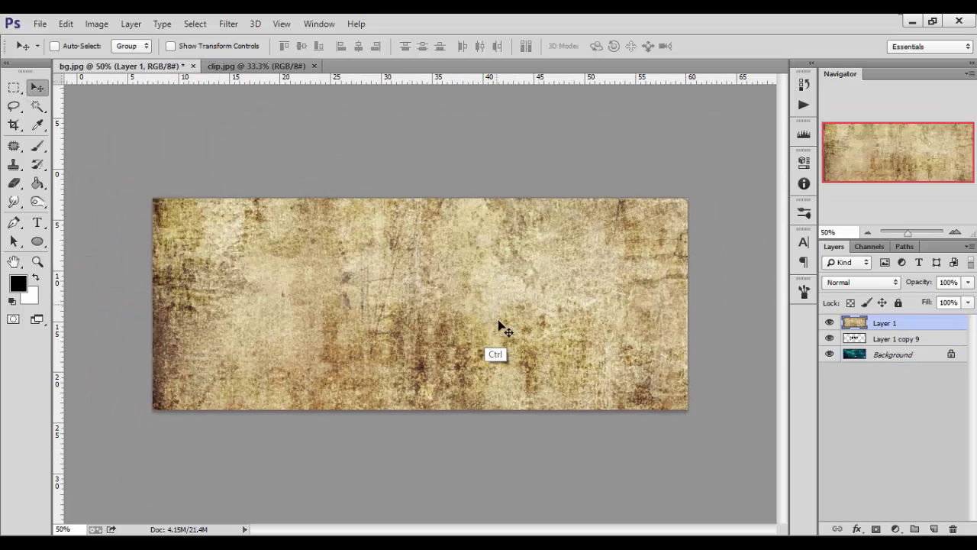
pyautogui.hotkey('ctrl', '-')
pyautogui.hotkey('ctrl', '-')
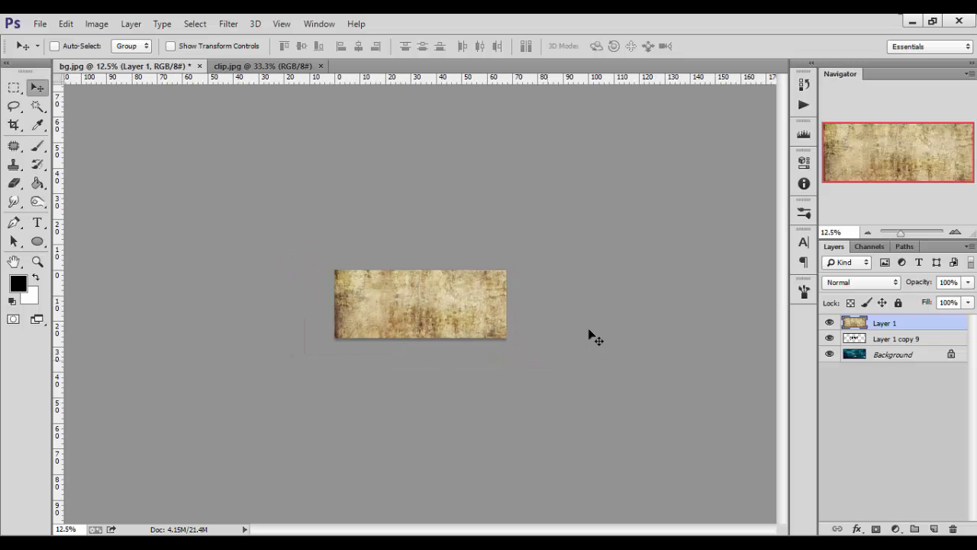
pyautogui.hotkey('ctrl', 't')
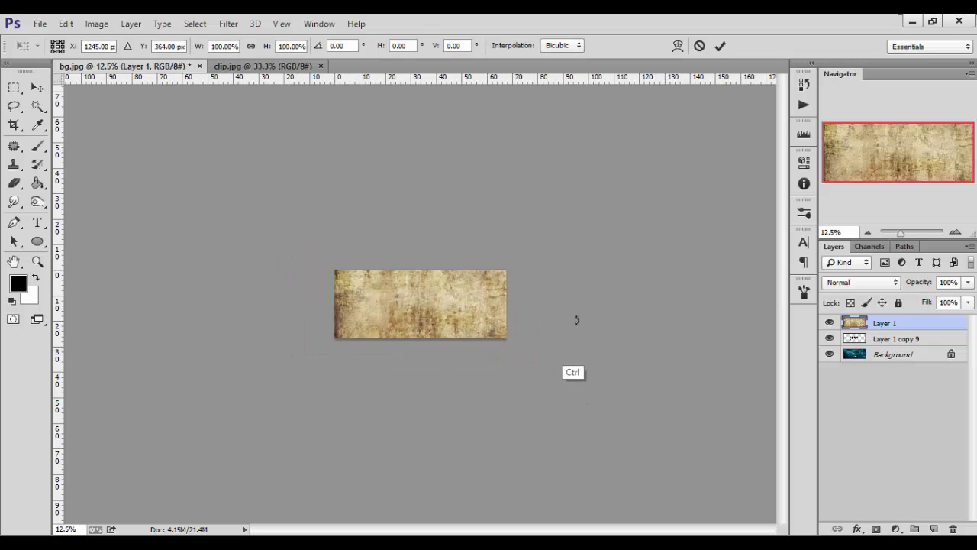
pyautogui.moveTo(558, 228); pyautogui.dragTo(478, 283)
pyautogui.moveTo(462, 315); pyautogui.dragTo(420, 315)
pyautogui.hotkey('ctrl', '+')
pyautogui.hotkey('ctrl', '+')
pyautogui.hotkey('ctrl', '+')
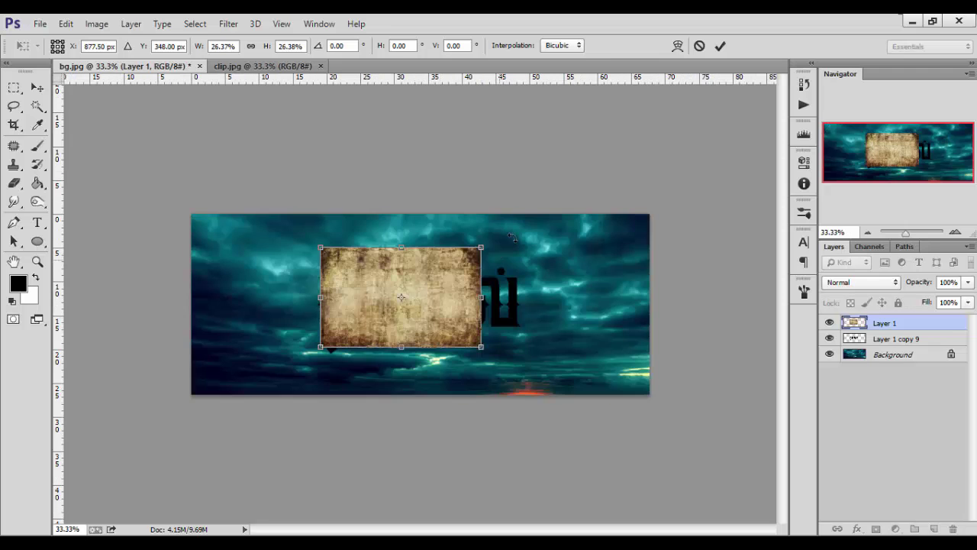
pyautogui.moveTo(482, 247); pyautogui.dragTo(524, 225)
pyautogui.moveTo(484, 308); pyautogui.dragTo(473, 341)
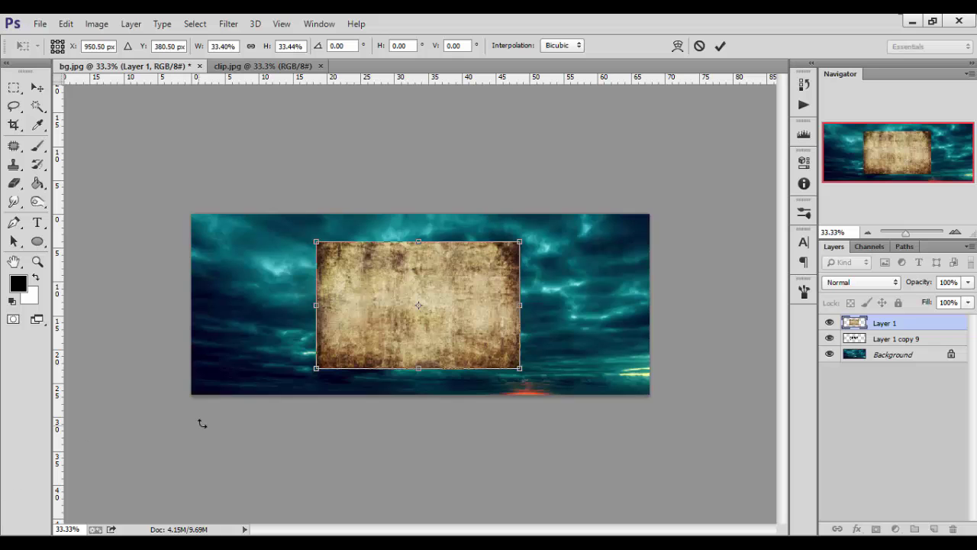
pyautogui.moveTo(521, 242); pyautogui.dragTo(527, 237)
pyautogui.moveTo(495, 316); pyautogui.dragTo(484, 323)
pyautogui.press('Return')
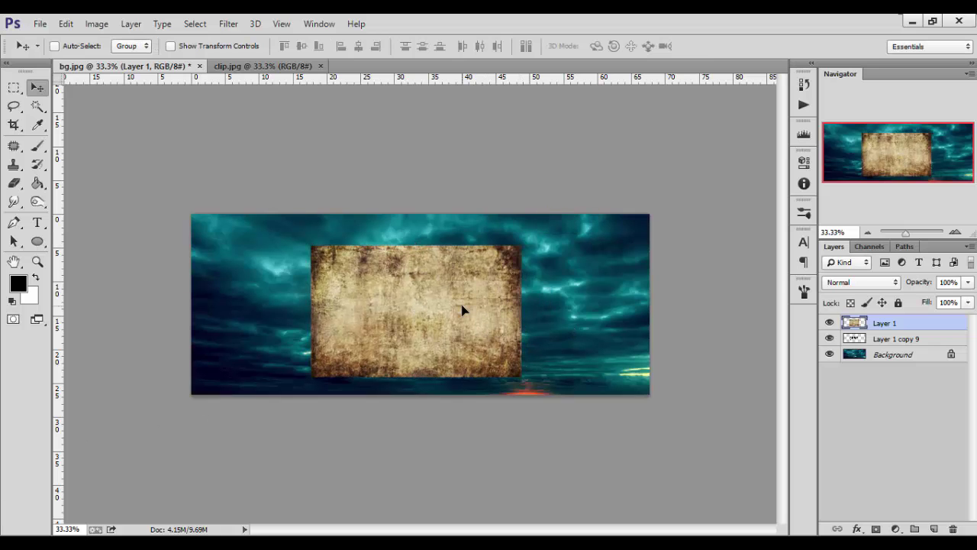
# Create a clipping mask that clips the grunge texture layer to the lettering layer
pyautogui.rightClick(913, 326)
pyautogui.click(924, 326)
pyautogui.rightClick(924, 326)
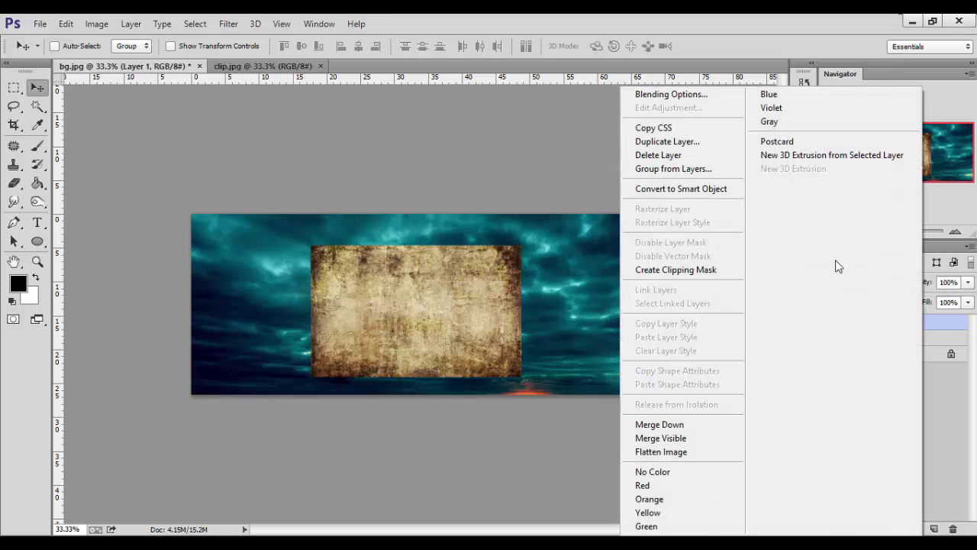
pyautogui.click(699, 267)
pyautogui.hotkey('ctrl', '+')
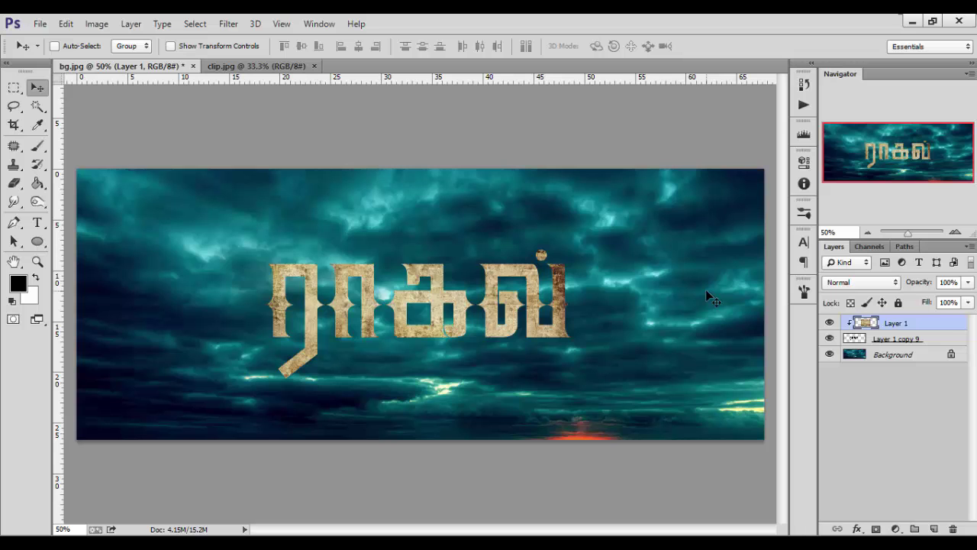
pyautogui.hotkey('ctrl', '+')
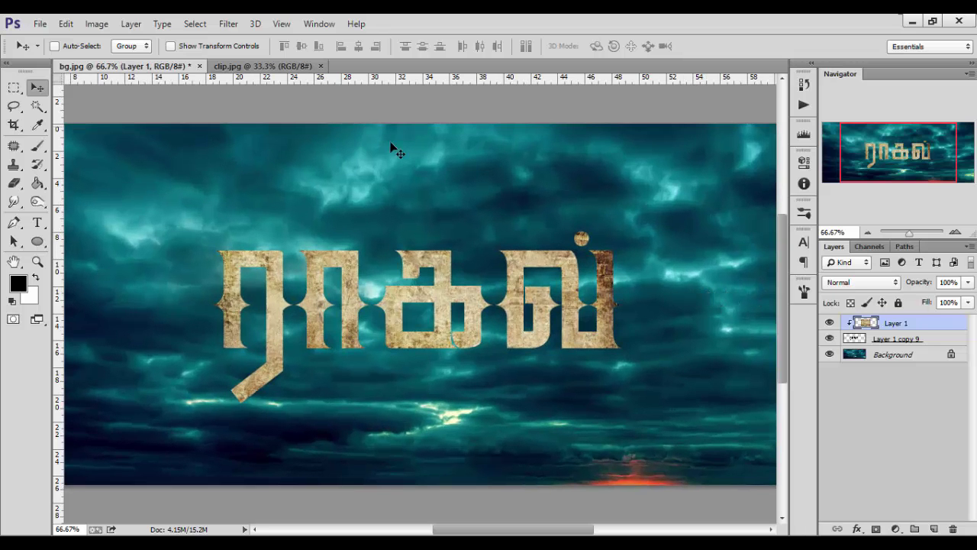
# Shift the midtones of the clipped grunge texture toward green and cyan with Color Balance
pyautogui.click(96, 23)
pyautogui.moveTo(115, 62)
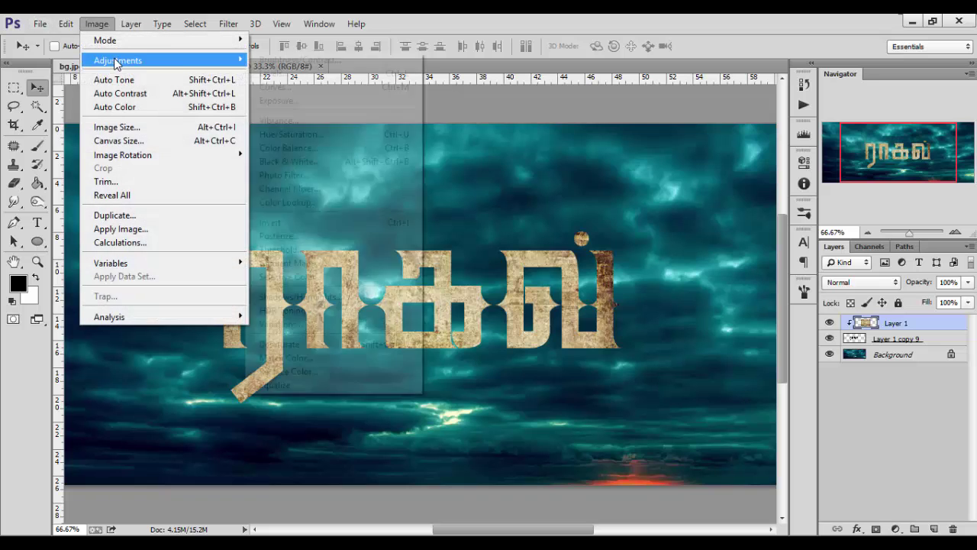
pyautogui.click(289, 148)
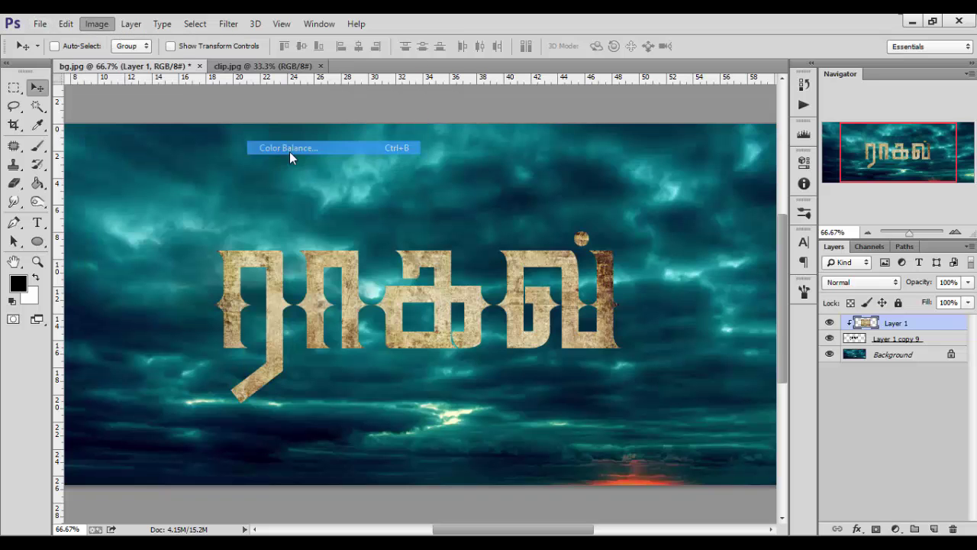
pyautogui.moveTo(761, 246)
pyautogui.mouseDown()
pyautogui.moveTo(806, 253)
pyautogui.moveTo(741, 269)
pyautogui.moveTo(760, 265)
pyautogui.mouseUp()
pyautogui.moveTo(747, 231); pyautogui.dragTo(774, 231)
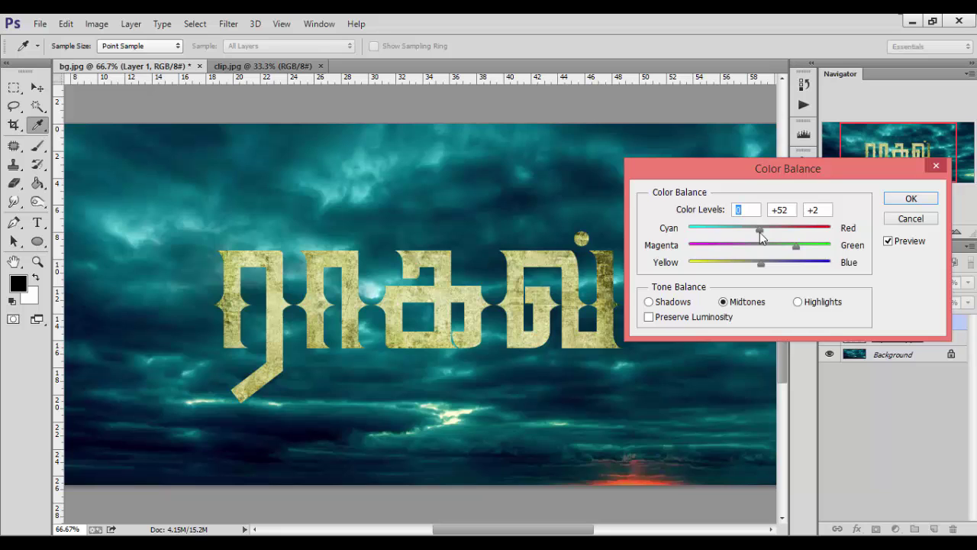
pyautogui.moveTo(756, 233); pyautogui.dragTo(749, 227)
pyautogui.moveTo(796, 248); pyautogui.dragTo(778, 263)
pyautogui.moveTo(737, 231); pyautogui.dragTo(743, 232)
# Set the texture's highlight color balance to -33 cyan/red, +27 magenta/green and 0 yellow/blue, and apply the adjustment
pyautogui.click(797, 302)
pyautogui.moveTo(767, 252)
pyautogui.mouseDown()
pyautogui.moveTo(792, 251)
pyautogui.moveTo(779, 249)
pyautogui.moveTo(764, 275)
pyautogui.moveTo(784, 274)
pyautogui.moveTo(759, 264)
pyautogui.mouseUp()
pyautogui.moveTo(759, 229); pyautogui.dragTo(744, 233)
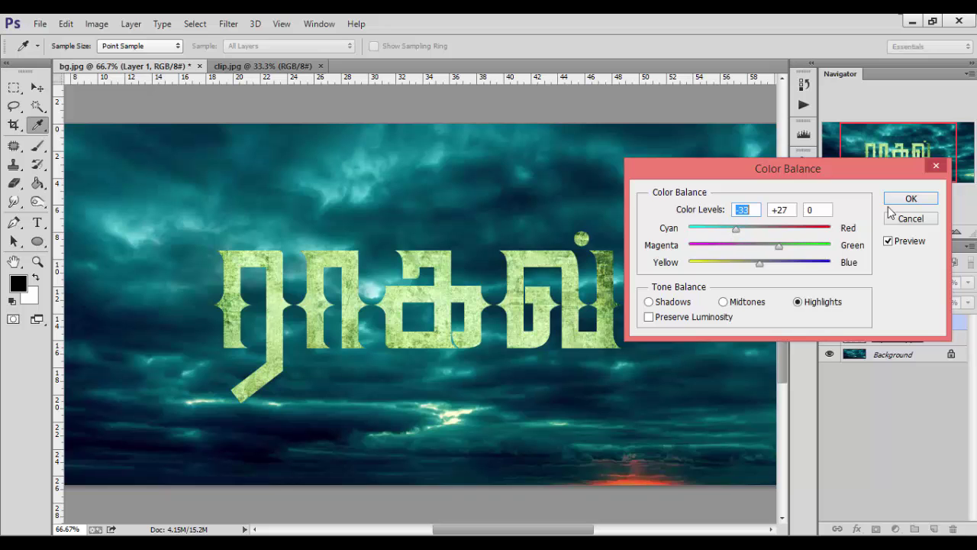
pyautogui.click(911, 199)
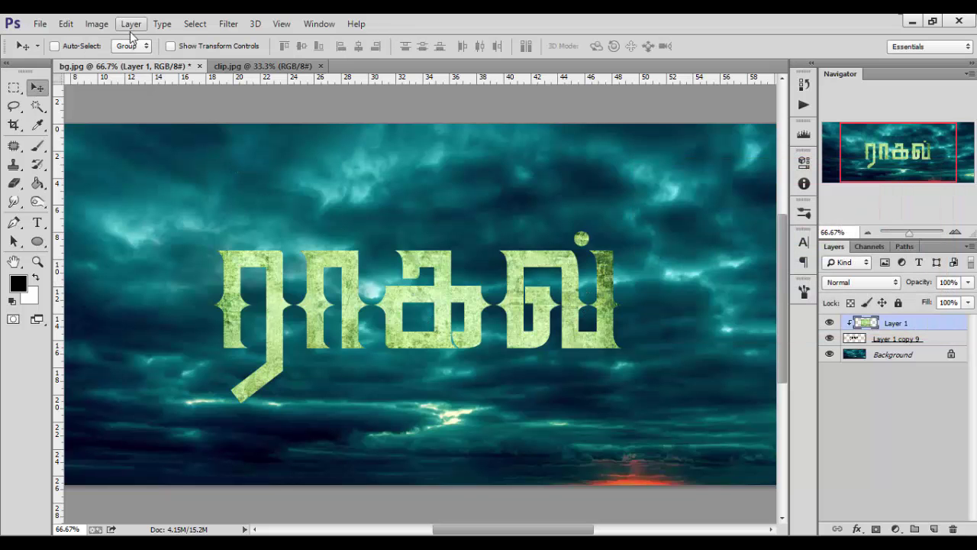
# Darken the grunge texture with Curves, lowering the white point to output 203 and adding points at 153 to 102 and 87 to 60
pyautogui.click(97, 24)
pyautogui.moveTo(104, 65)
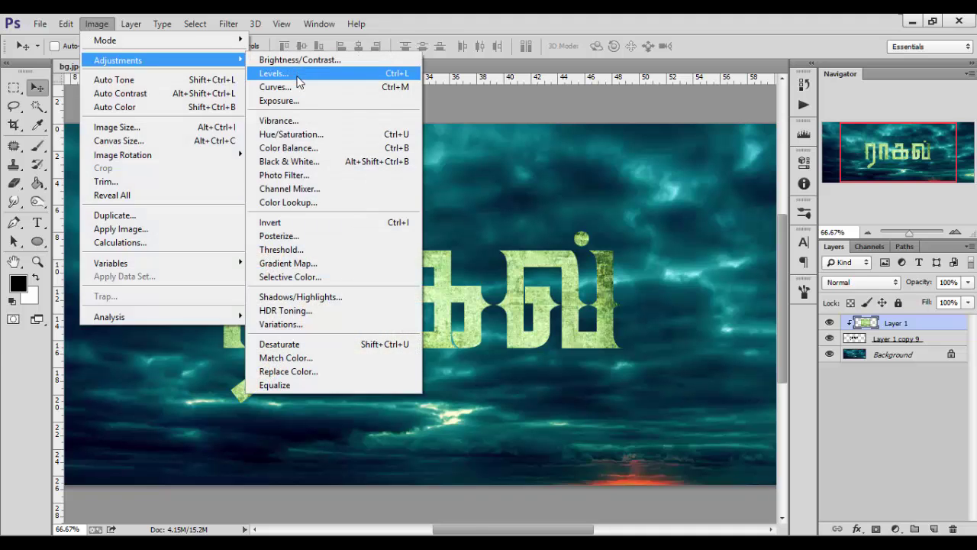
pyautogui.click(296, 87)
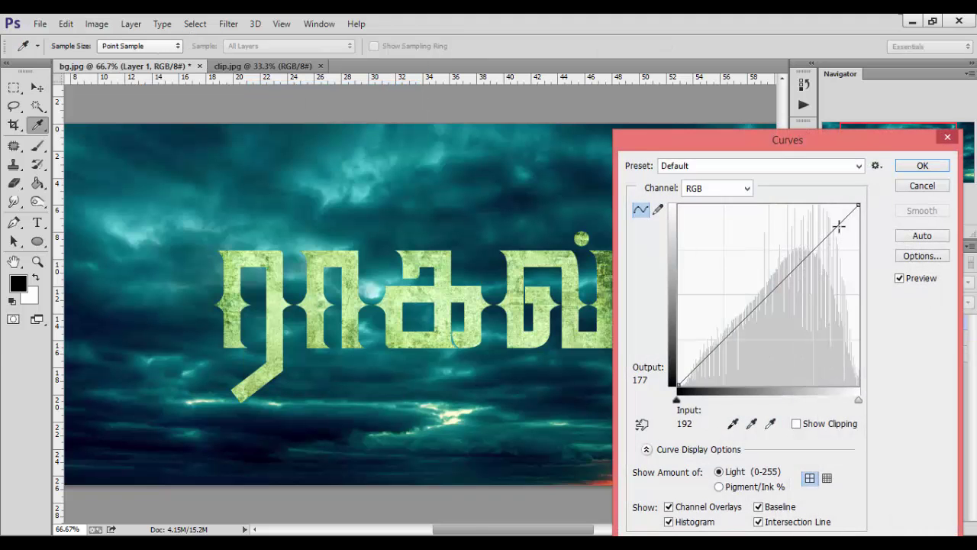
pyautogui.moveTo(860, 205); pyautogui.dragTo(863, 243)
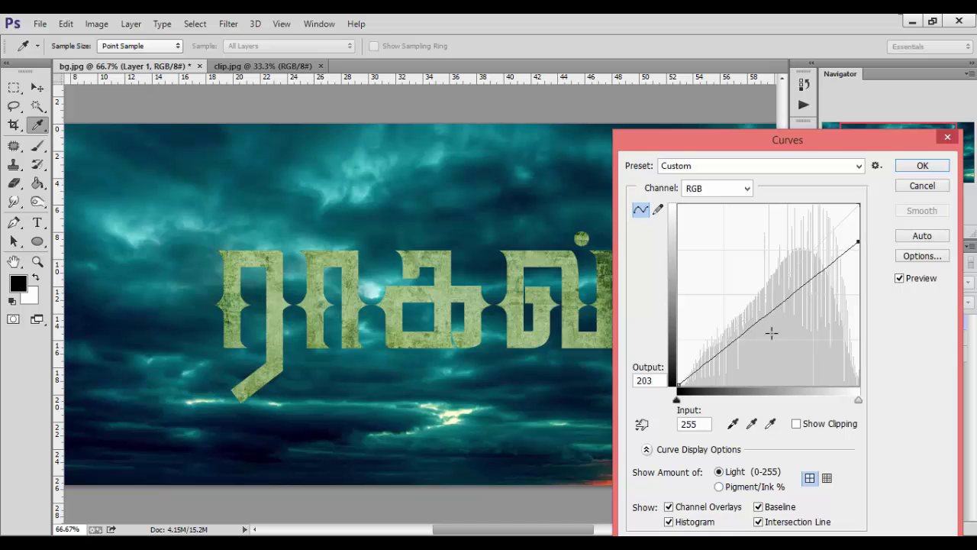
pyautogui.moveTo(732, 339); pyautogui.dragTo(785, 291)
pyautogui.moveTo(737, 334)
pyautogui.mouseDown()
pyautogui.moveTo(741, 347)
pyautogui.moveTo(727, 338)
pyautogui.mouseUp()
pyautogui.moveTo(786, 292); pyautogui.dragTo(787, 313)
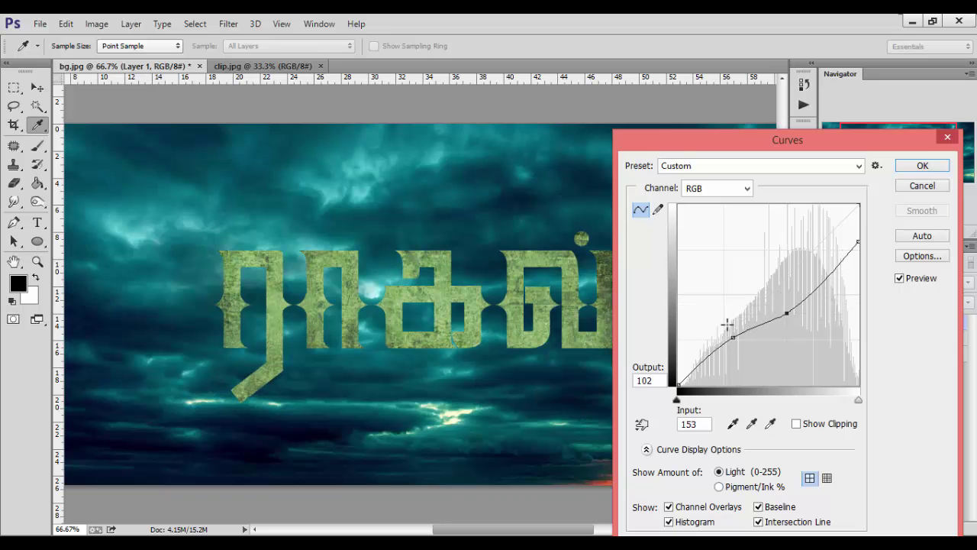
pyautogui.moveTo(731, 342)
pyautogui.mouseDown()
pyautogui.moveTo(731, 331)
pyautogui.moveTo(740, 342)
pyautogui.mouseUp()
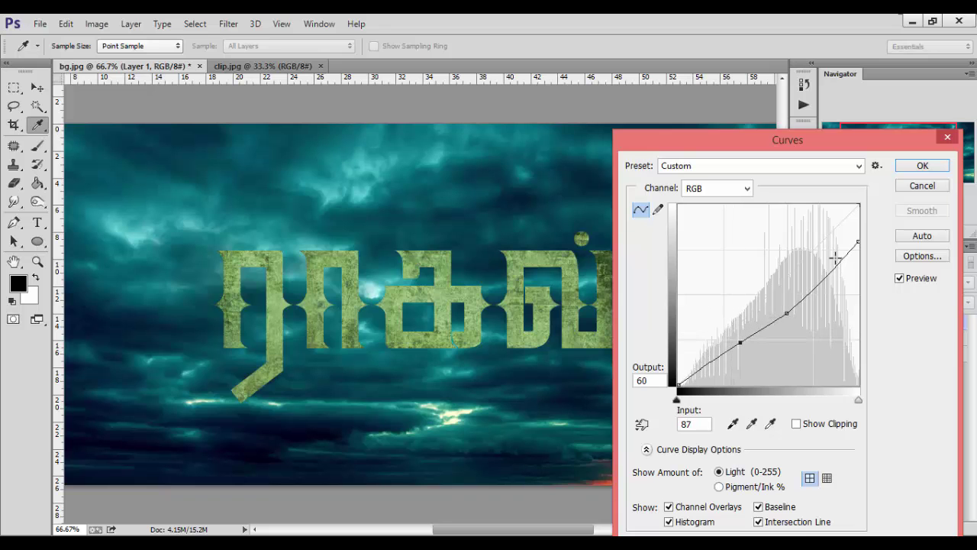
pyautogui.click(922, 167)
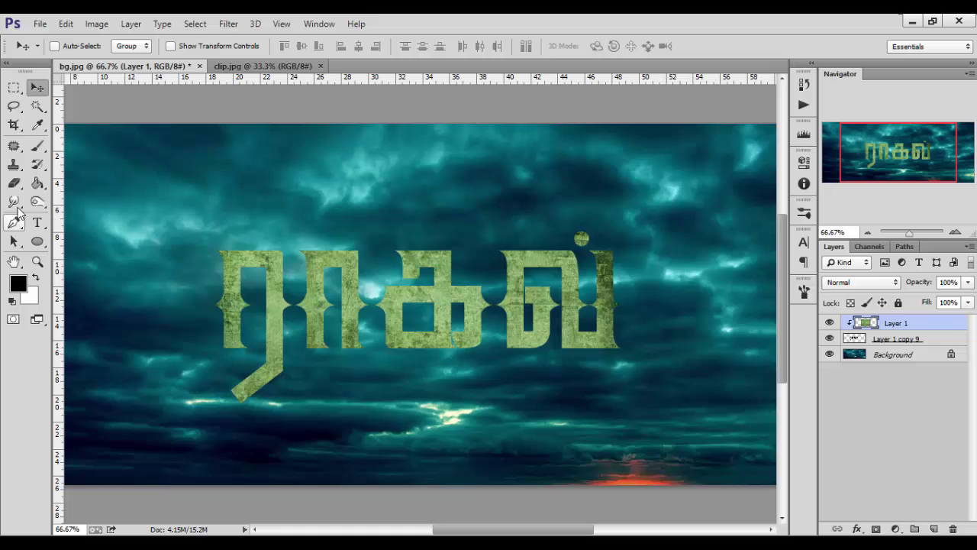
# Darken the edges of the textured lettering with the Burn tool on midtones at 72% exposure, using a brush of about 125 to 200 px
pyautogui.click(35, 203)
pyautogui.press(']')
pyautogui.press(']')
pyautogui.press(']')
pyautogui.press(']')
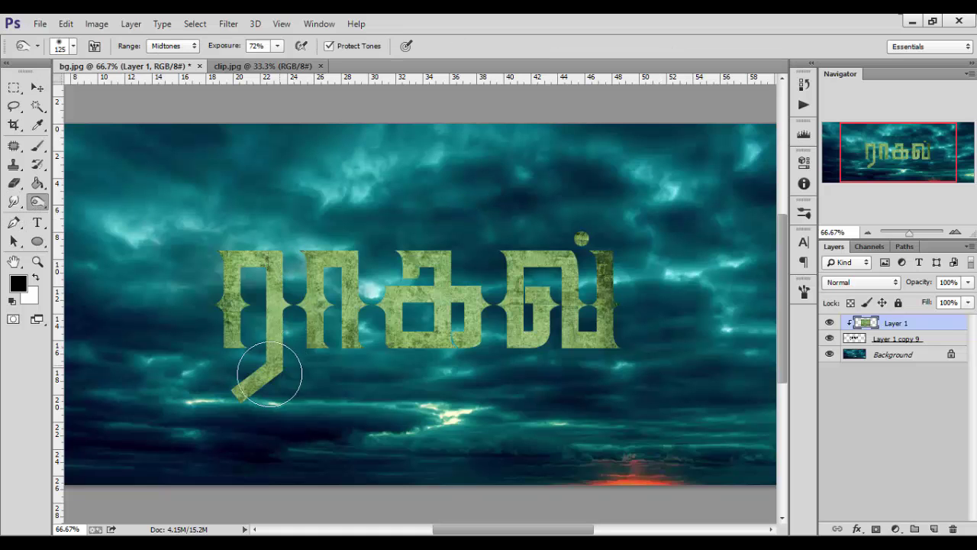
pyautogui.press('[')
pyautogui.press('[')
pyautogui.press('[')
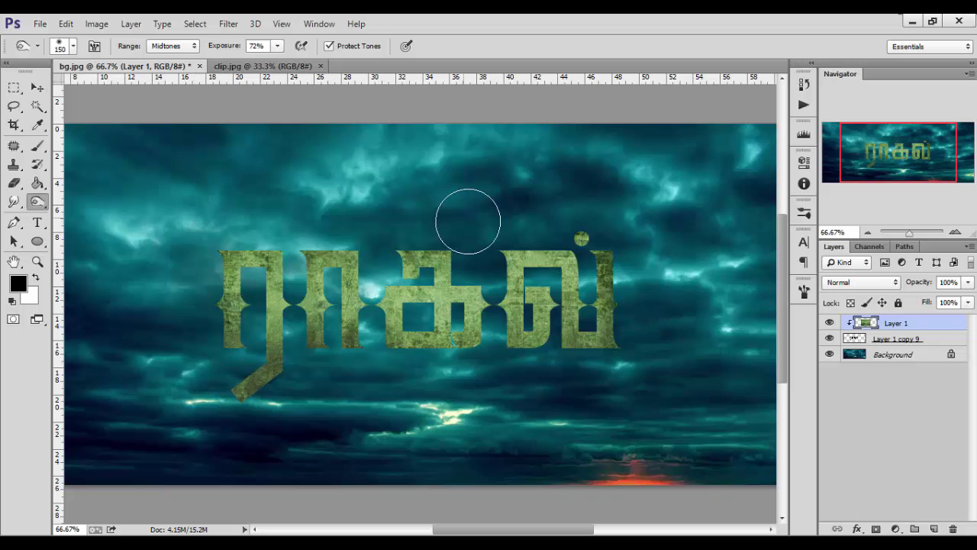
pyautogui.press('[')
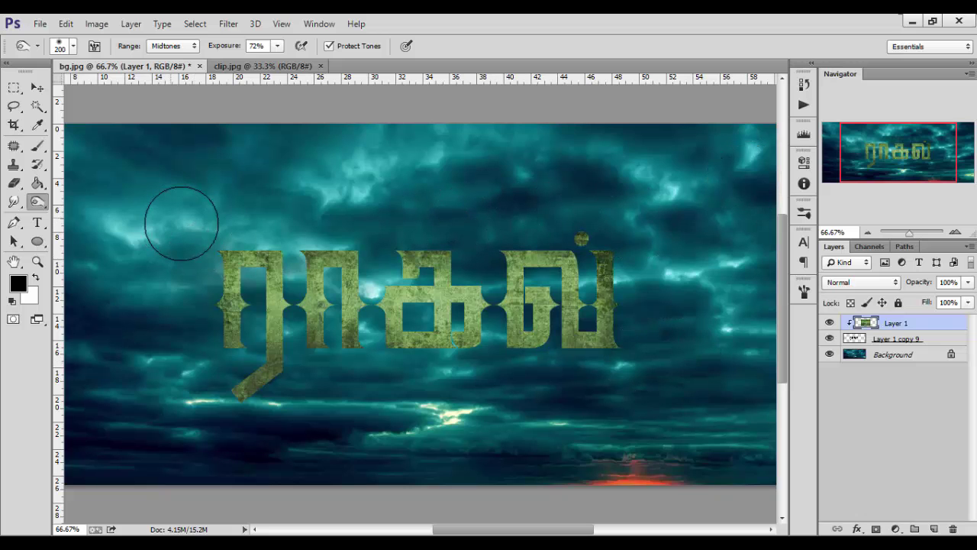
# Add a drop shadow to the lettering layer with global light turned off and an angle of 120°
pyautogui.click(926, 352)
pyautogui.click(928, 344)
pyautogui.rightClick(927, 343)
pyautogui.click(682, 94)
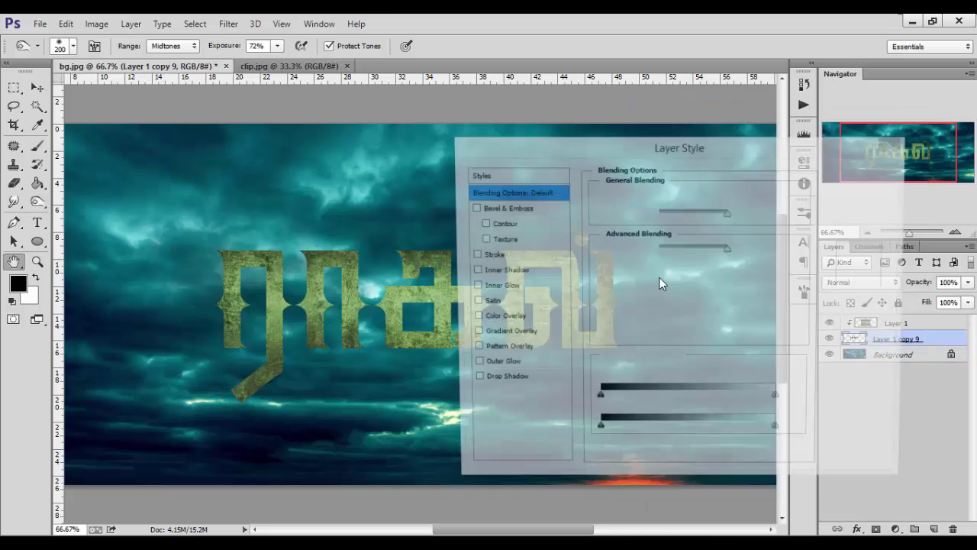
pyautogui.click(493, 381)
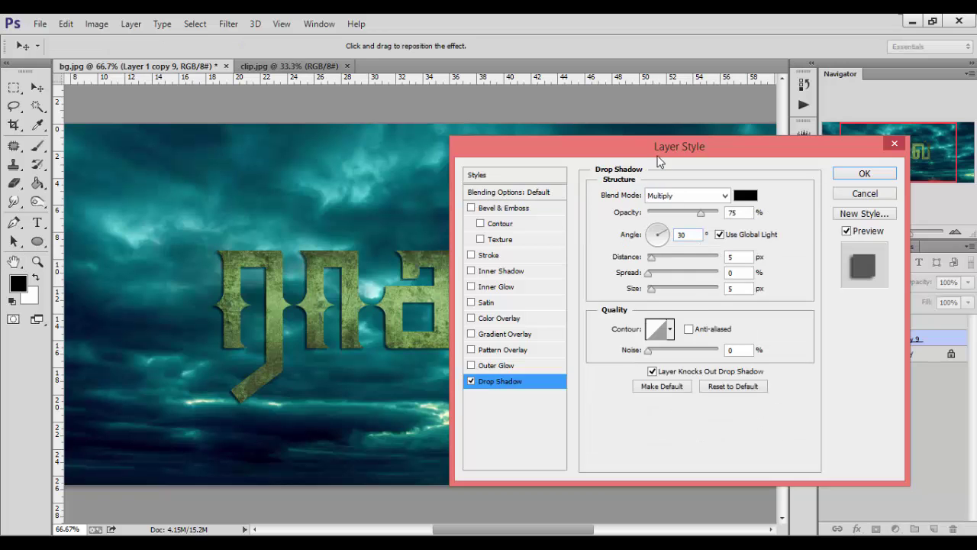
pyautogui.moveTo(661, 156); pyautogui.dragTo(741, 163)
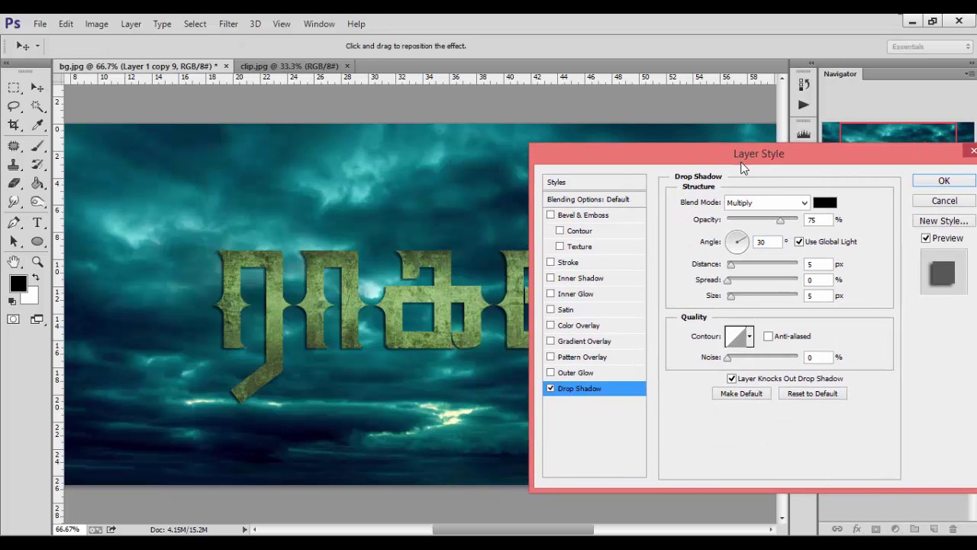
pyautogui.click(799, 241)
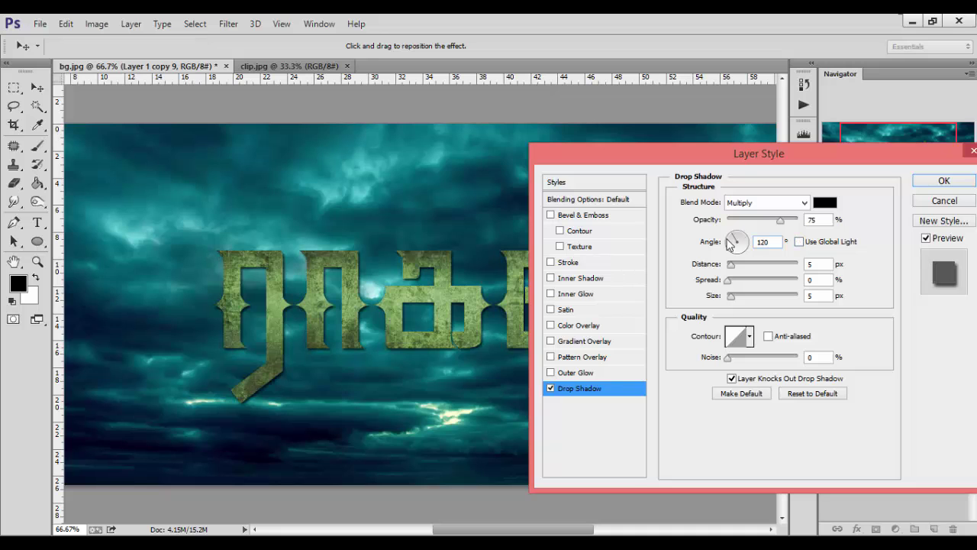
# Set the drop shadow's distance to 7 px, spread to 3% and size to 10 px, and apply the layer style
pyautogui.moveTo(731, 267); pyautogui.dragTo(733, 268)
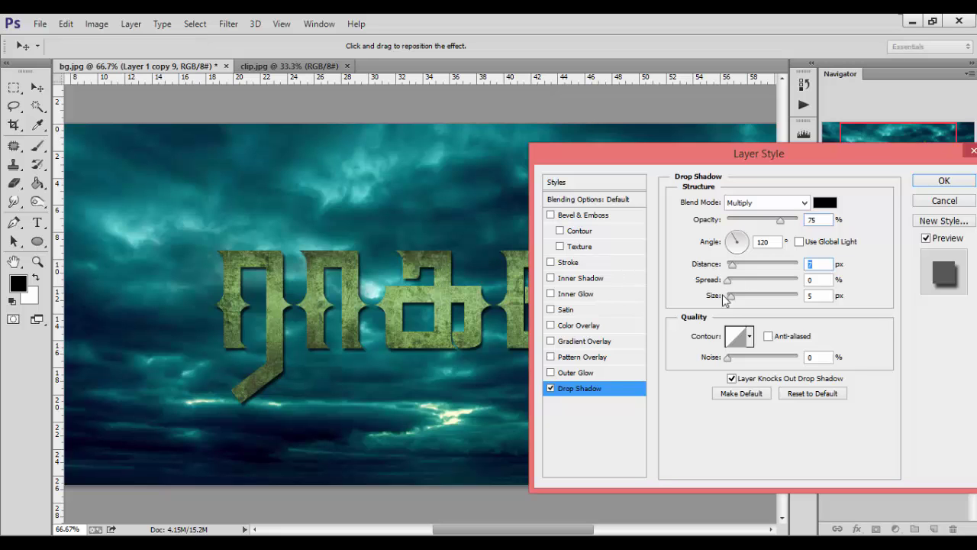
pyautogui.moveTo(729, 280)
pyautogui.mouseDown()
pyautogui.moveTo(747, 282)
pyautogui.moveTo(732, 285)
pyautogui.mouseUp()
pyautogui.write('3')
pyautogui.click(732, 297)
pyautogui.write('10')
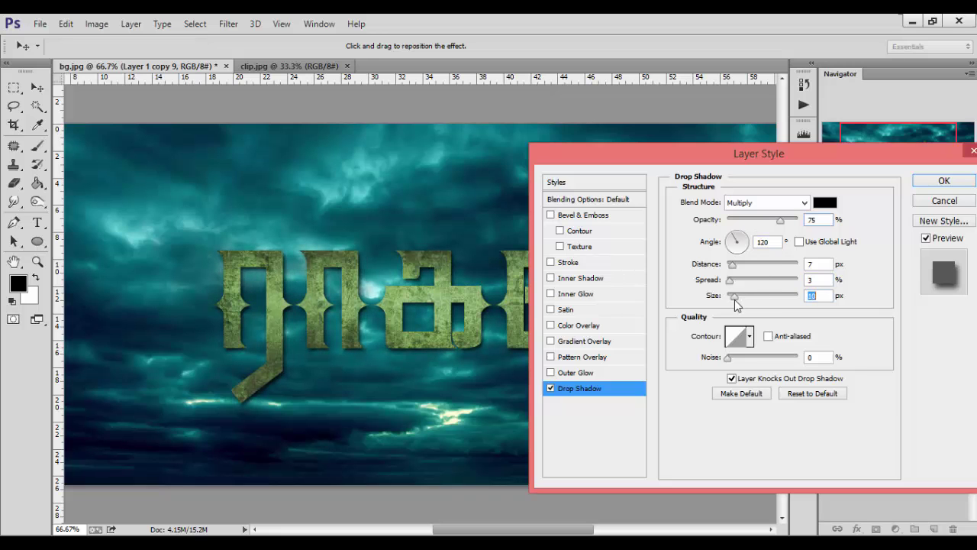
pyautogui.moveTo(780, 220)
pyautogui.mouseDown()
pyautogui.moveTo(763, 223)
pyautogui.moveTo(780, 223)
pyautogui.mouseUp()
pyautogui.click(933, 183)
# Darken the Background layer's cloudy sky with a Brightness/Contrast adjustment
pyautogui.hotkey('ctrl', '-')
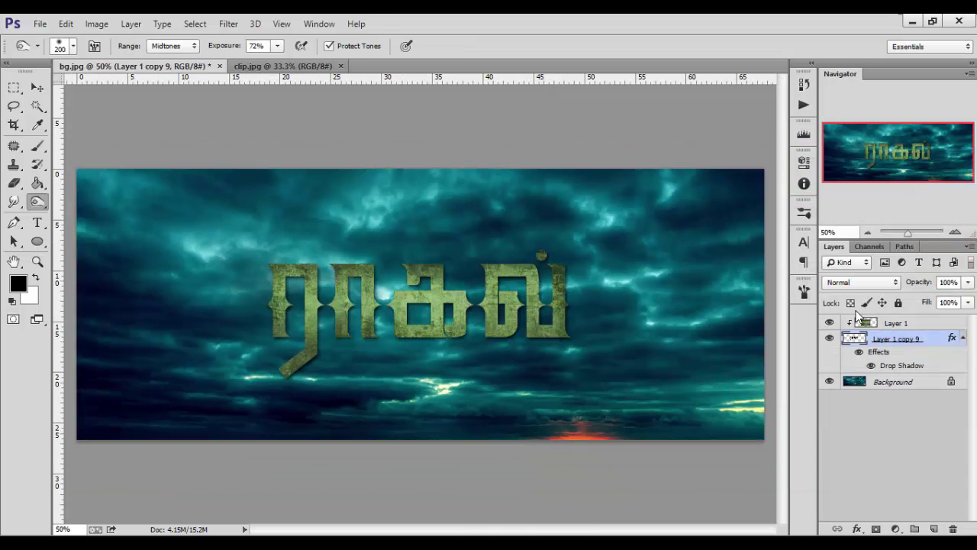
pyautogui.click(876, 383)
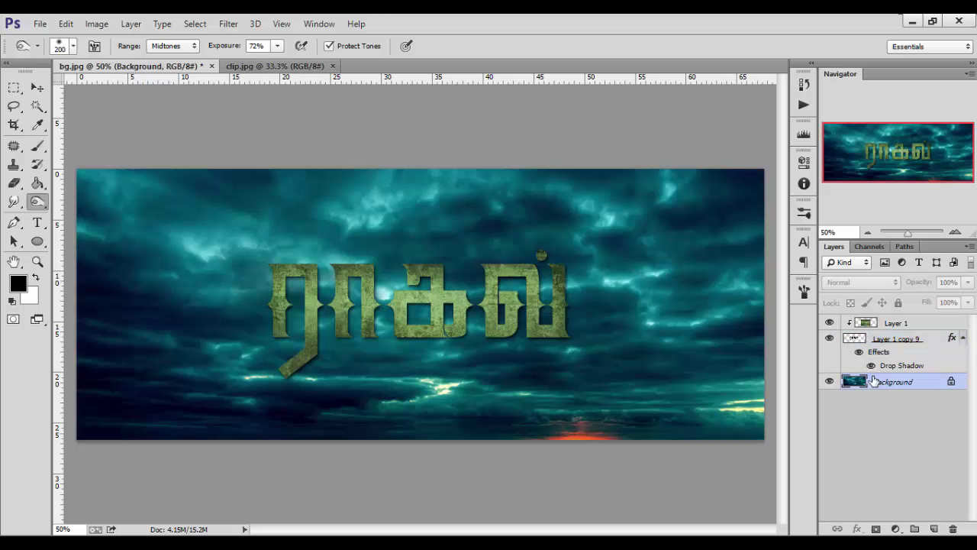
pyautogui.click(98, 24)
pyautogui.moveTo(131, 59)
pyautogui.click(371, 59)
pyautogui.moveTo(710, 234); pyautogui.dragTo(720, 269)
pyautogui.click(812, 222)
pyautogui.press('o')
# Mute the Background layer's colors with a Vibrance adjustment of -83 and Saturation of +8
pyautogui.click(97, 24)
pyautogui.moveTo(115, 60)
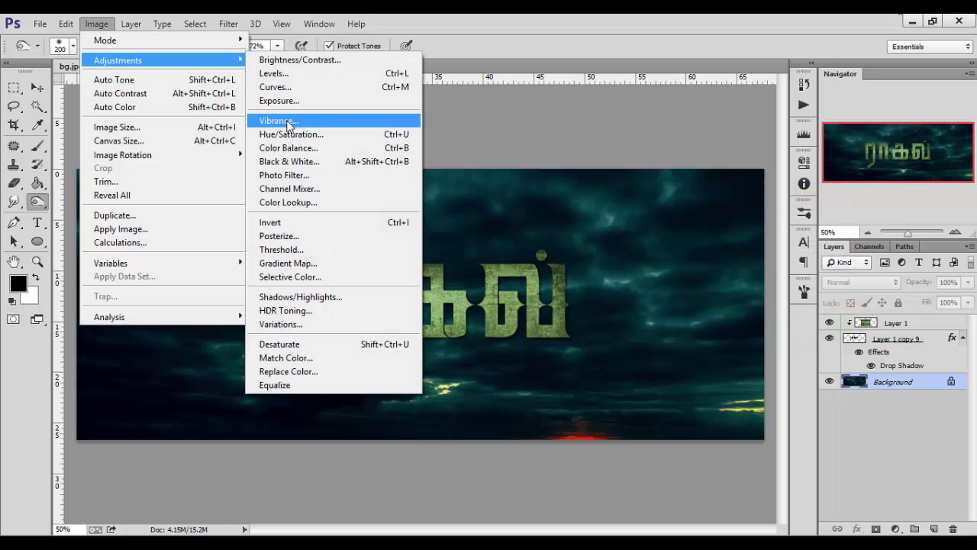
pyautogui.click(386, 120)
pyautogui.moveTo(759, 187); pyautogui.dragTo(687, 188)
pyautogui.moveTo(756, 227)
pyautogui.mouseDown()
pyautogui.moveTo(707, 227)
pyautogui.moveTo(759, 226)
pyautogui.mouseUp()
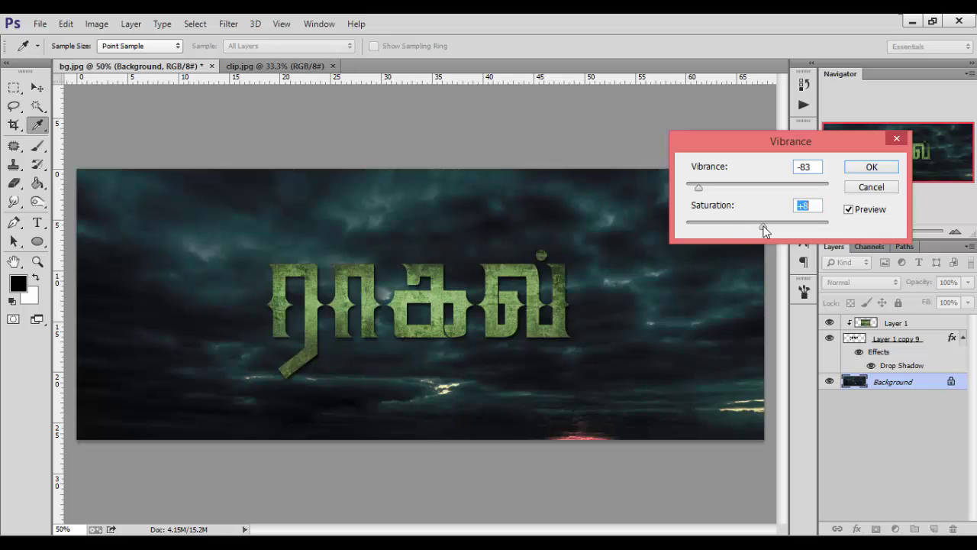
pyautogui.click(872, 168)
pyautogui.press('o')
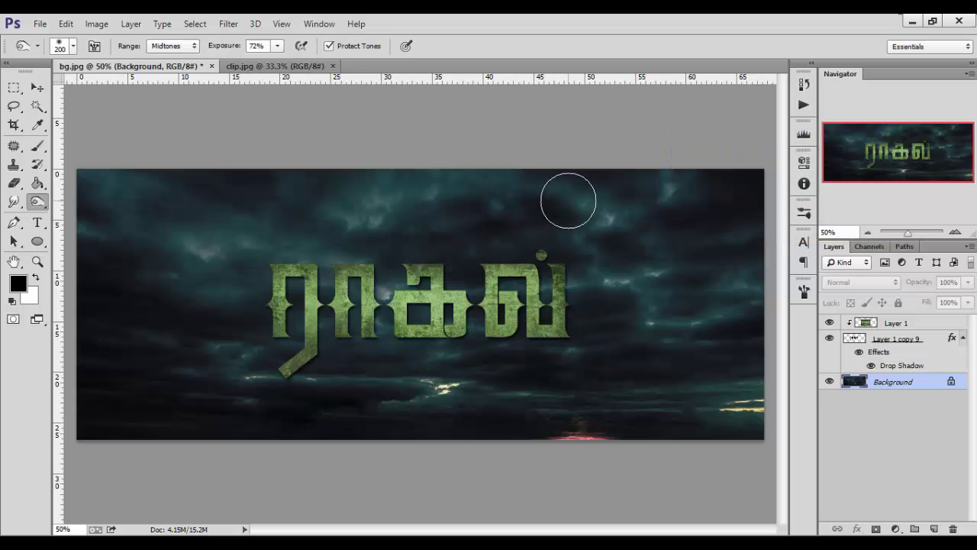
# Partly restore the earlier teal sky around the lettering with the History Brush at 15% opacity and a 600 to 700 px brush
pyautogui.click(35, 168)
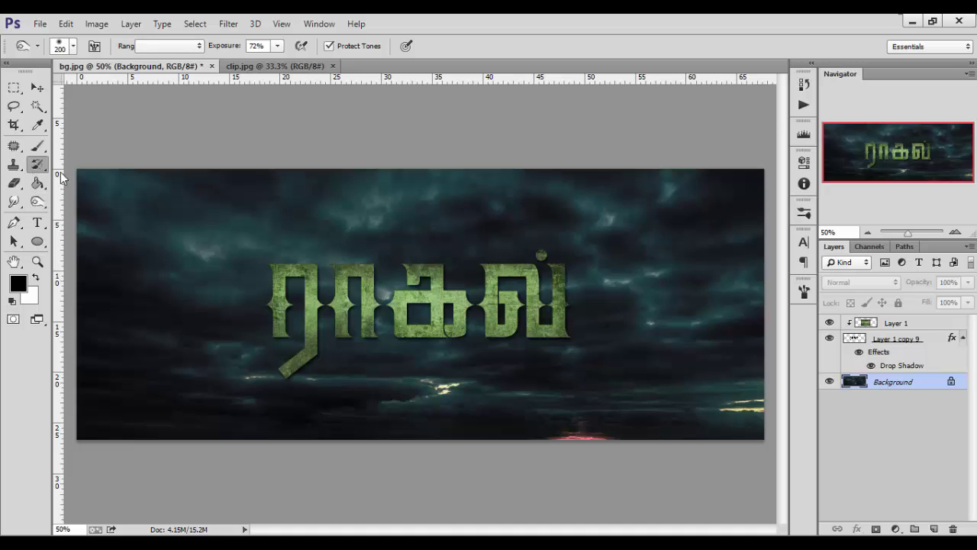
pyautogui.moveTo(226, 46); pyautogui.dragTo(147, 49)
pyautogui.press('[')
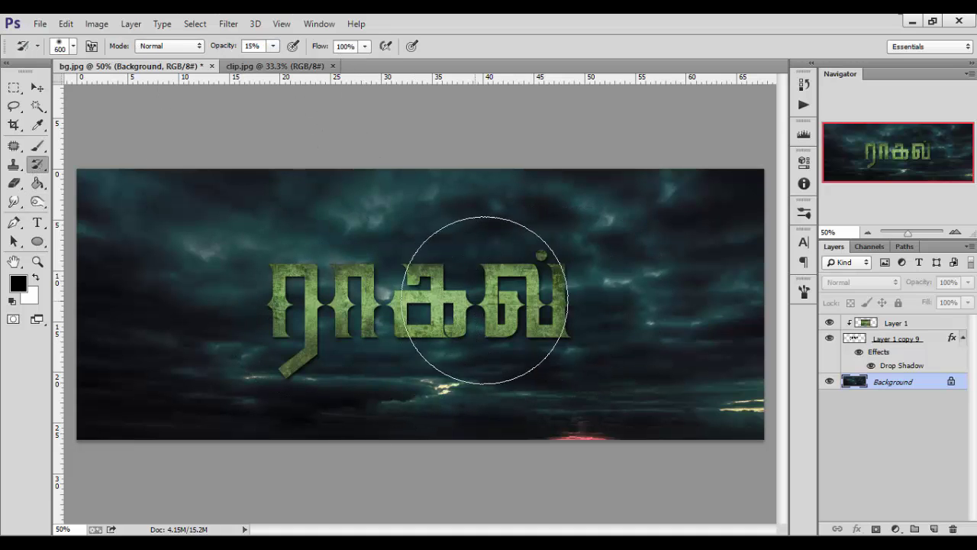
pyautogui.press(']')
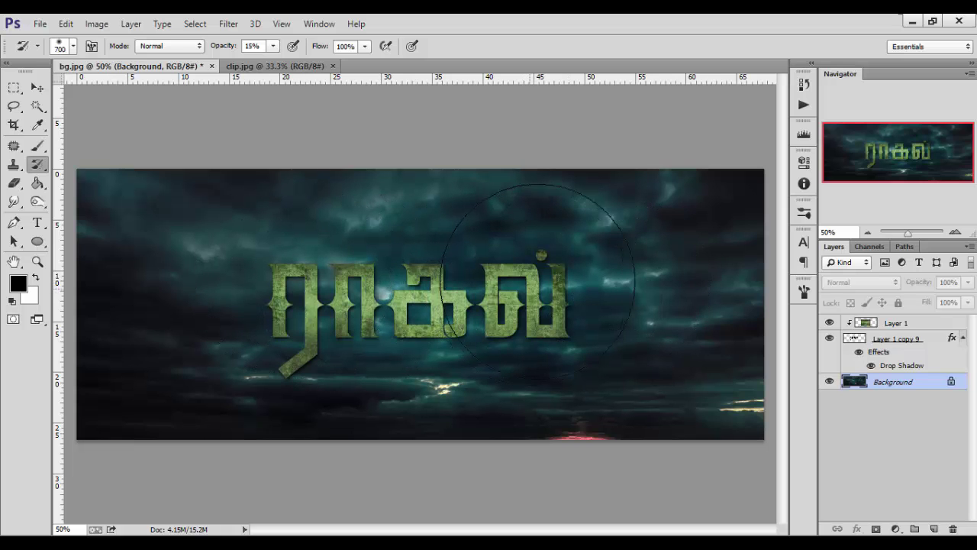
pyautogui.hotkey('ctrl', '-')
pyautogui.hotkey('ctrl', '+')
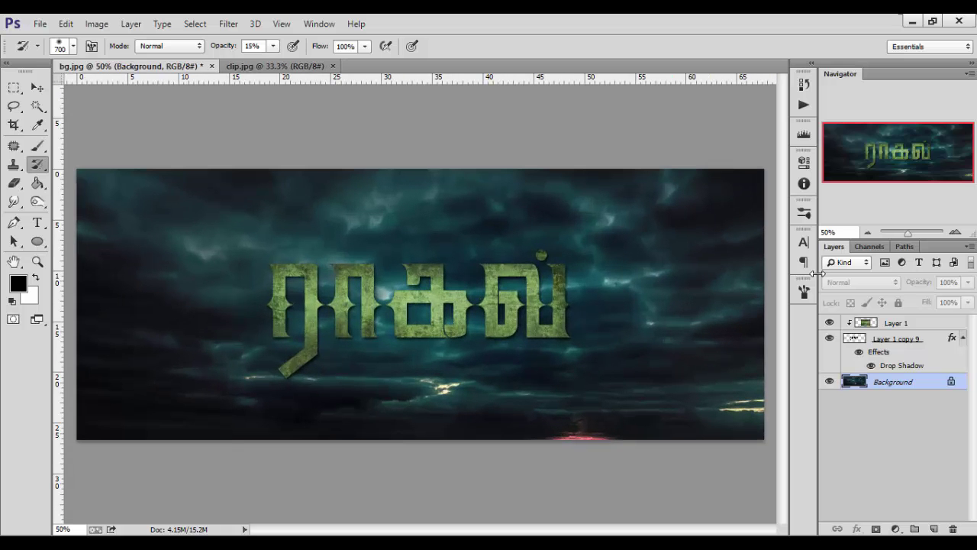